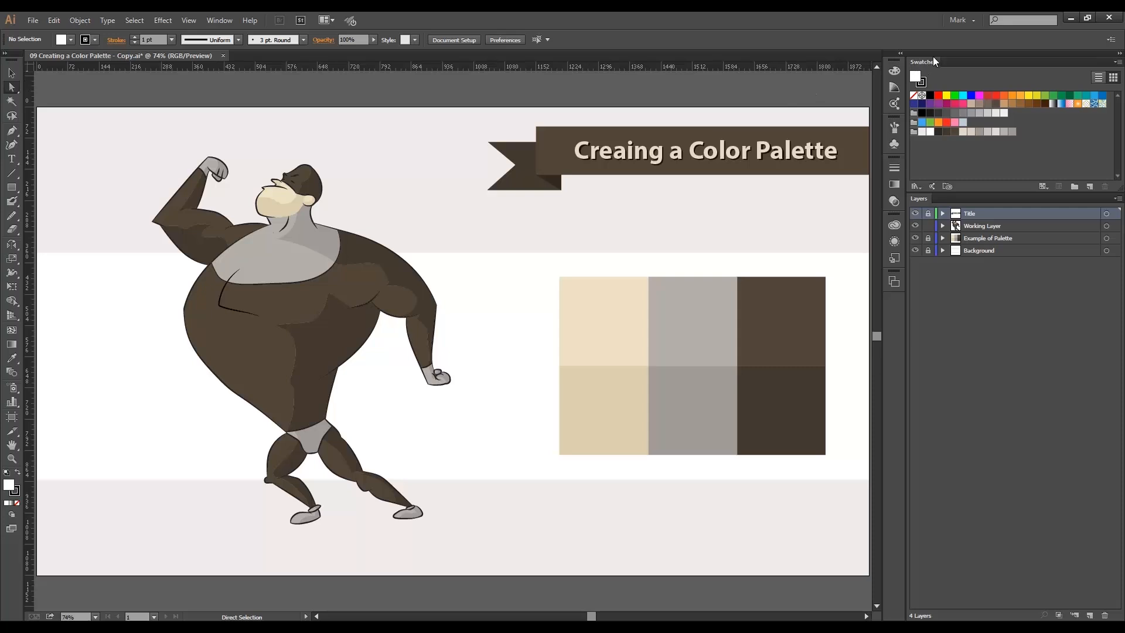
Step: Create a new empty color group in the swatches, keeping the default name
left_click(220, 20)
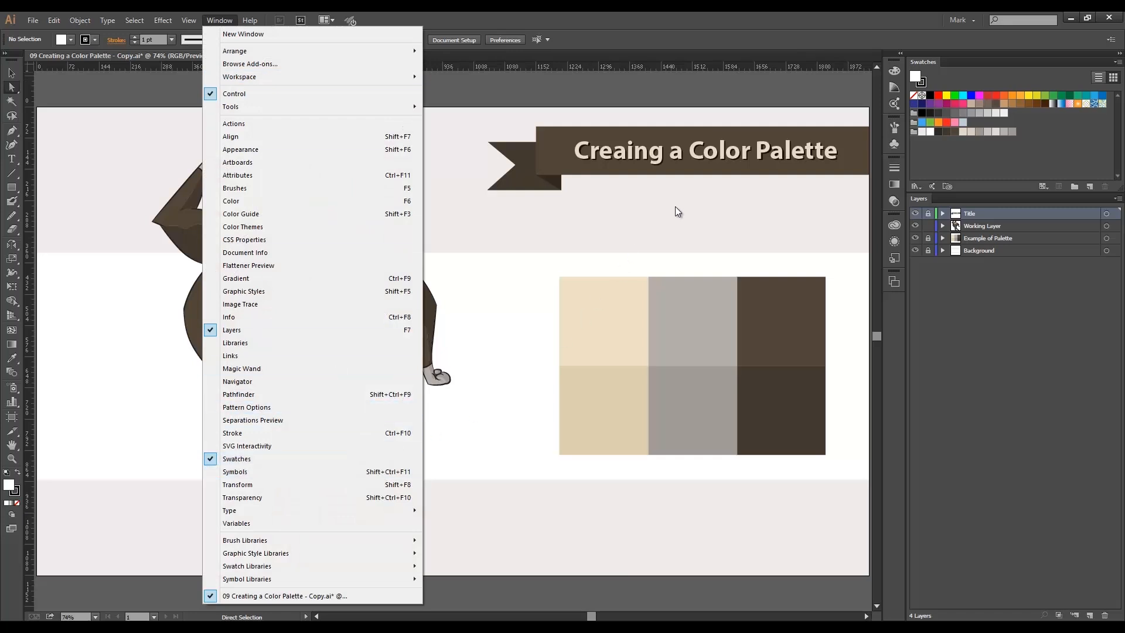
left_click(933, 157)
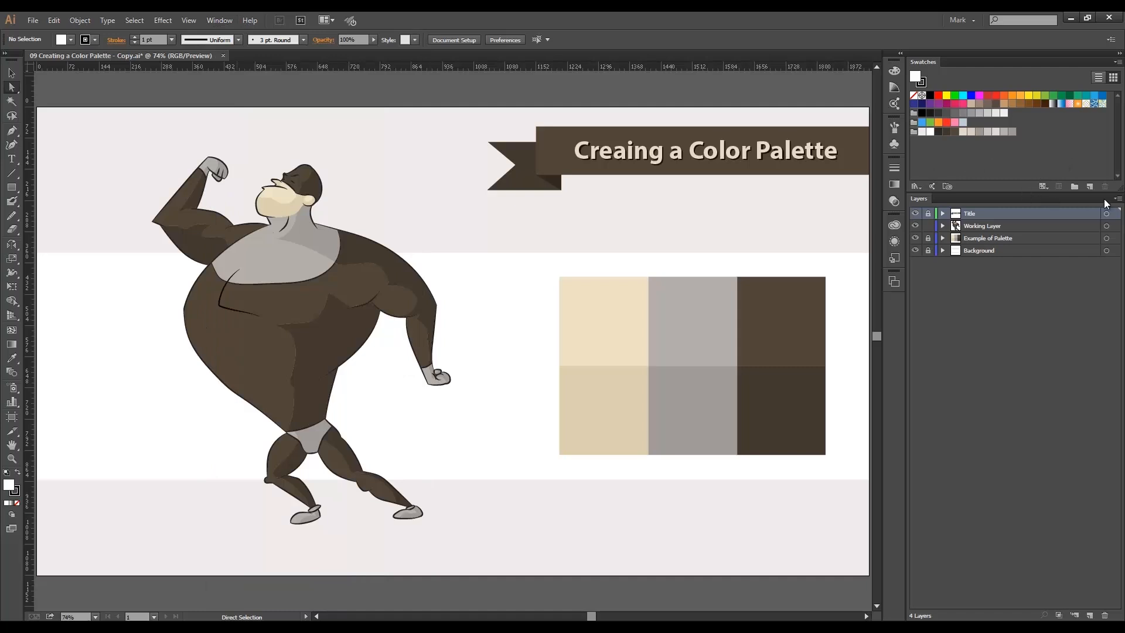
left_click(1075, 186)
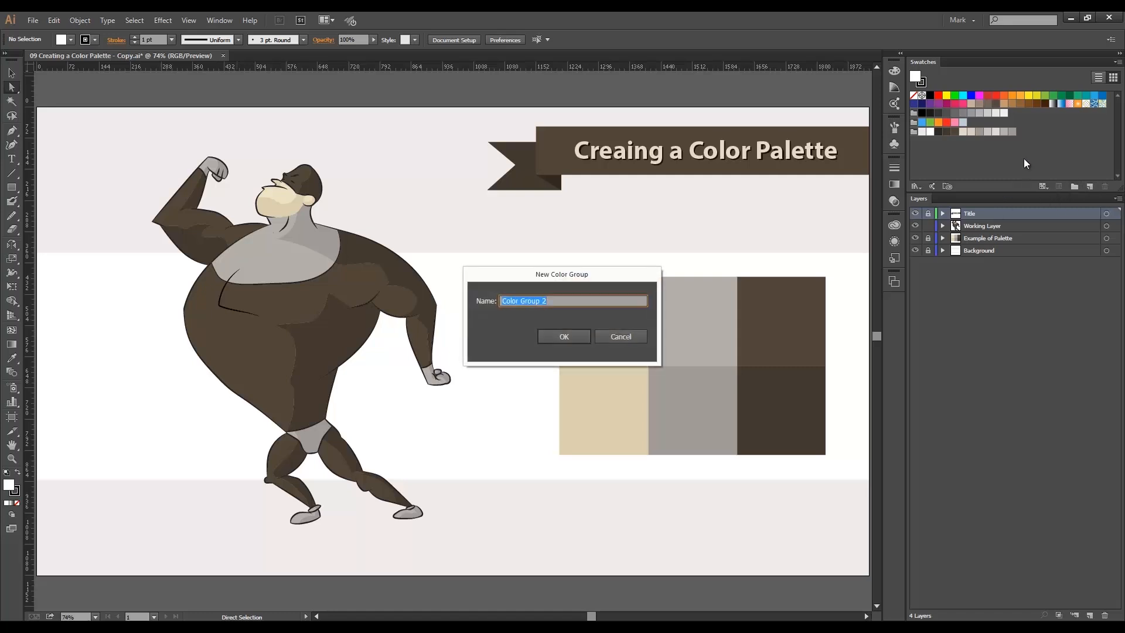
left_click(561, 335)
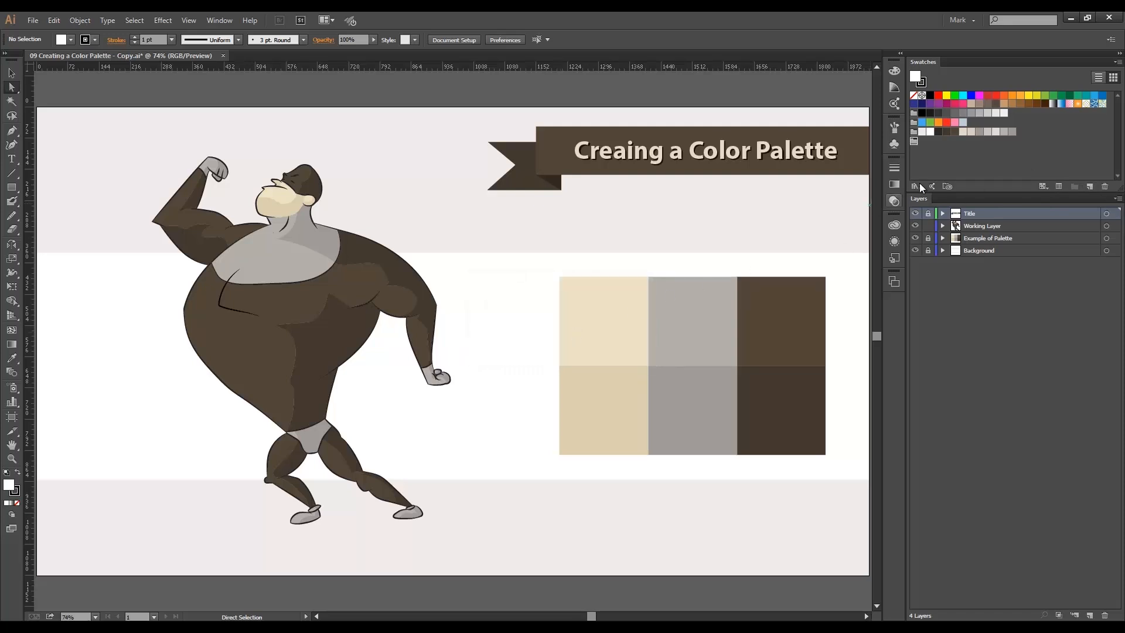
left_click(928, 151)
Step: Sample the cream skin color from the character's face and add it to the new color group
key("i")
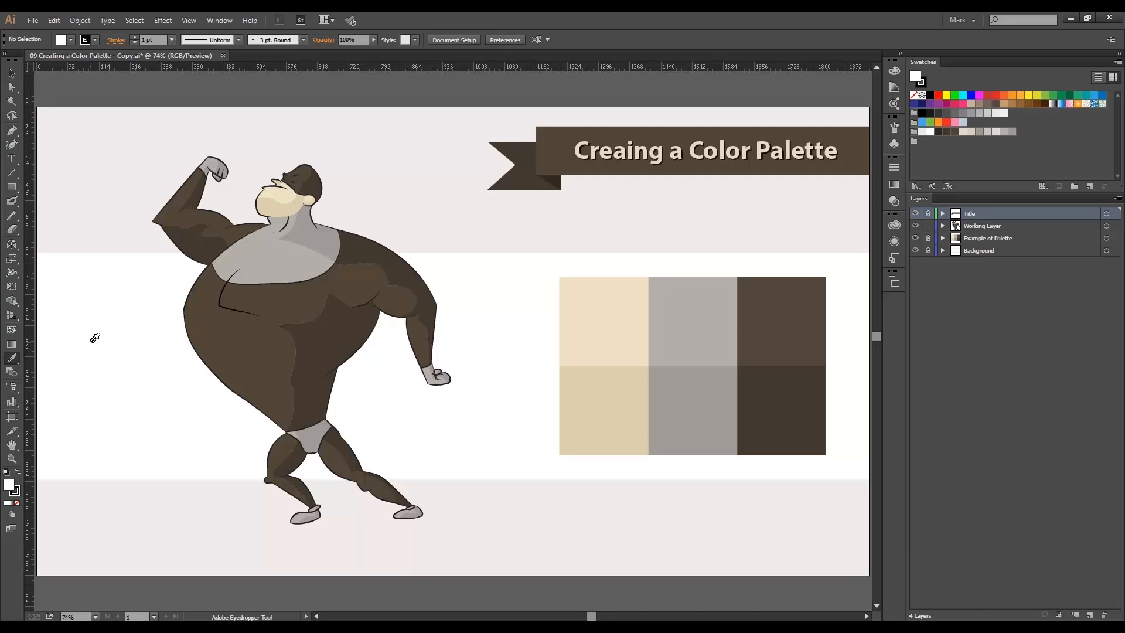
left_click(281, 195)
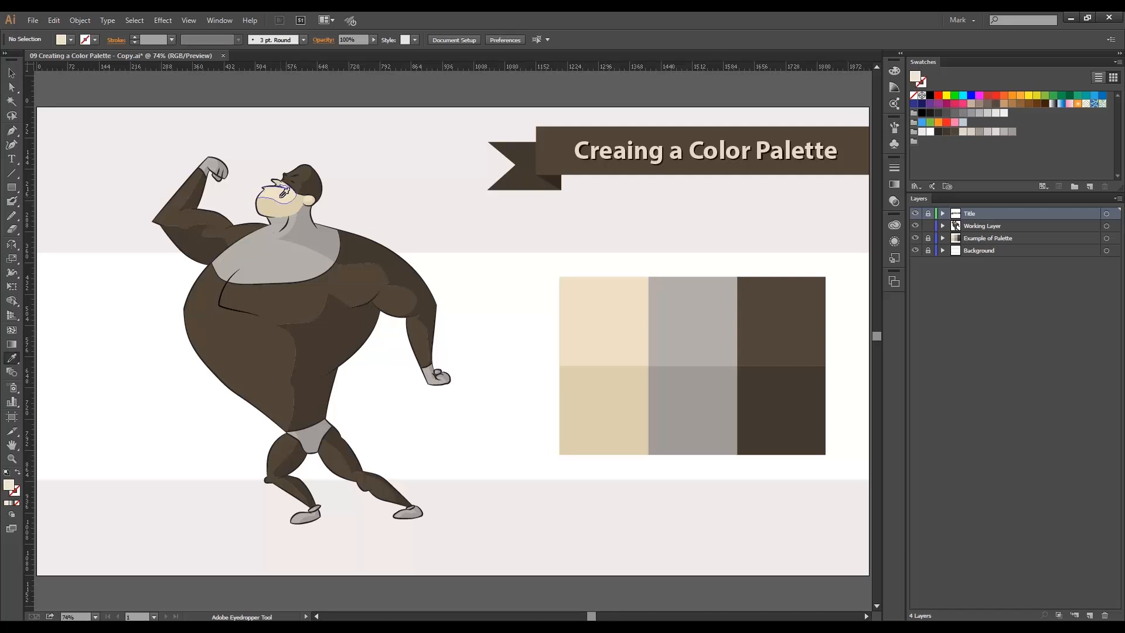
key("a")
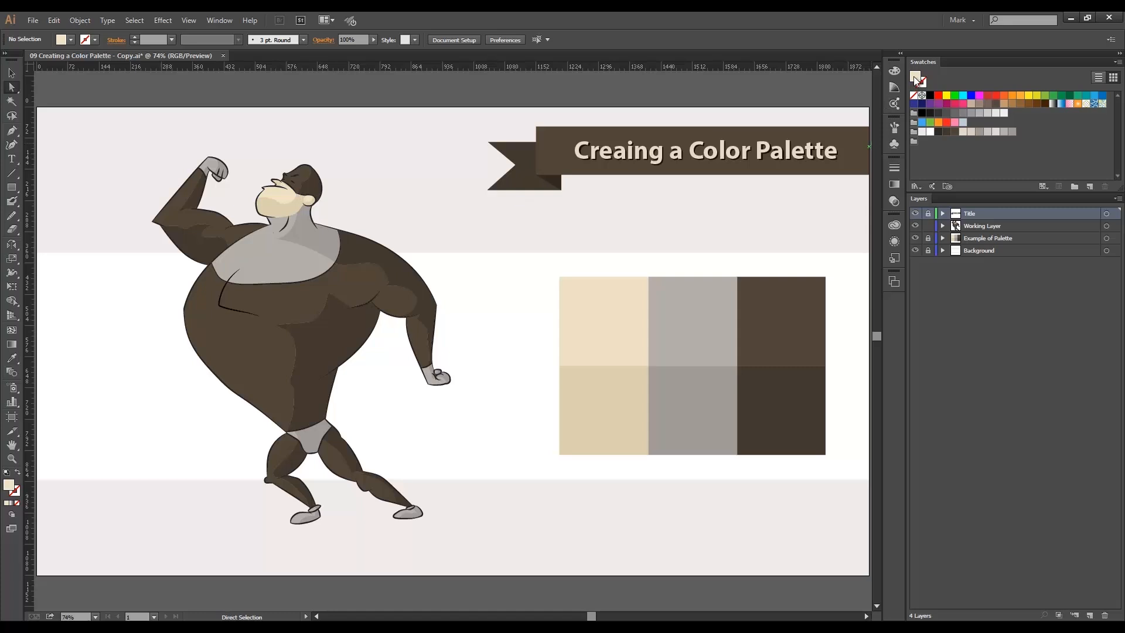
left_click_drag(915, 77, 916, 144)
Step: Pick a darker tan shade of about #D8CAAB as the fill and add it to the new color group
double_click(915, 76)
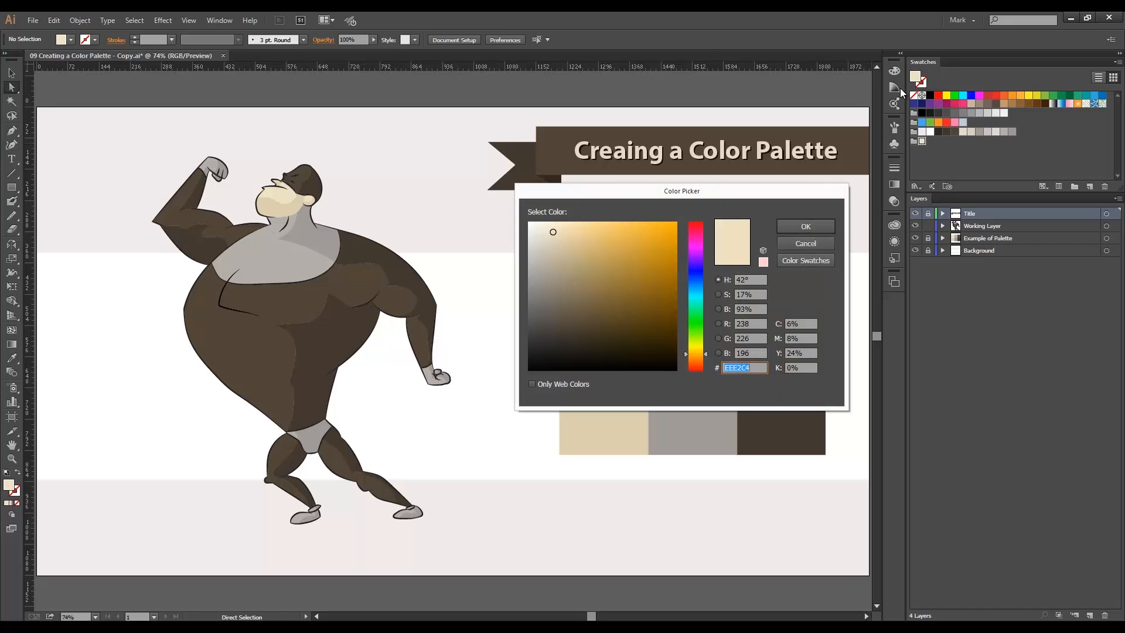
left_click(556, 238)
left_click_drag(556, 239, 561, 244)
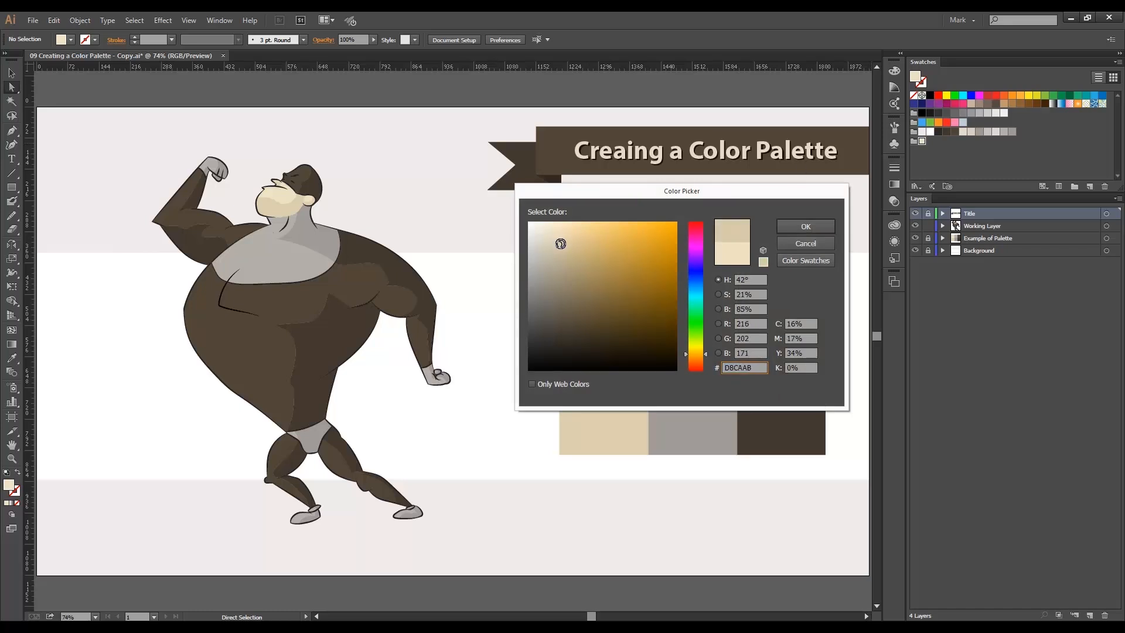
left_click(791, 224)
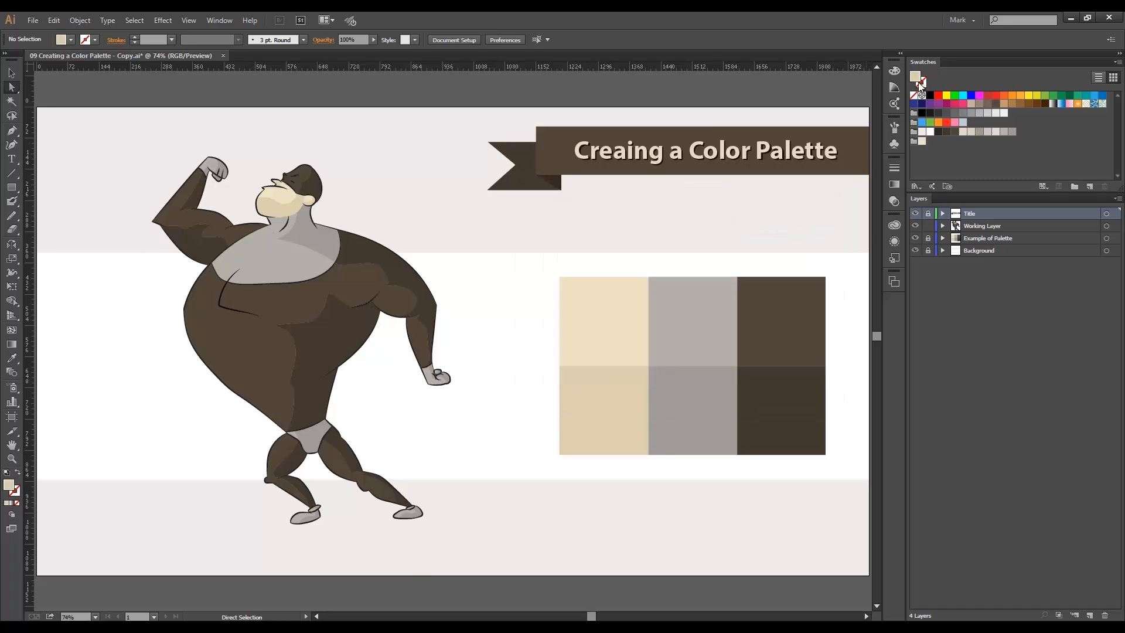
left_click_drag(914, 77, 929, 142)
Step: Shift the fill hue to blue, pick a light blue, and add it to the new color group
double_click(915, 76)
left_click(701, 282)
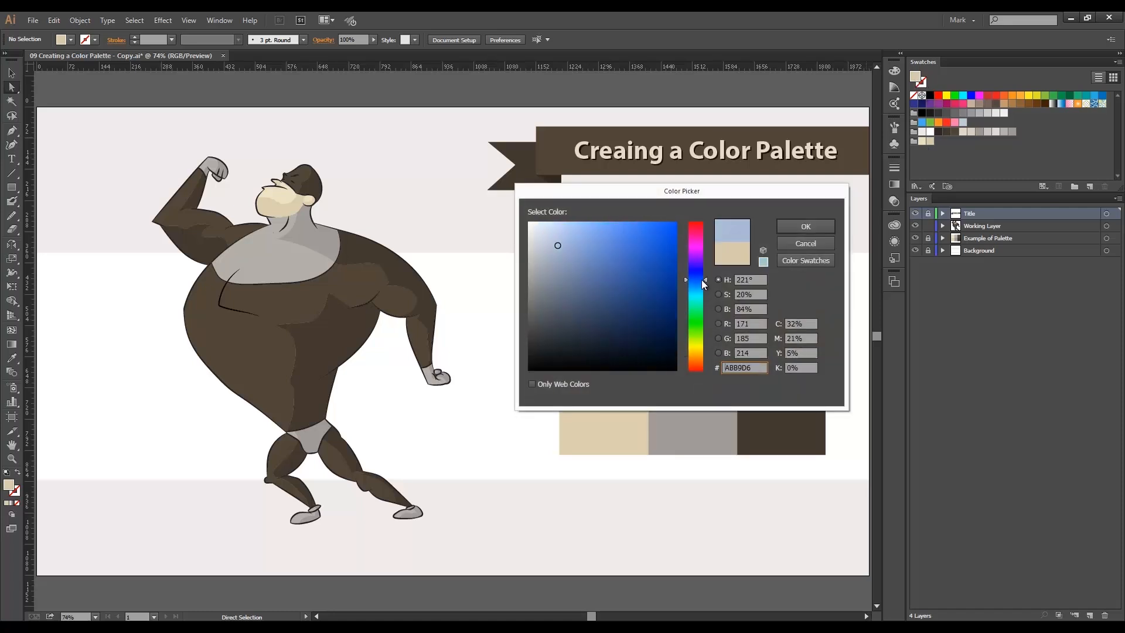
left_click(589, 236)
left_click_drag(588, 236, 580, 234)
left_click(804, 227)
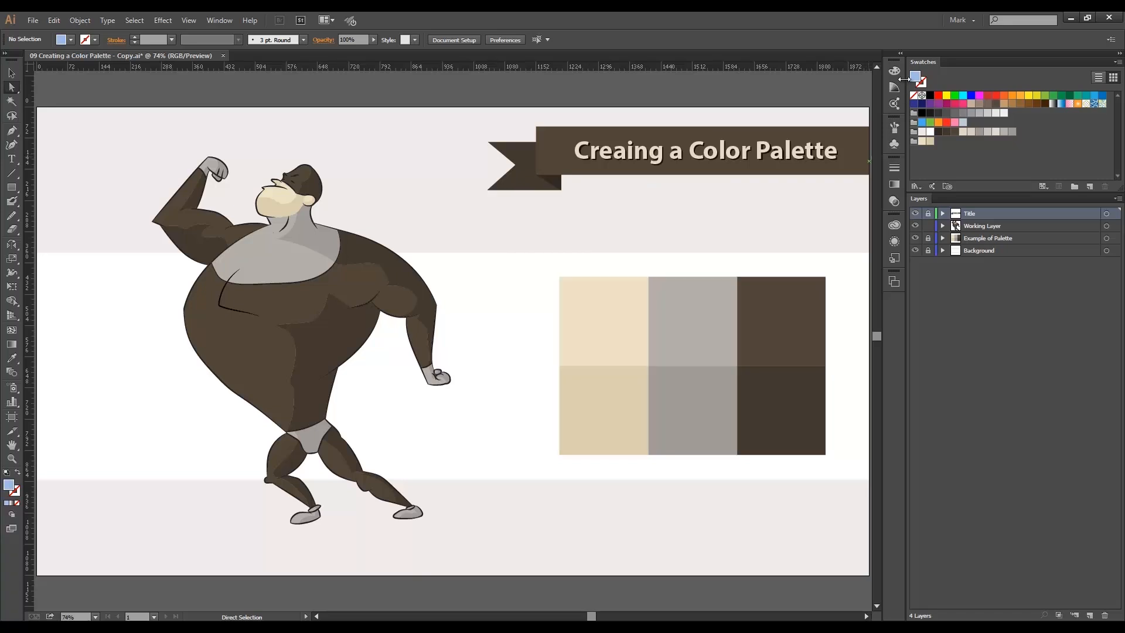
left_click_drag(916, 79, 937, 143)
Step: Darken the light blue fill to about RGB 128, 164, 206 and add it to the new color group
double_click(915, 78)
left_click(586, 245)
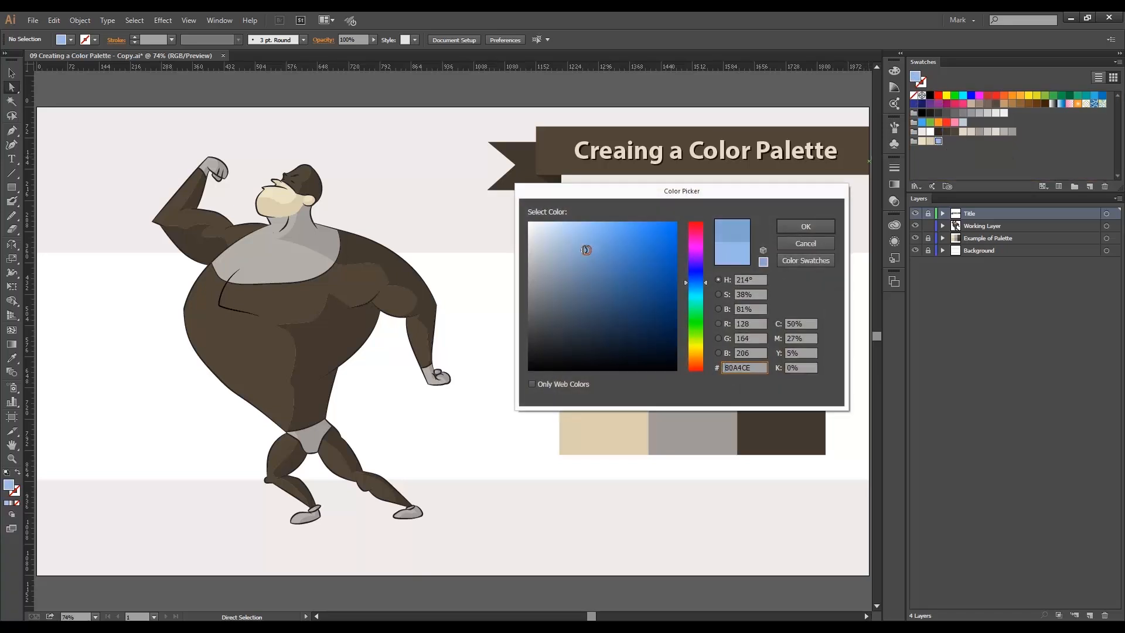
left_click(806, 227)
left_click_drag(915, 75, 945, 142)
Step: Set the fill to a saturated blue, about #3668CC, and add it to the new color group
double_click(914, 75)
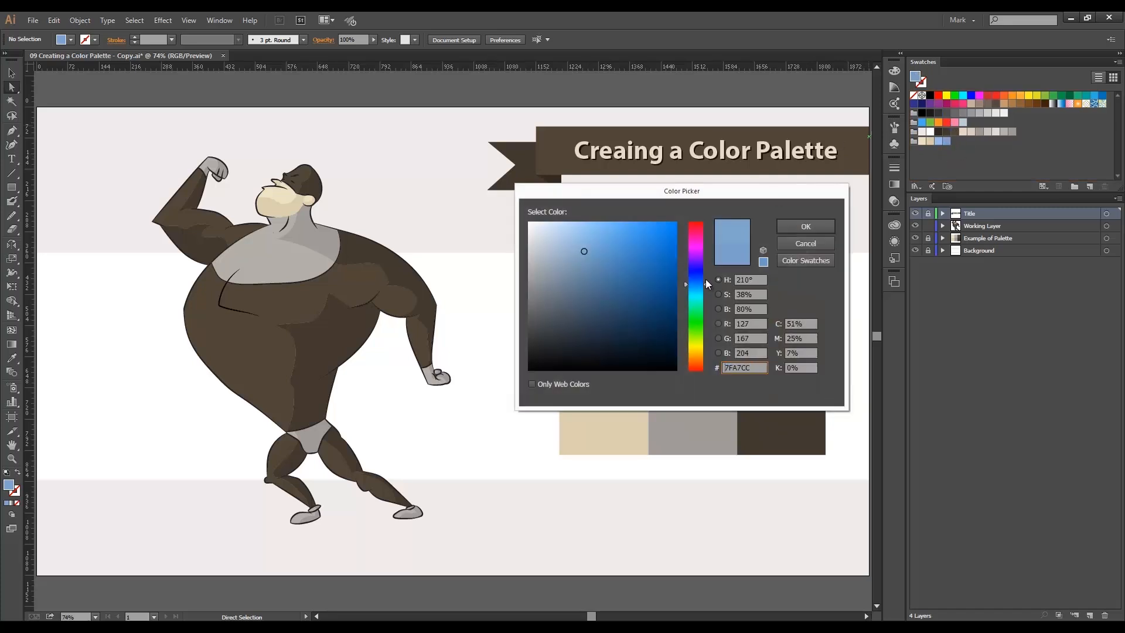
left_click(706, 279)
left_click_drag(615, 248, 639, 251)
left_click(805, 226)
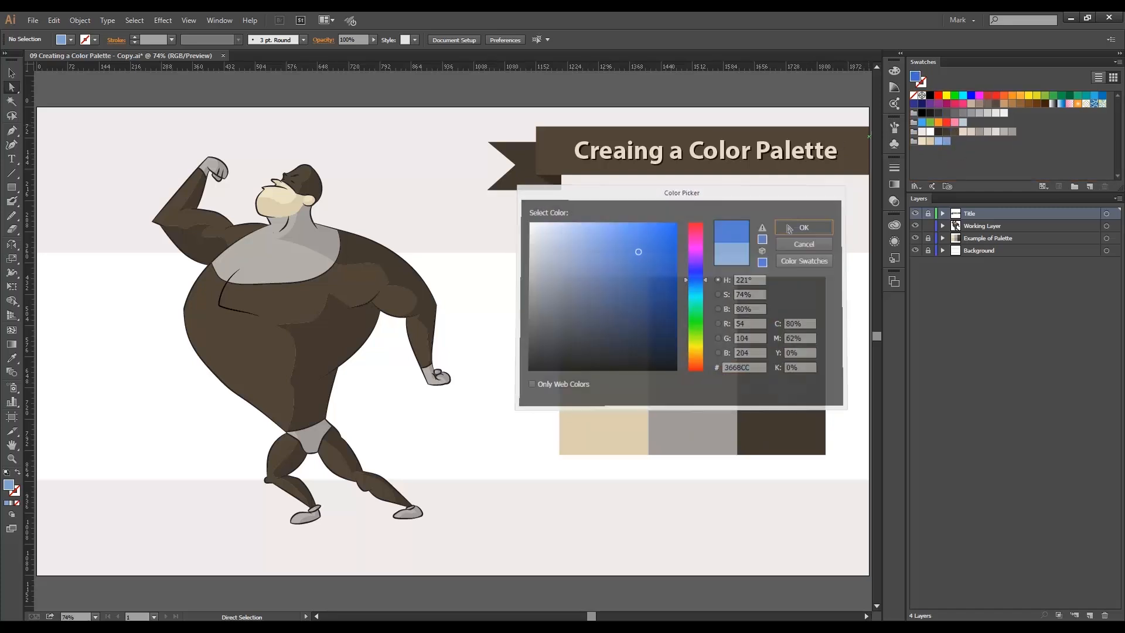
left_click_drag(916, 77, 956, 142)
Step: Darken the saturated blue fill to about #2453A0 and add it as the last swatch of the new color group
double_click(916, 76)
left_click_drag(637, 251, 645, 275)
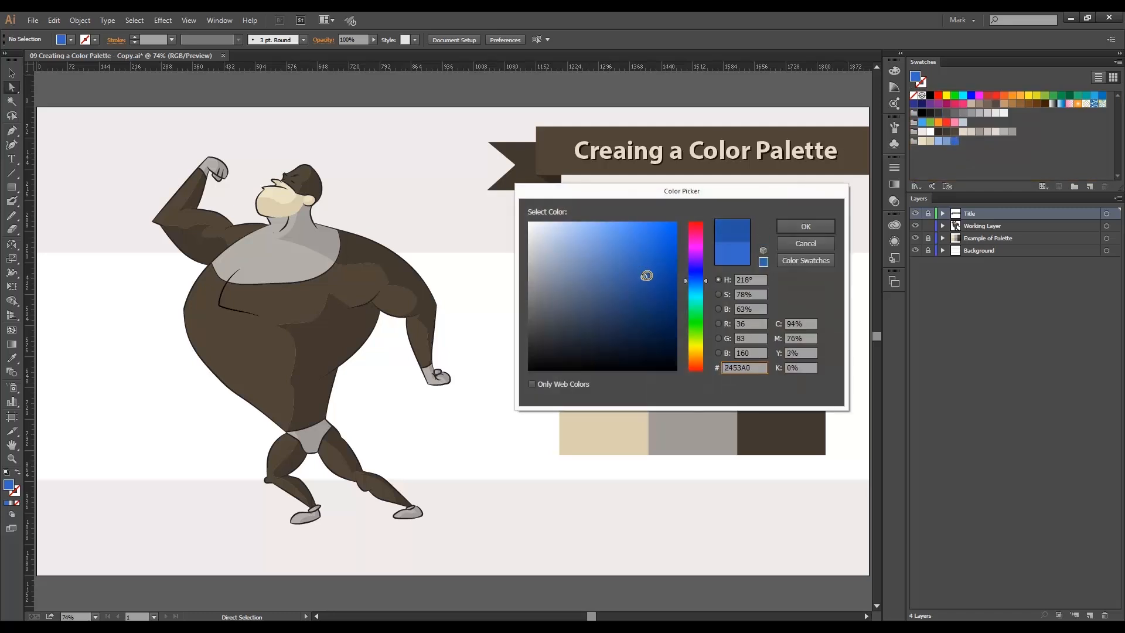
left_click(798, 225)
mouse_move(916, 76)
left_mouse_down()
mouse_move(967, 126)
mouse_move(961, 146)
left_mouse_up()
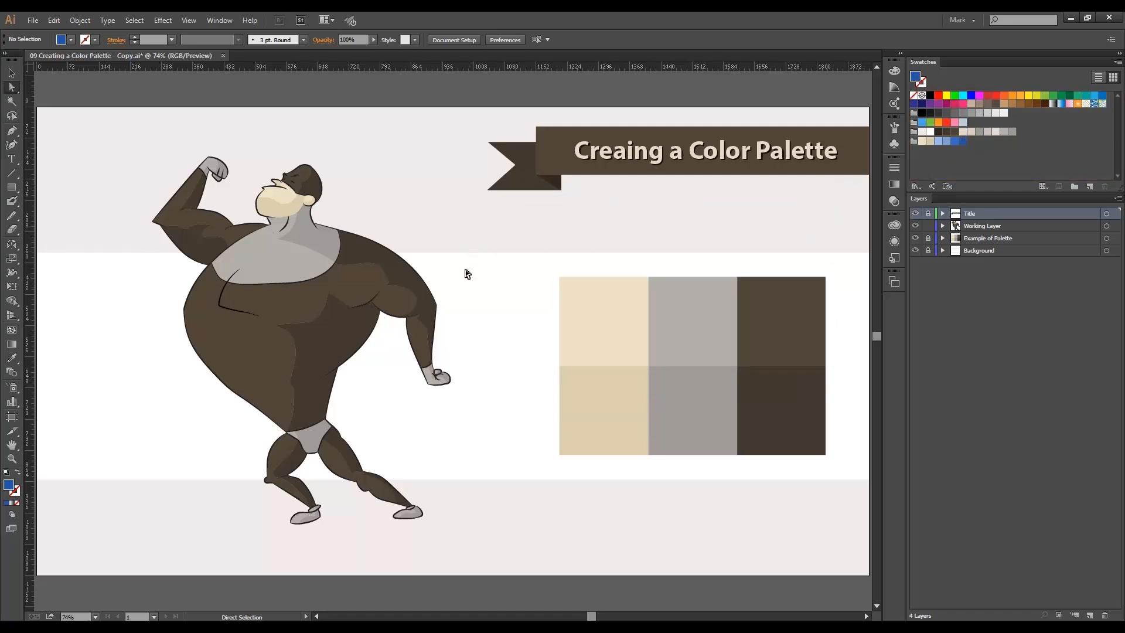
Step: Recolor the light gray areas of the chest, gloves, briefs and shoes with the new group's light blue swatch
left_click(292, 265)
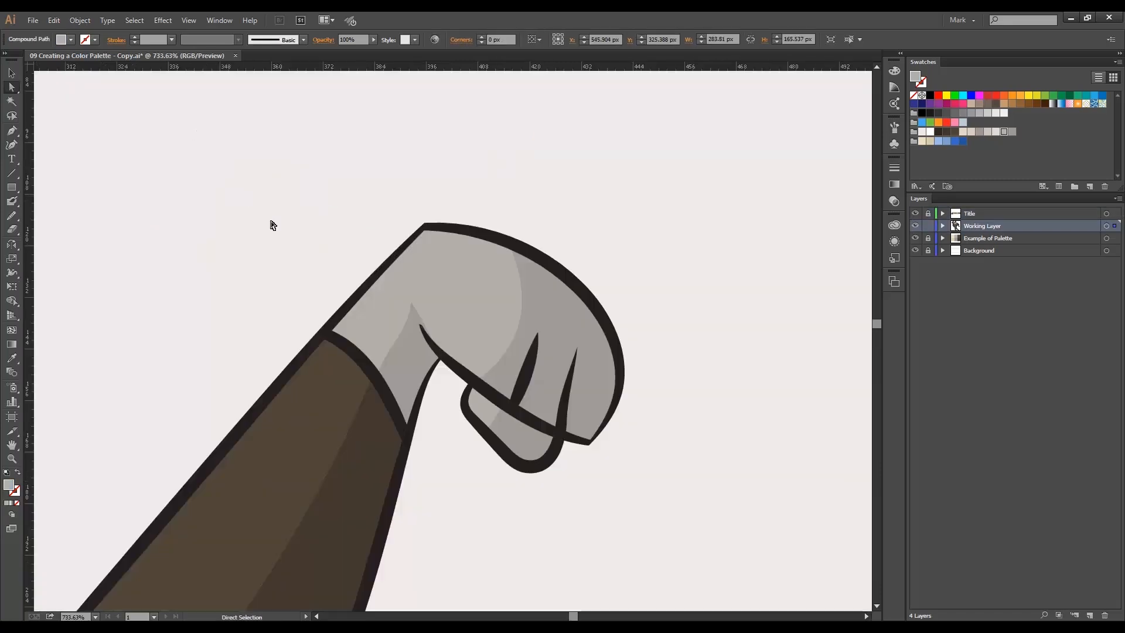
left_click(521, 438, "shift")
key("ctrl+0")
left_click_drag(496, 340, 244, 542)
left_click(618, 186, "shift")
left_click(634, 162, "shift")
left_click(250, 328, "shift")
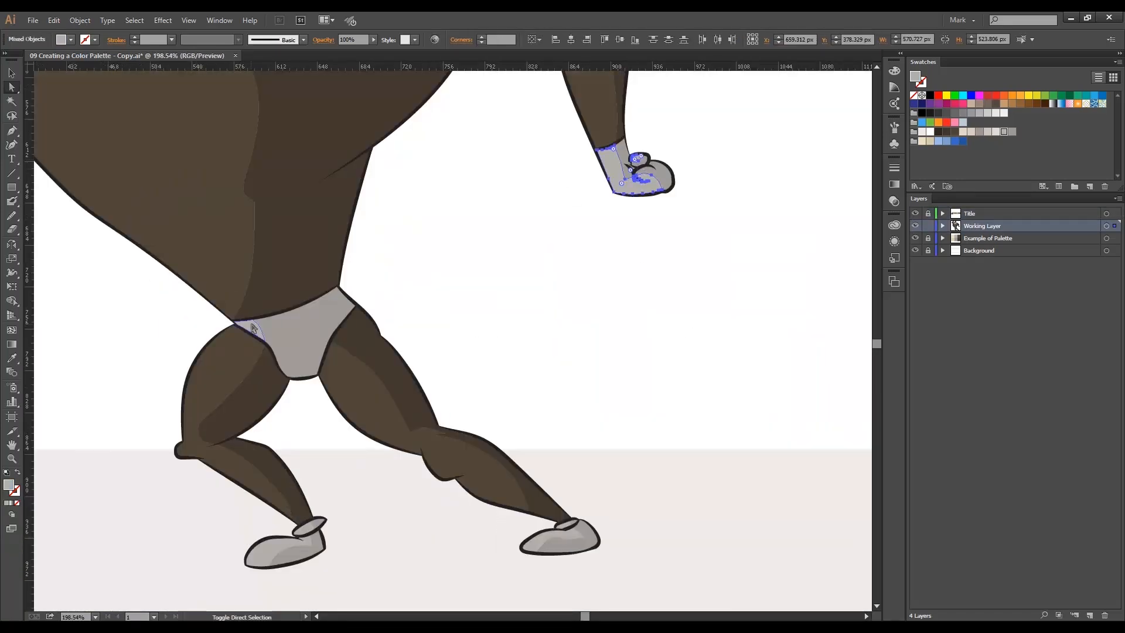
left_click(284, 549, "shift")
left_click(305, 527, "shift")
left_click(539, 544, "shift")
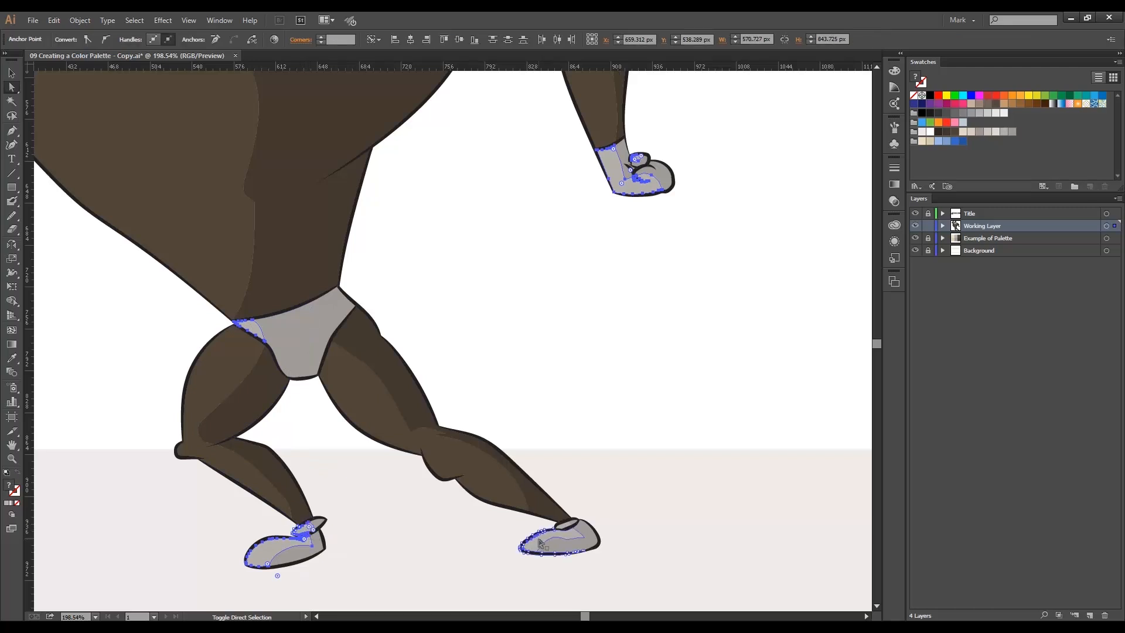
left_click(571, 530, "shift")
key("ctrl+0")
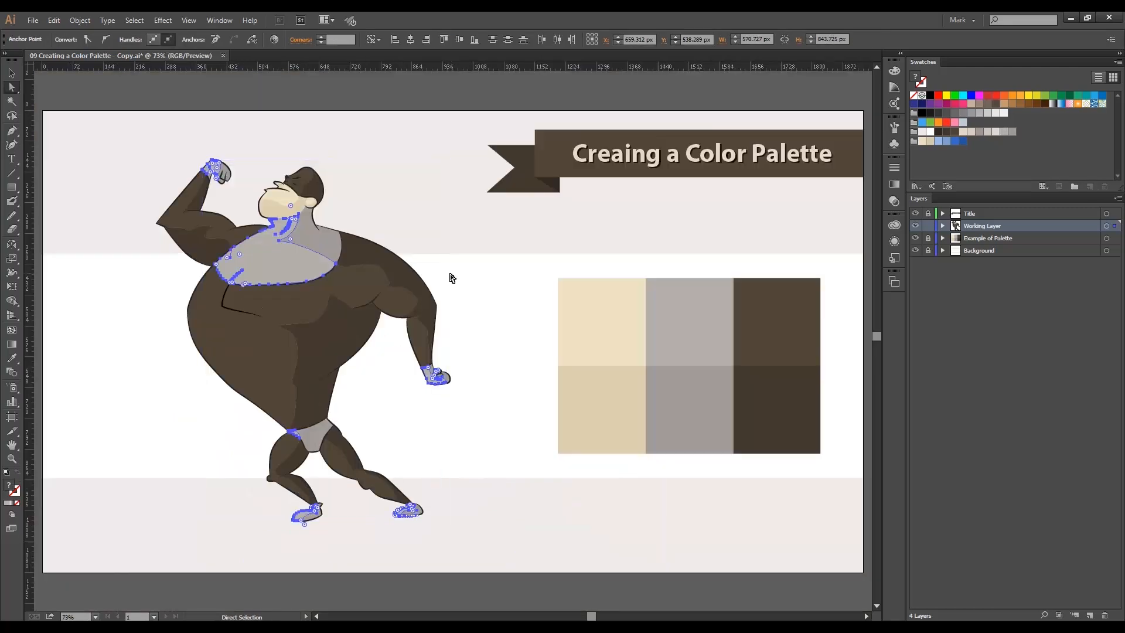
left_click(937, 142)
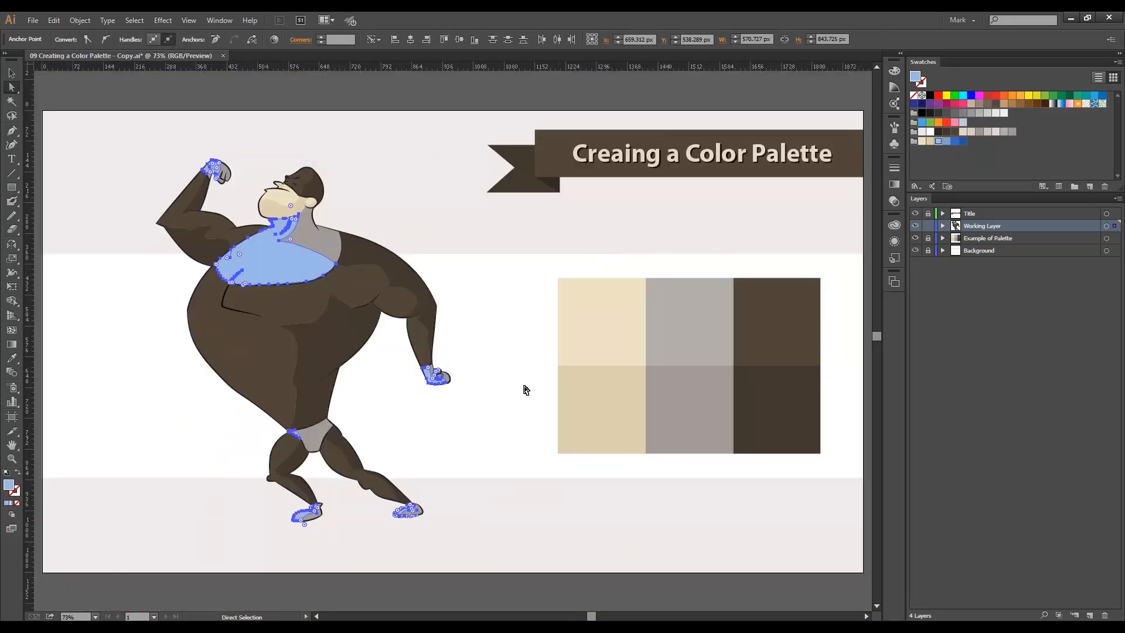
left_click(457, 425)
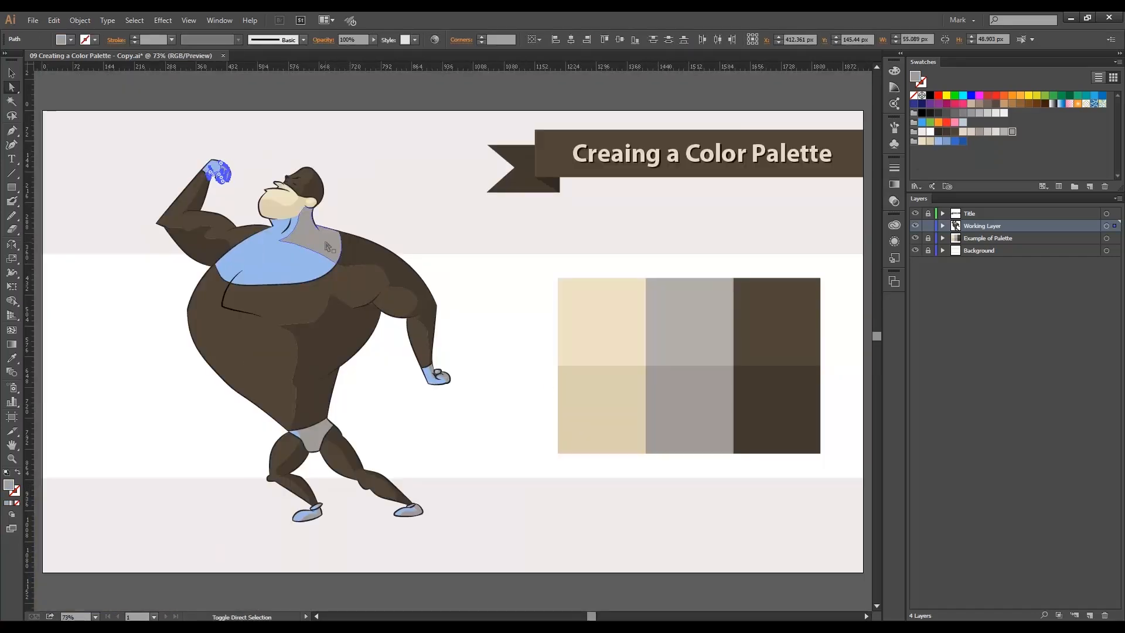
Step: Recolor the darker gray shadows on the neck, gloves, briefs and shoes with the new group's darker light-blue swatch
left_click_drag(478, 339, 285, 534)
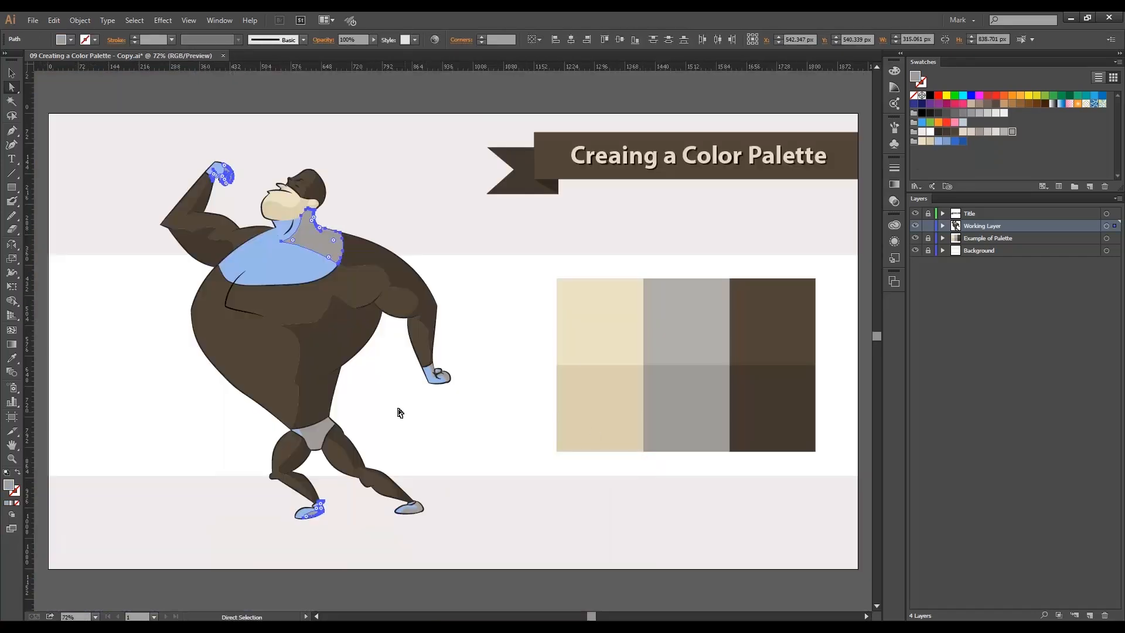
left_click(320, 437, "shift")
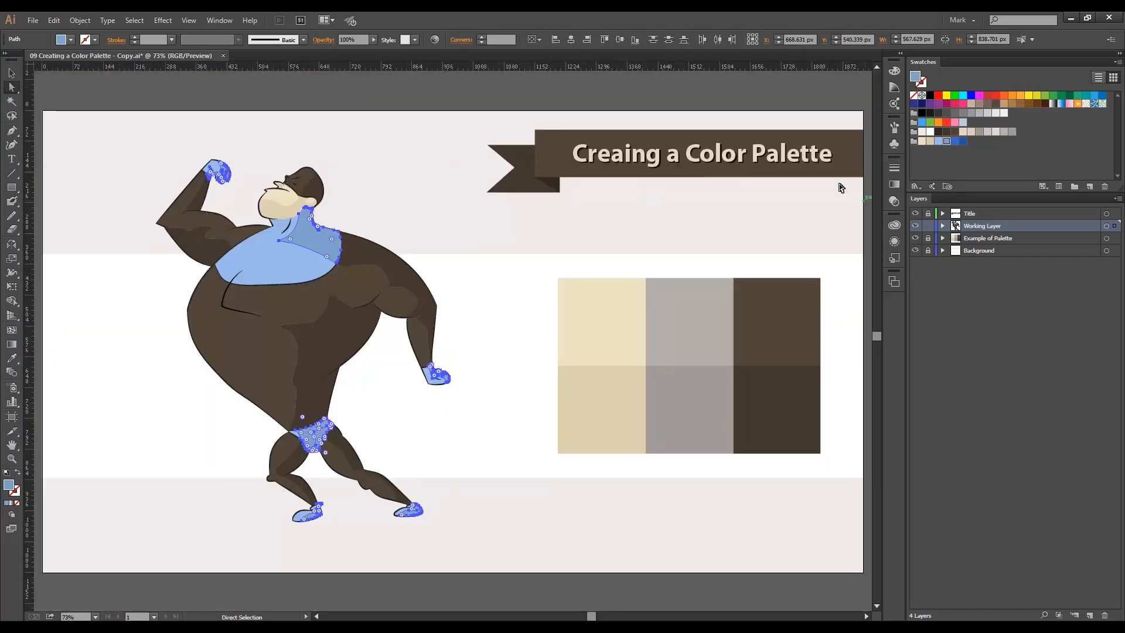
left_click(410, 208)
Step: Recolor the lighter brown areas of the mask, arms, torso and legs with the new group's saturated blue swatch
left_click(299, 178)
left_click(186, 197, "shift")
left_click(217, 228, "shift")
left_click(208, 329, "shift")
left_click(394, 300, "shift")
left_click(284, 452, "shift")
left_click(340, 460, "shift")
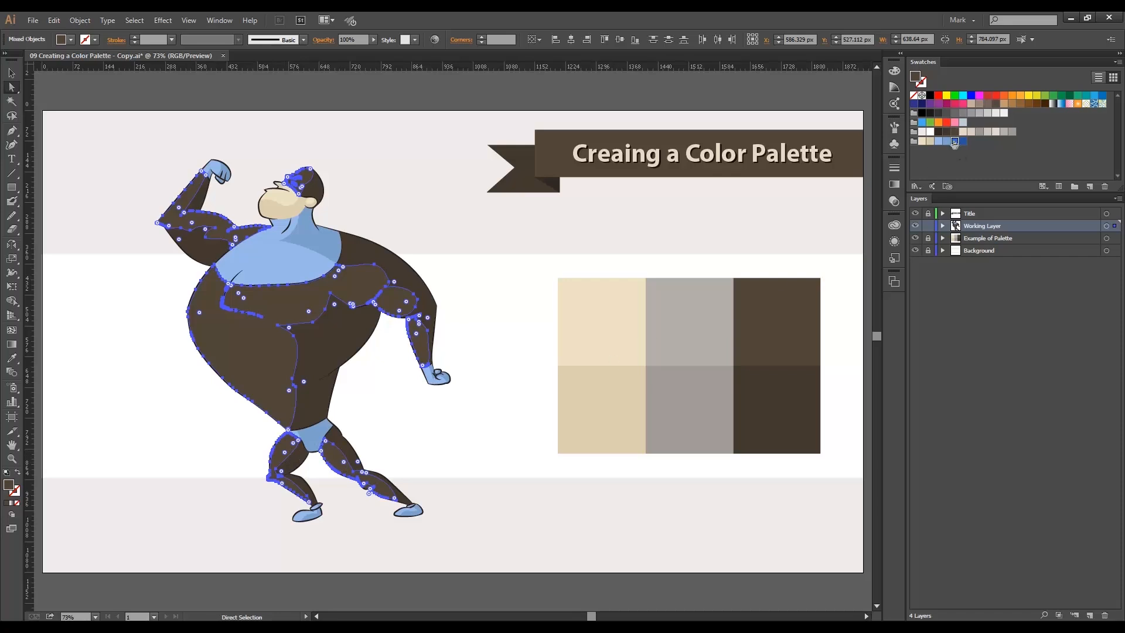
left_click(954, 141)
left_click(449, 228)
Step: Recolor the dark brown shadows on the mask, arms, torso and legs with the new group's dark blue swatch
left_click(399, 258)
left_click(314, 187, "shift")
left_click(208, 252, "shift")
left_click(199, 196, "shift")
left_click(334, 363, "shift")
left_click(296, 460, "shift")
left_click(373, 492, "shift")
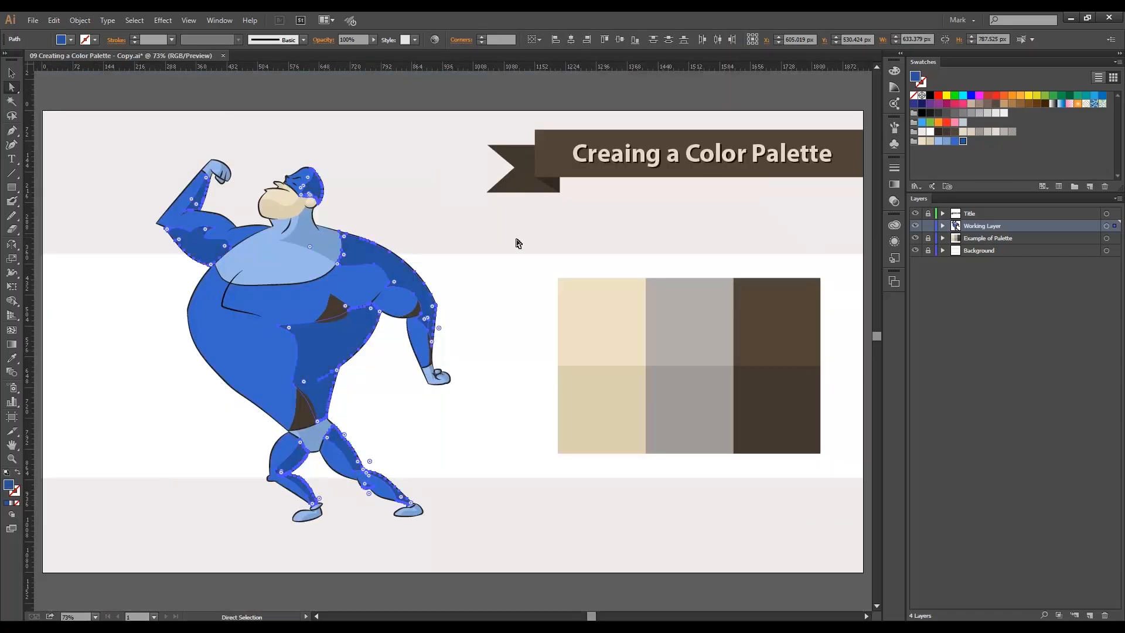
left_click(460, 321)
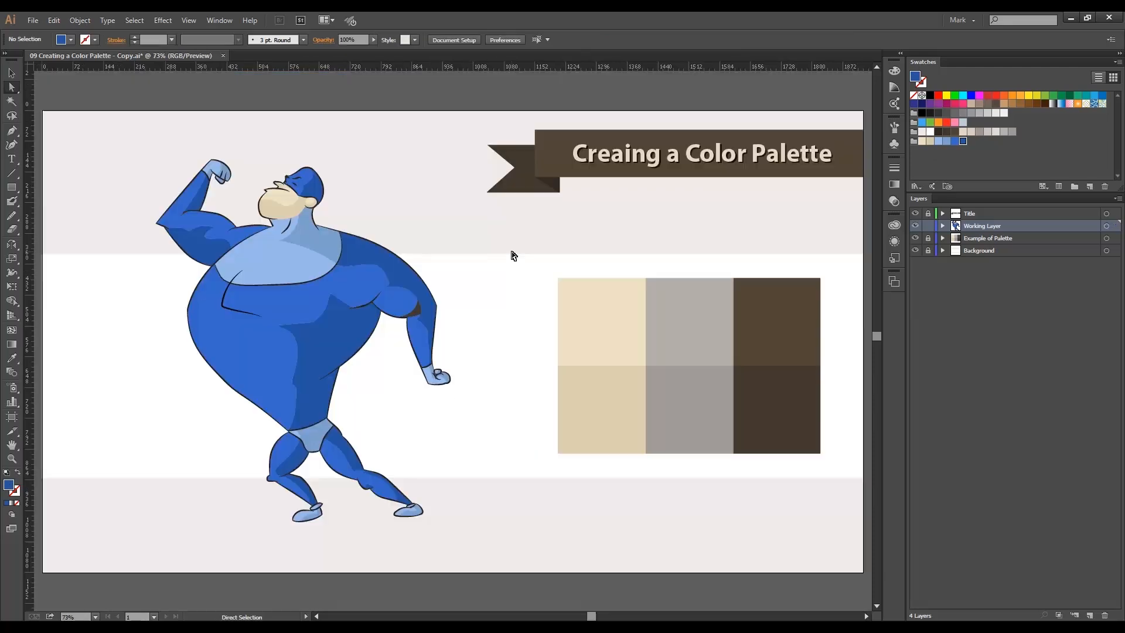
Step: Recolor the leftover dark brown shadow under the character's lowered arm with the dark blue swatch
left_click_drag(456, 276, 334, 344)
left_click(300, 310)
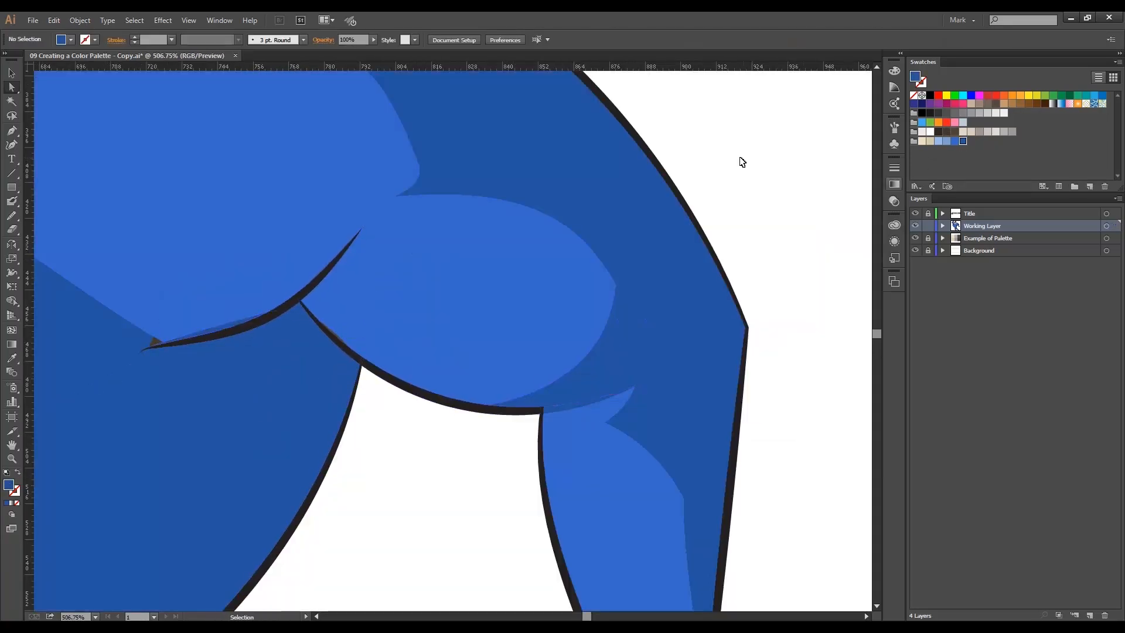
key("ctrl+0")
key("z")
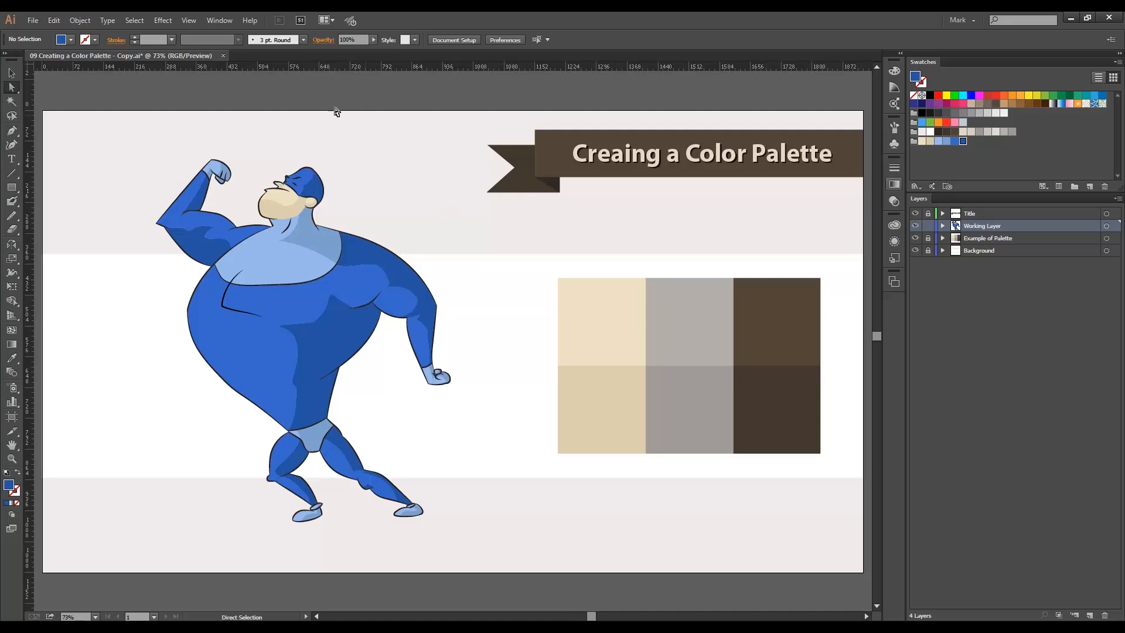
Step: Examine the new color group in the enlarged fill and stroke swatch lists
left_click(71, 39)
left_click_drag(134, 116, 134, 154)
left_click(95, 40)
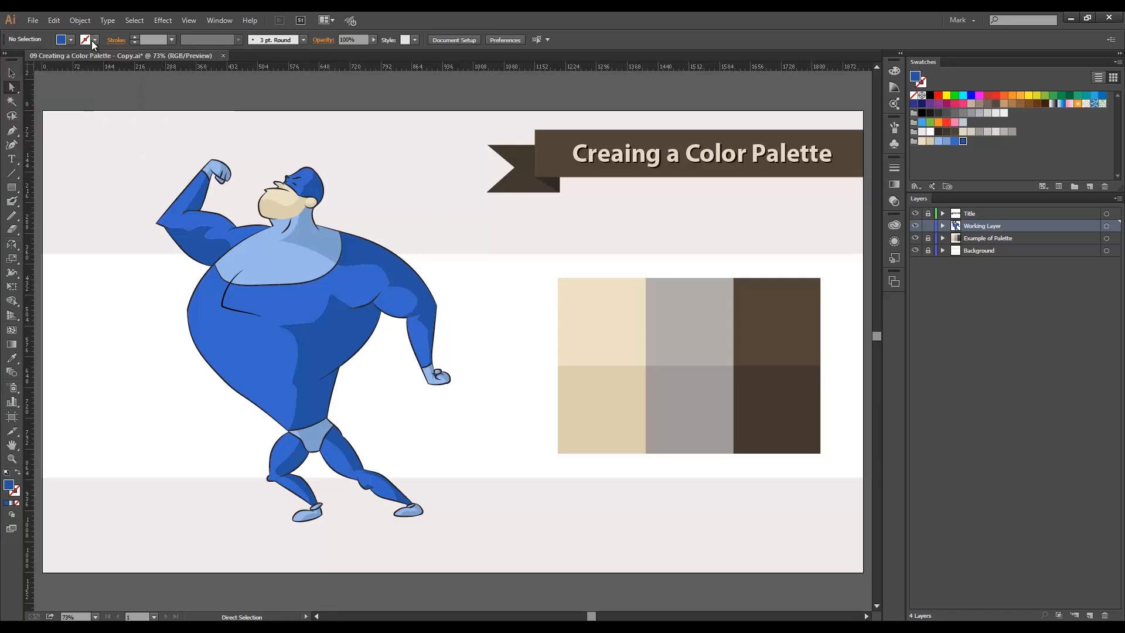
left_click_drag(135, 116, 141, 164)
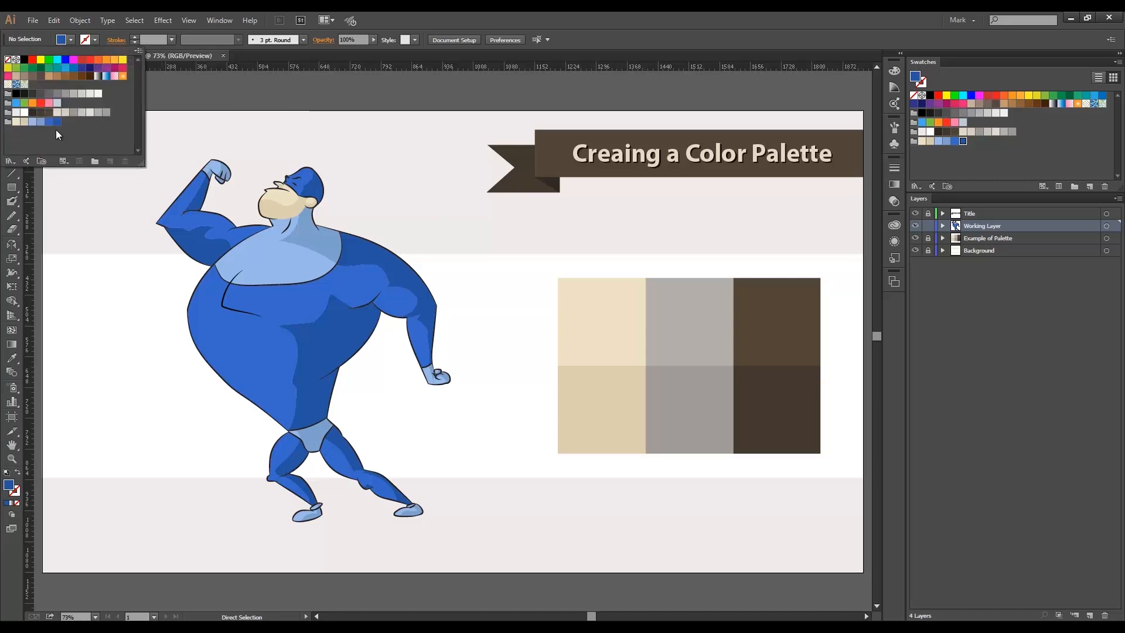
left_click(192, 130)
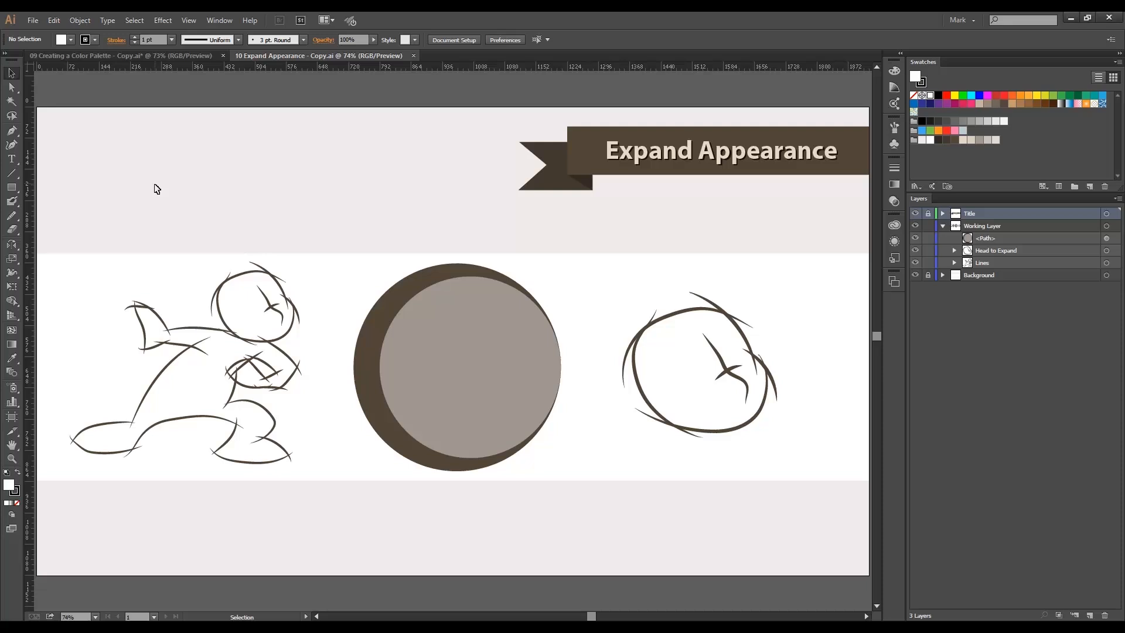
Step: Reshape the running figure's back line in the Expand Appearance document by moving its two middle anchor points upward
key("ctrl+space")
left_click_drag(155, 301, 240, 353)
key("a")
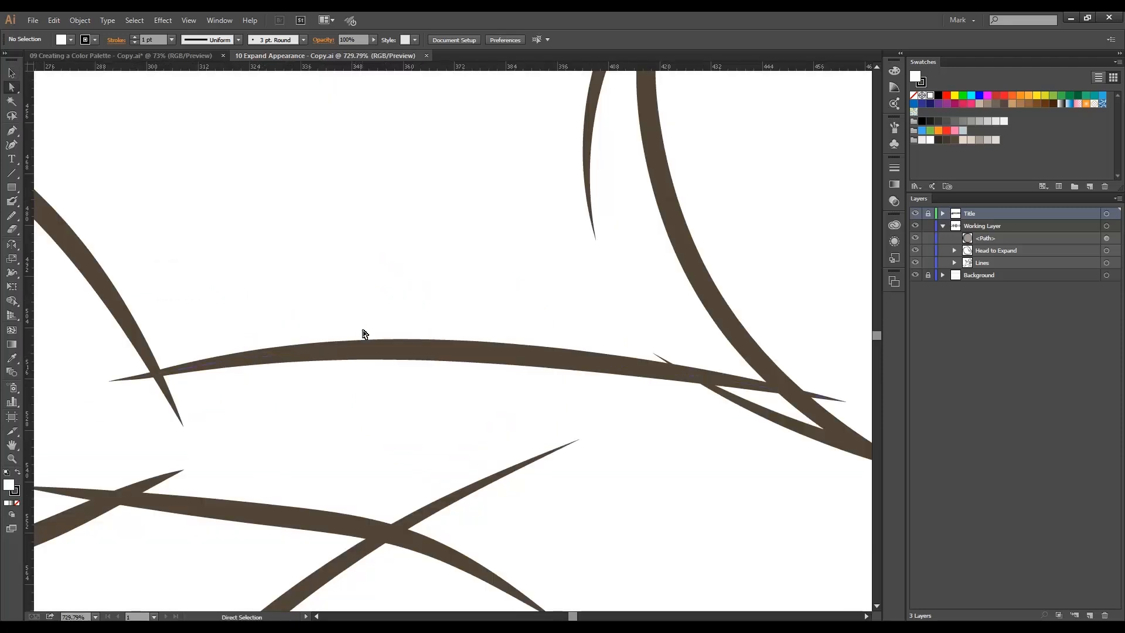
left_click(360, 351)
left_click_drag(298, 297, 606, 404)
left_click_drag(333, 355, 323, 259)
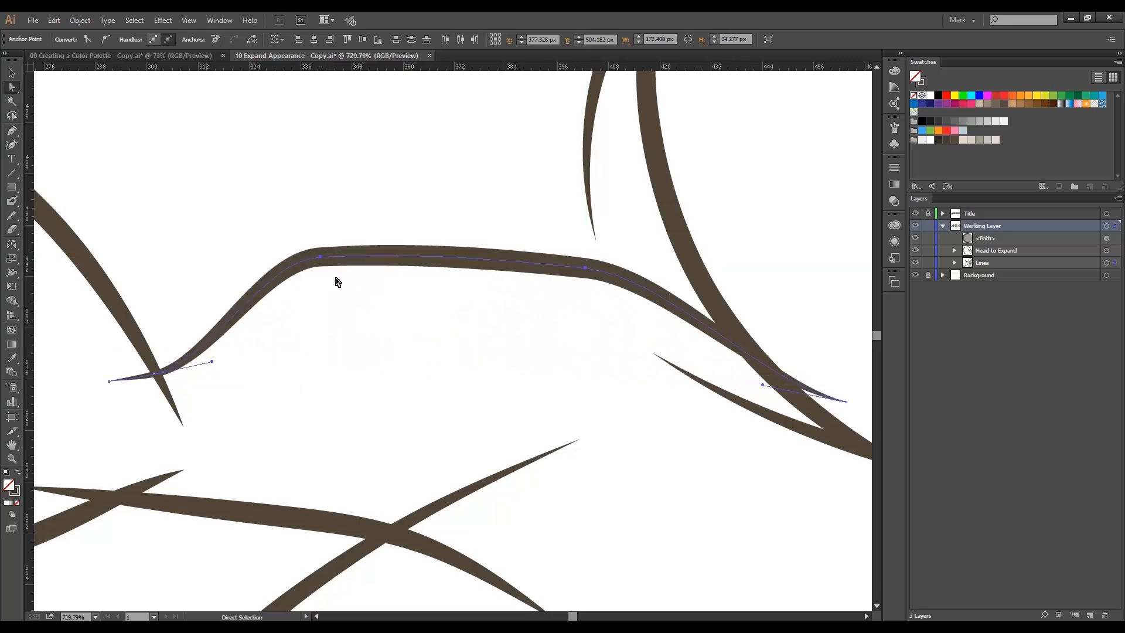
Step: Reshape the large brush-outlined grey circle into an egg by moving its top, bottom and right anchor points outward
left_click(504, 326, "ctrl+alt")
left_click(649, 367, "ctrl+alt")
left_click(701, 364, "ctrl+alt")
left_click(727, 400, "ctrl+alt")
left_click(661, 410, "ctrl+alt")
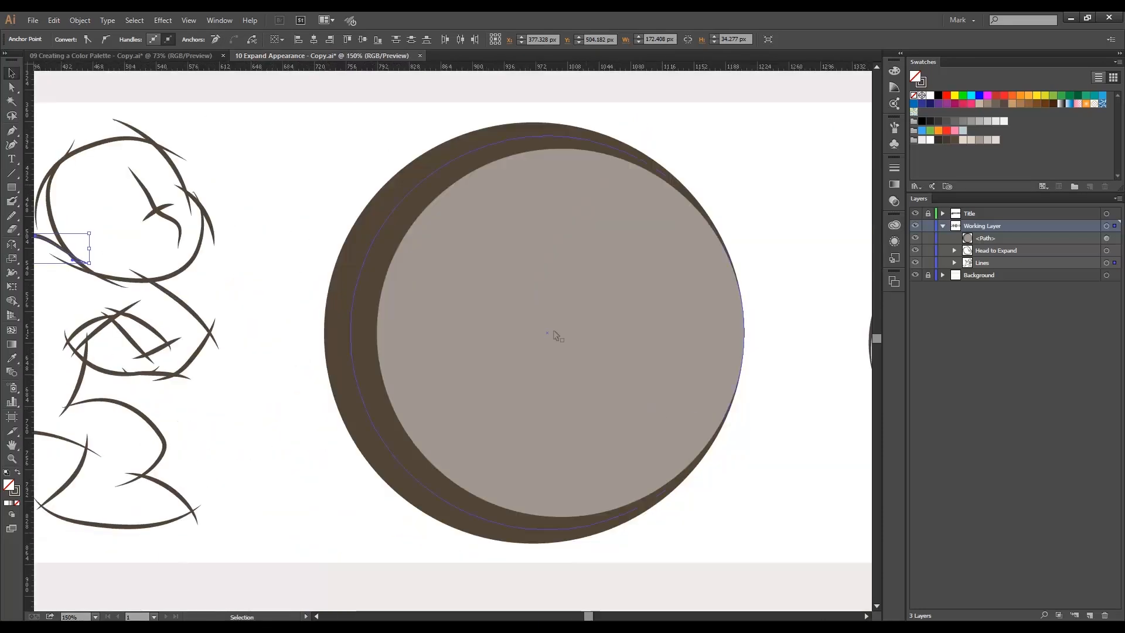
left_click(383, 237)
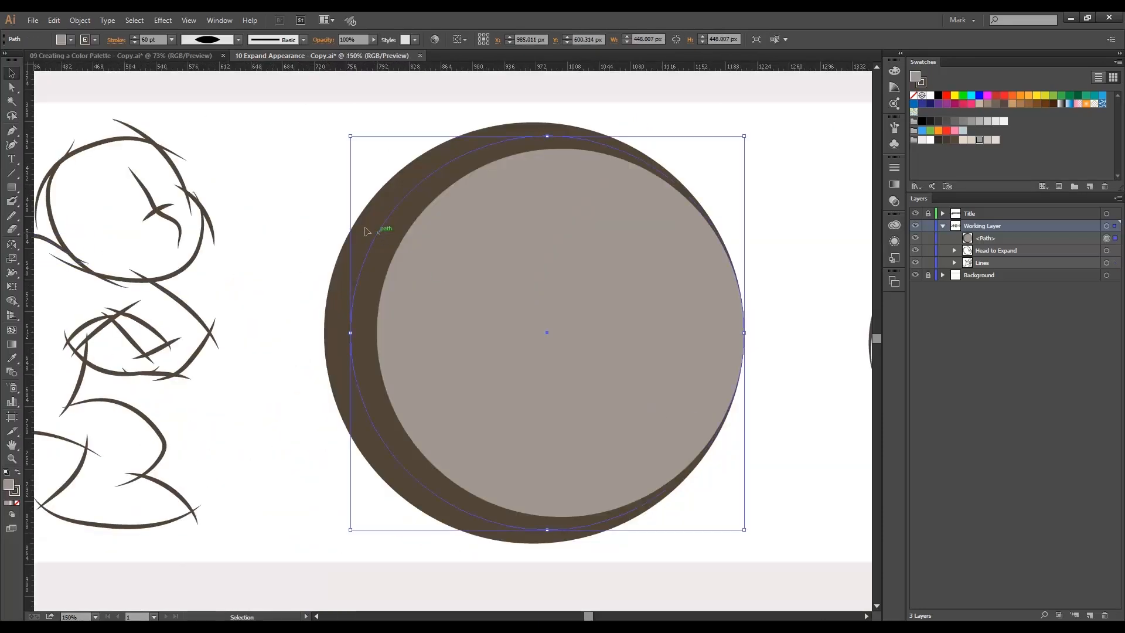
key("ctrl+1")
left_click_drag(365, 252, 245, 188)
key("a")
left_click_drag(409, 181, 475, 174)
left_click_drag(475, 487, 478, 543)
left_click_drag(606, 356, 631, 356)
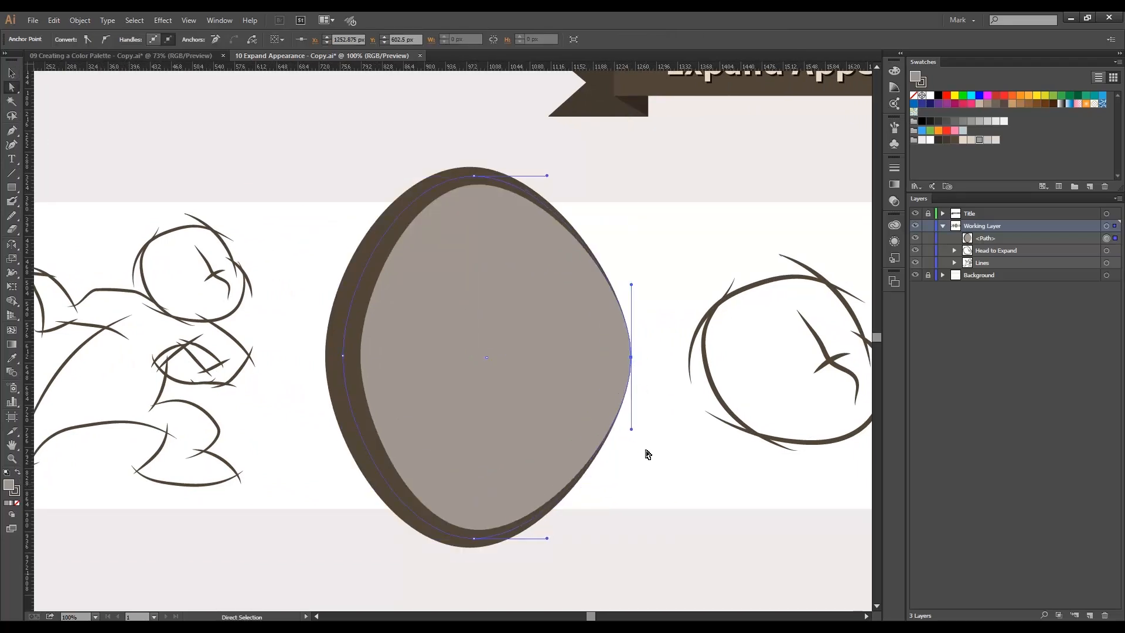
left_click(646, 452)
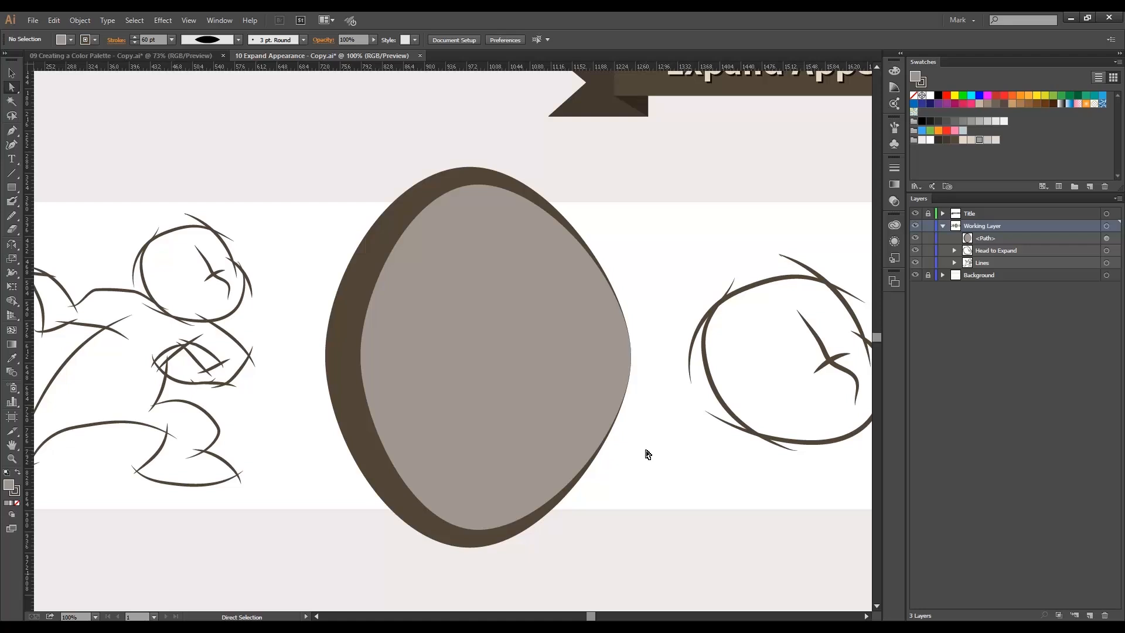
Step: Try converting the running figure's brush lines directly into a Live Paint group, and undo the conversion
key("h")
mouse_move(649, 452)
left_mouse_down()
mouse_move(698, 448)
mouse_move(772, 413)
left_mouse_up()
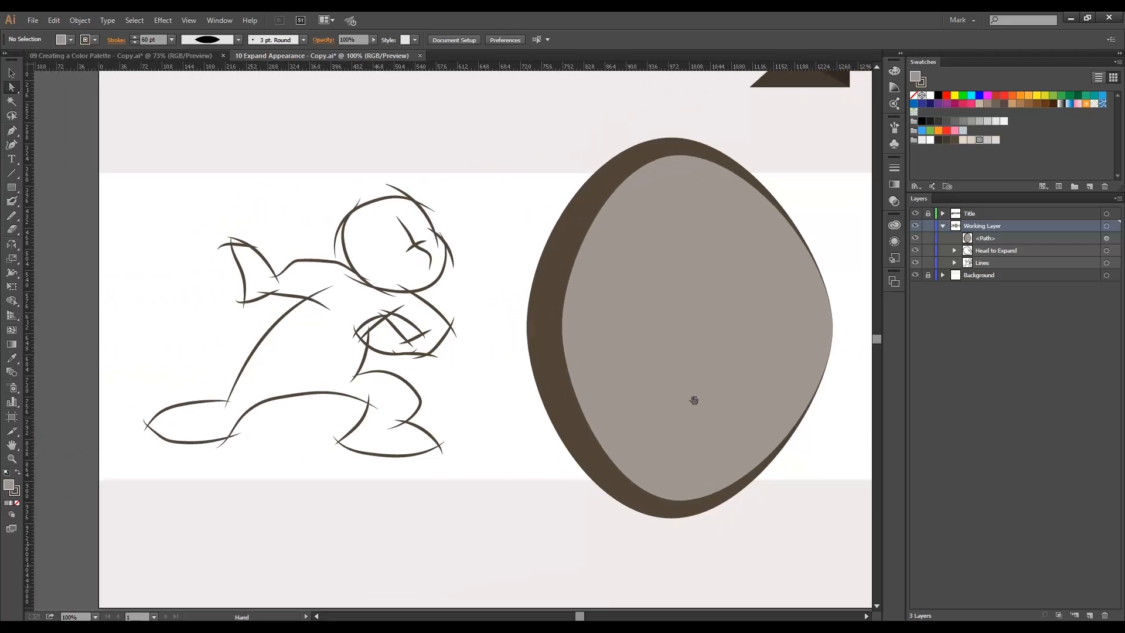
left_click_drag(463, 334, 491, 364)
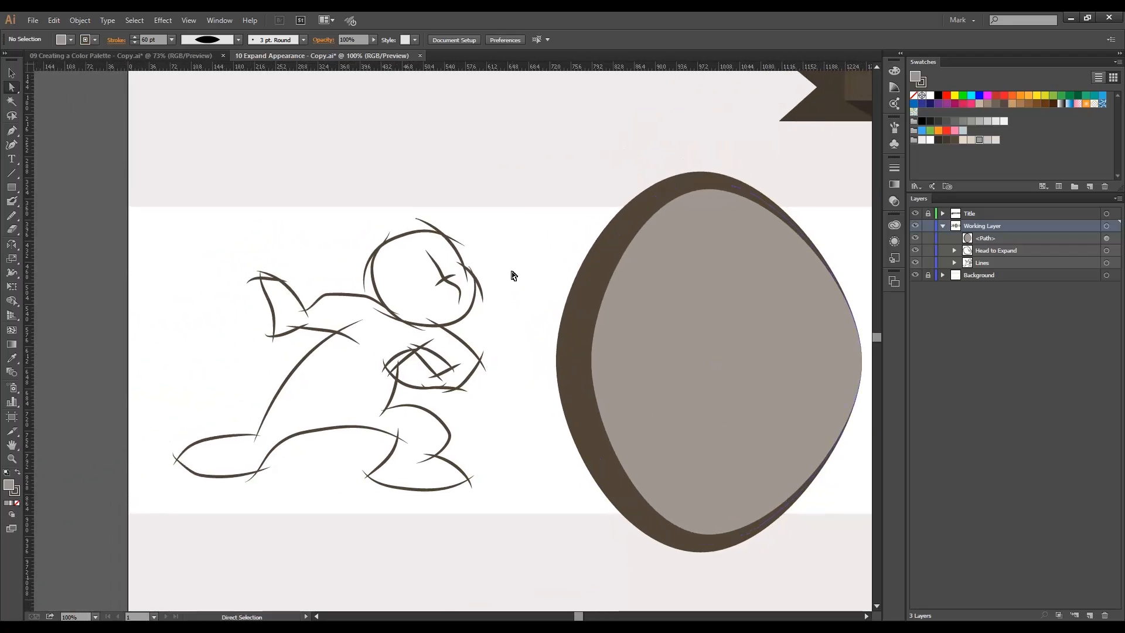
key("v")
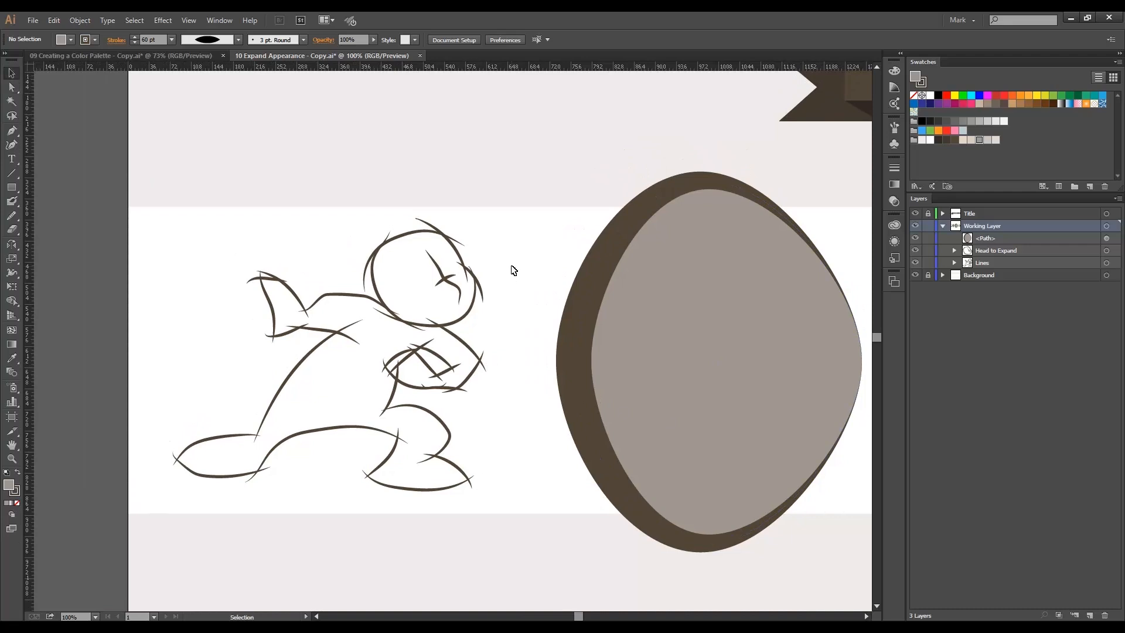
key("a")
mouse_move(522, 213)
left_mouse_down()
mouse_move(290, 340)
mouse_move(153, 501)
left_mouse_up()
key("v")
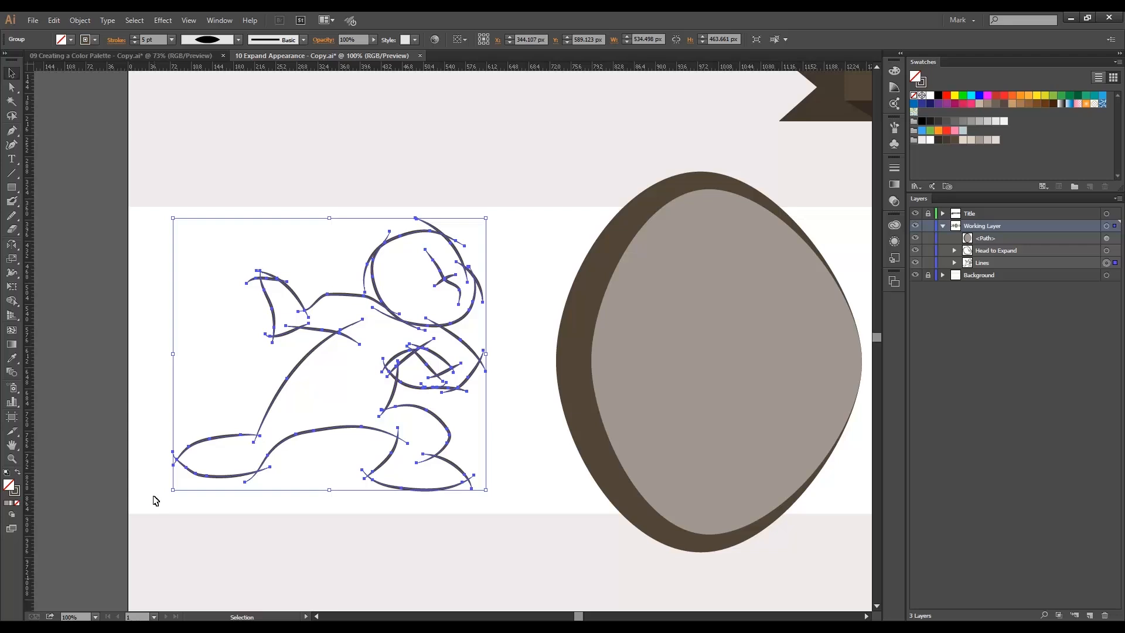
left_click(89, 24)
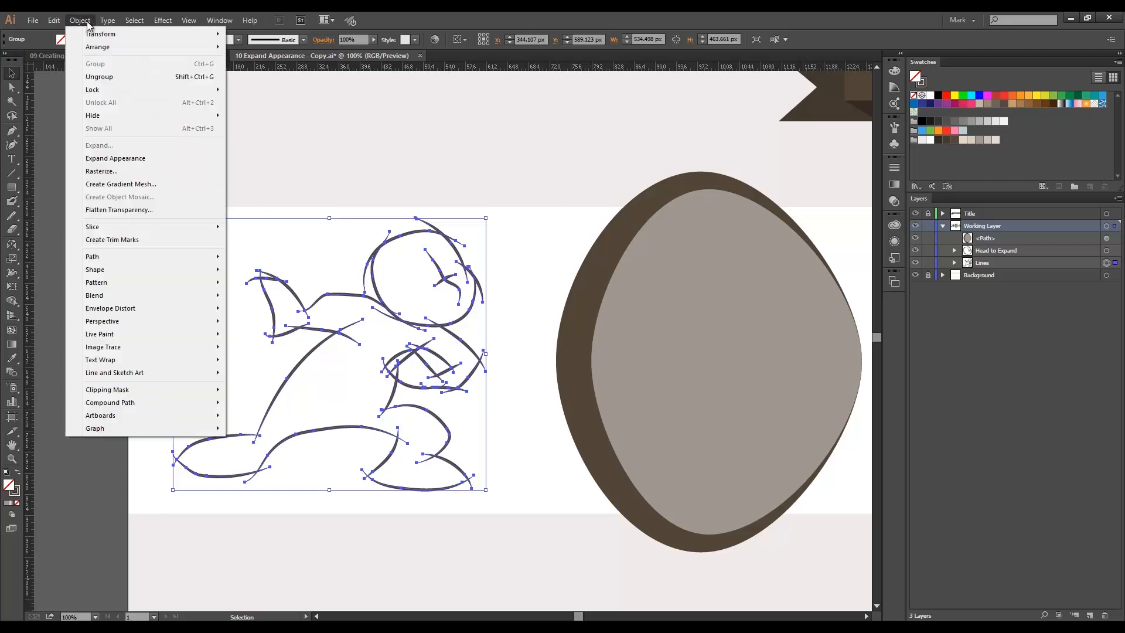
mouse_move(157, 336)
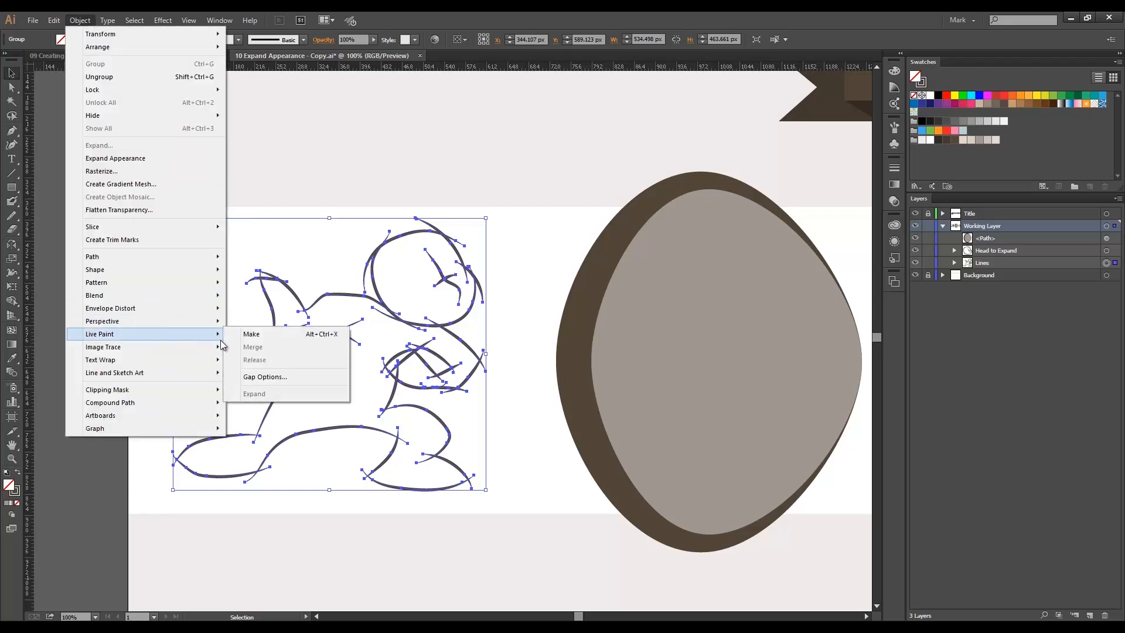
left_click(295, 333)
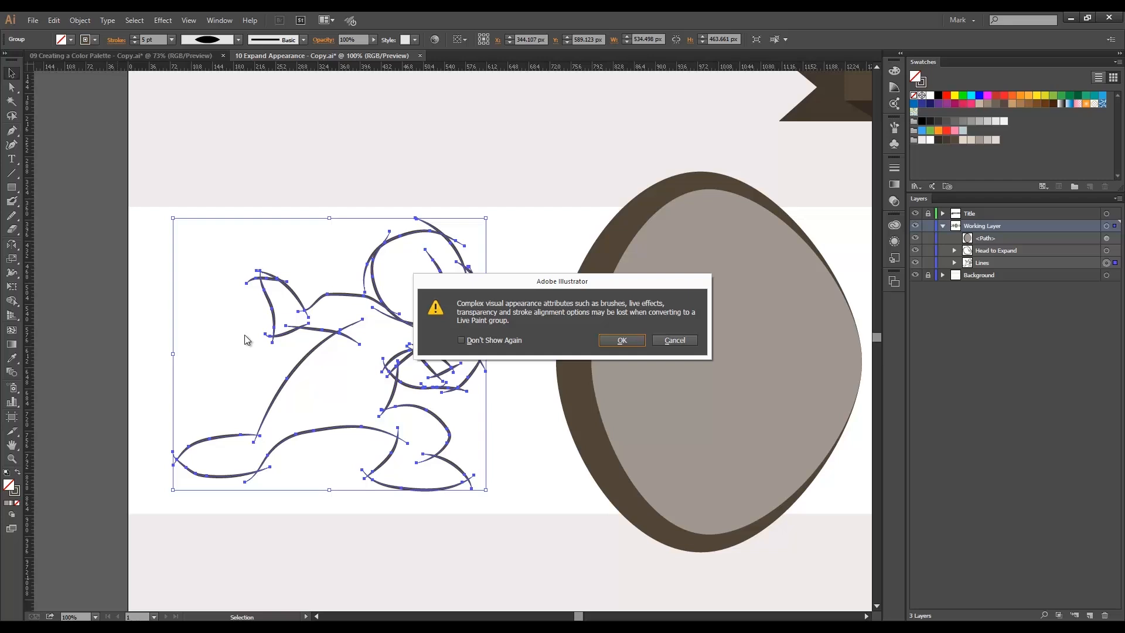
left_click(611, 339)
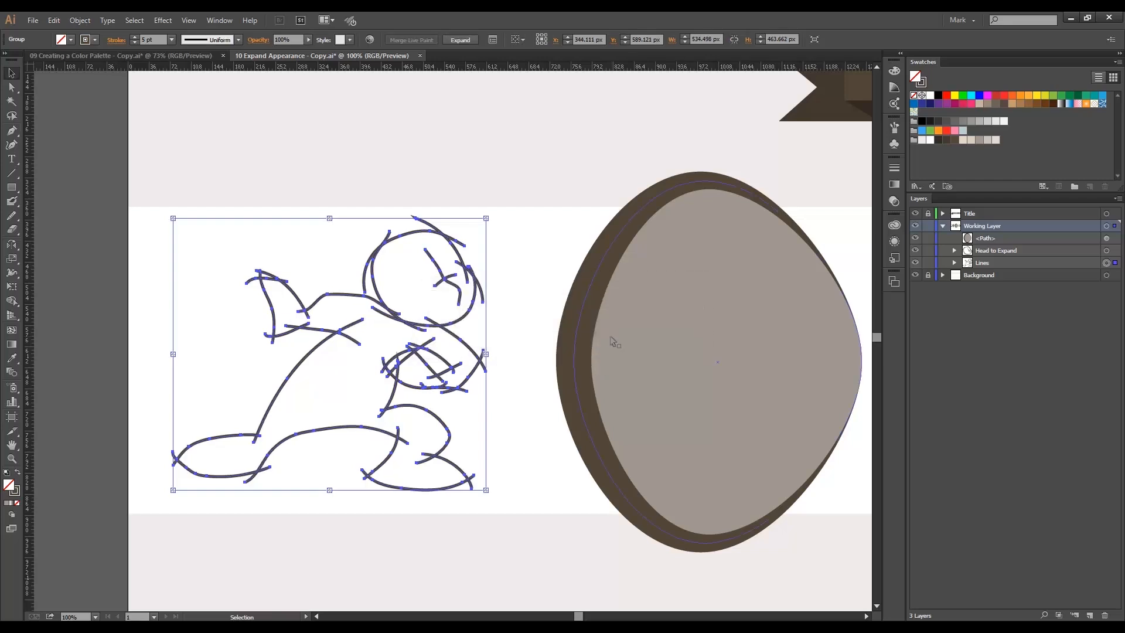
left_click(502, 319)
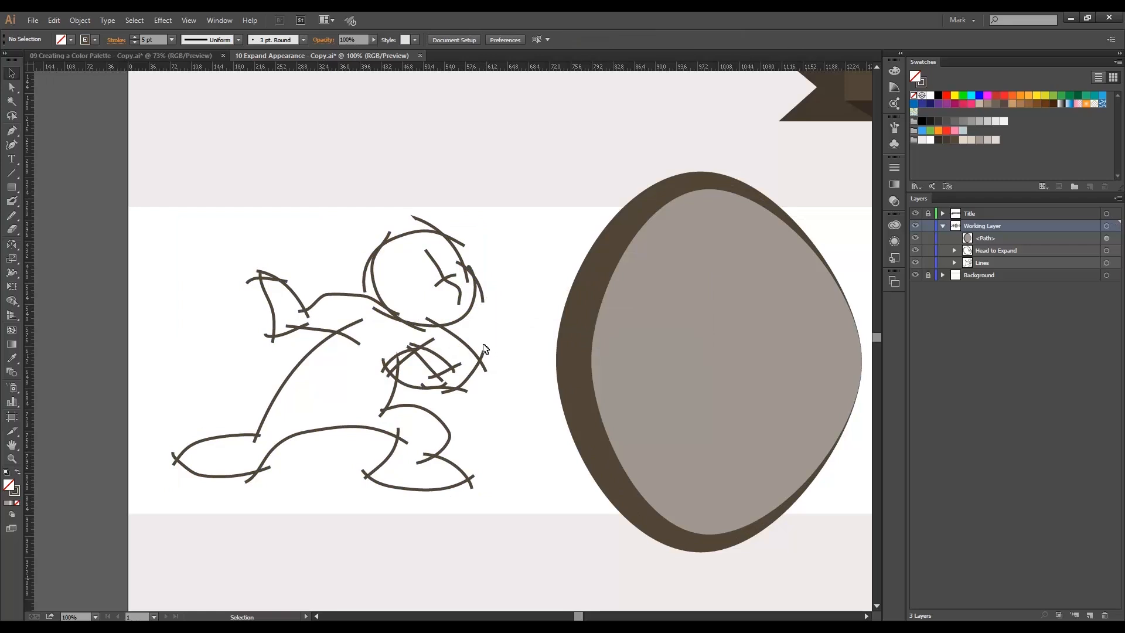
key("ctrl+z")
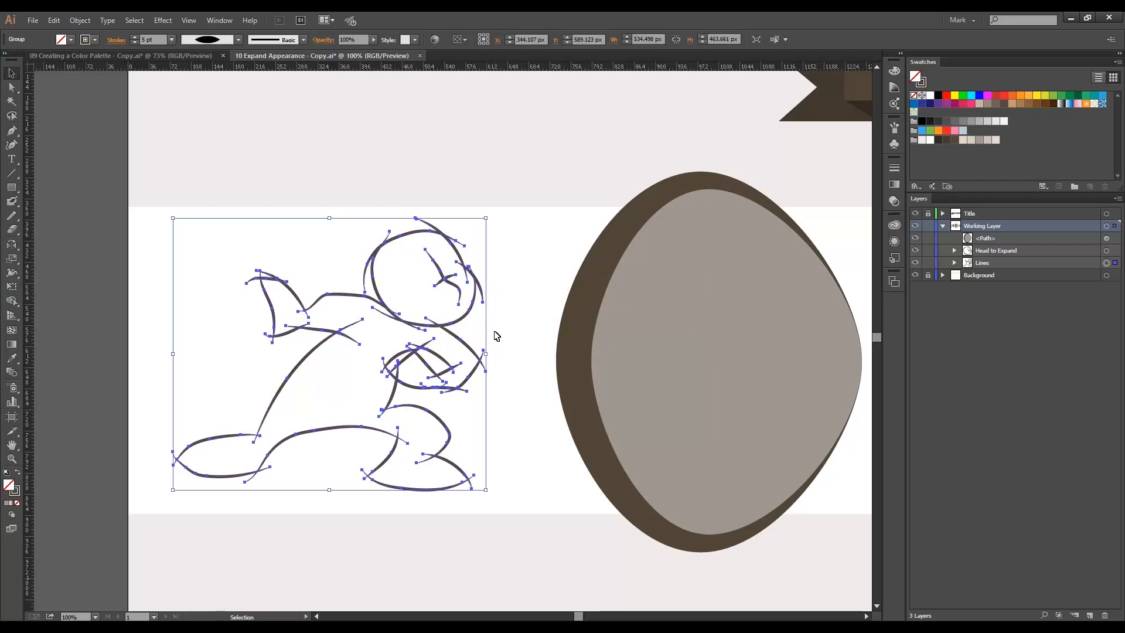
left_click(496, 335)
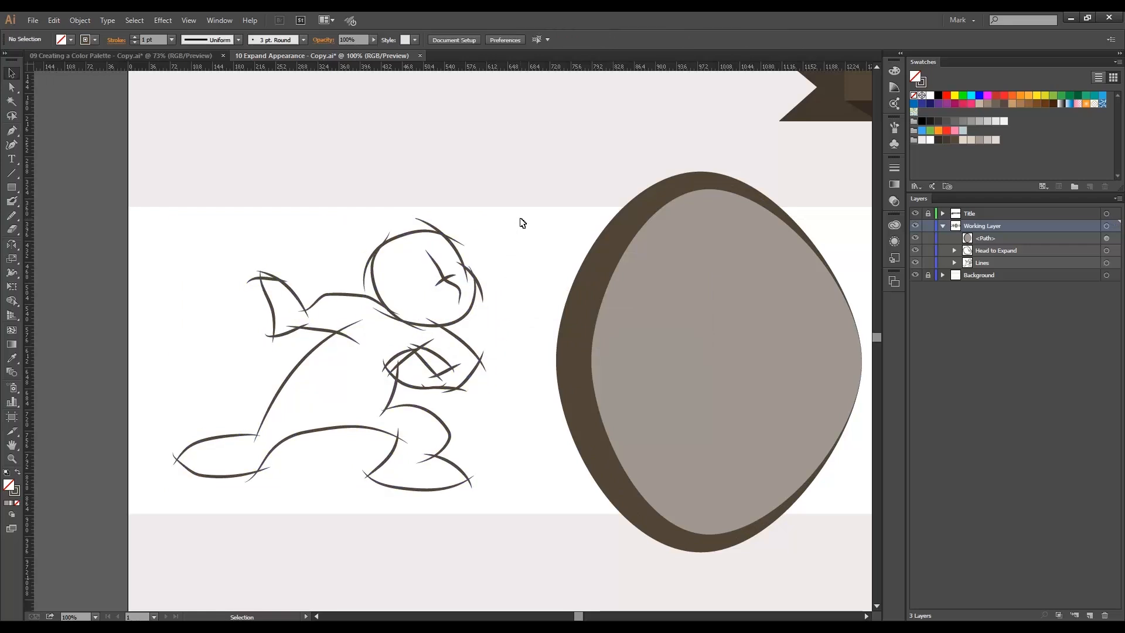
Step: Expand the appearance of all the running figure's brush lines and inspect the resulting outlines along the back line
key("a")
mouse_move(518, 209)
left_mouse_down()
mouse_move(306, 346)
mouse_move(156, 514)
left_mouse_up()
key("v")
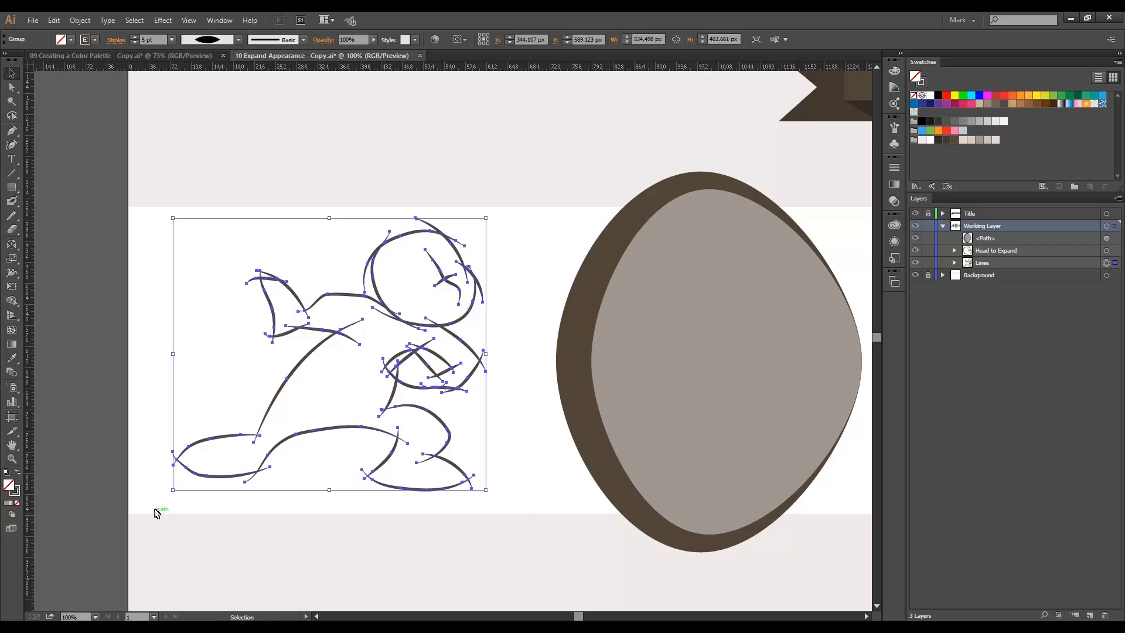
left_click(90, 22)
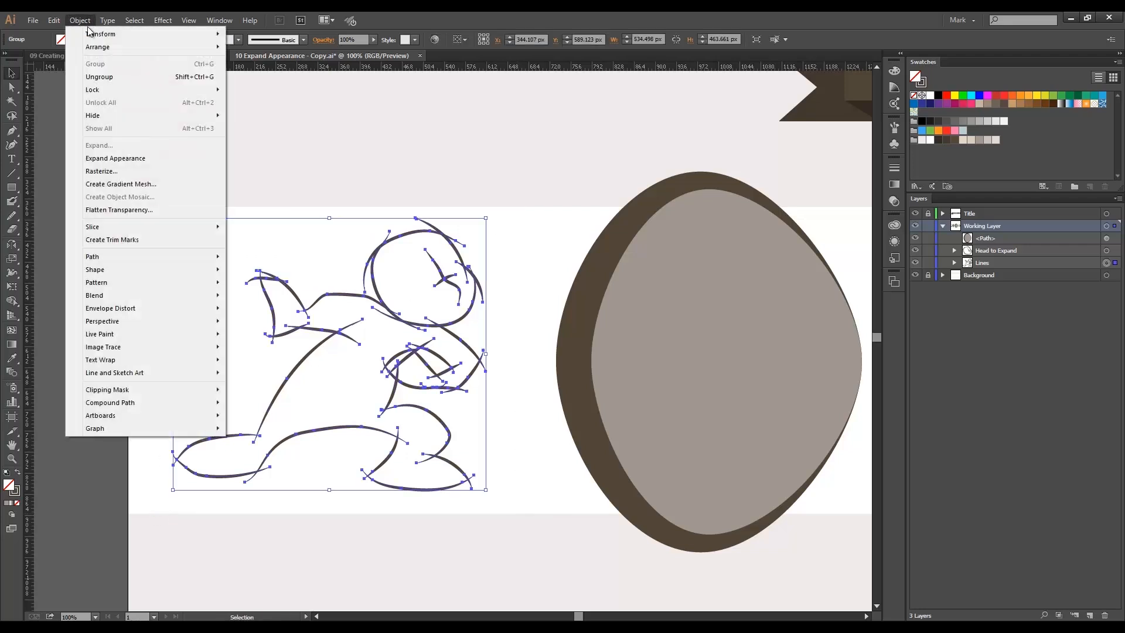
left_click(130, 160)
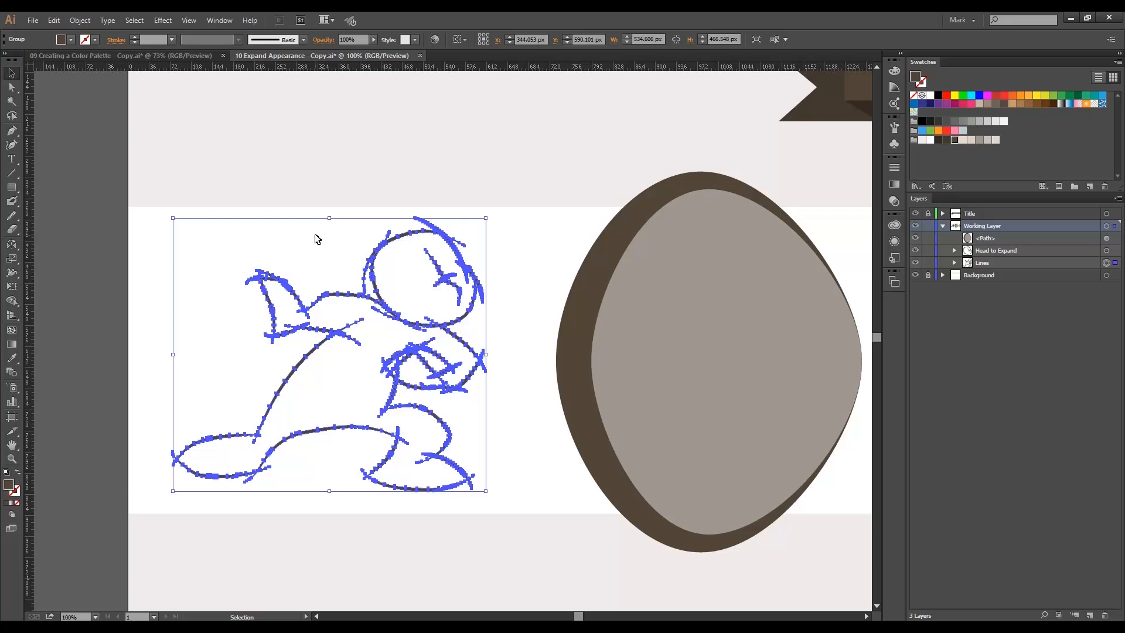
key("z")
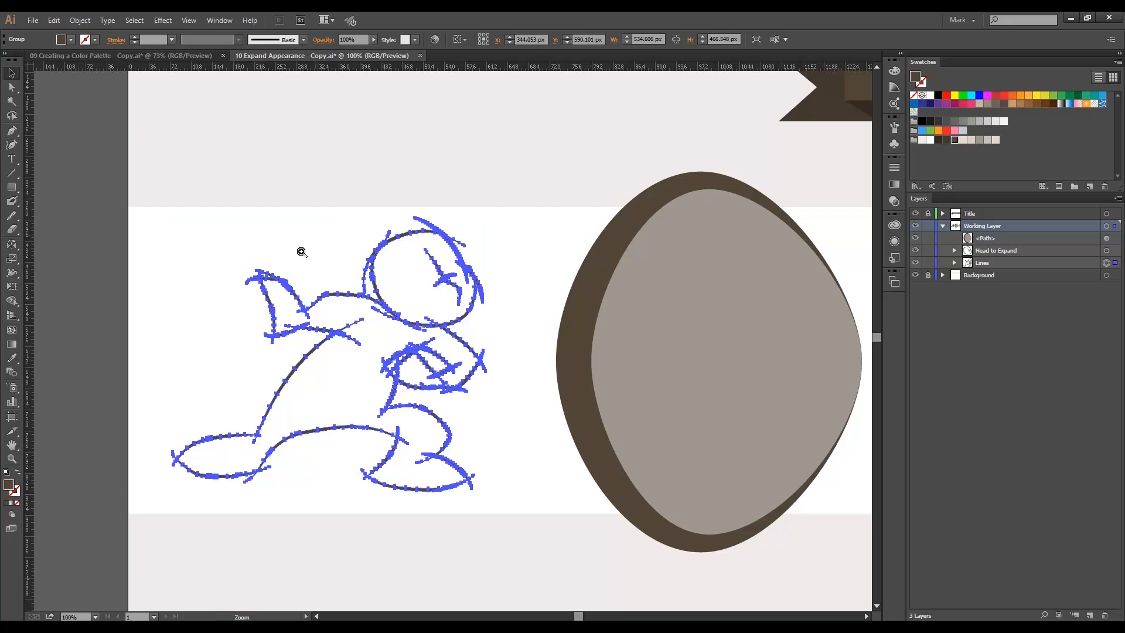
left_click_drag(300, 270, 388, 323)
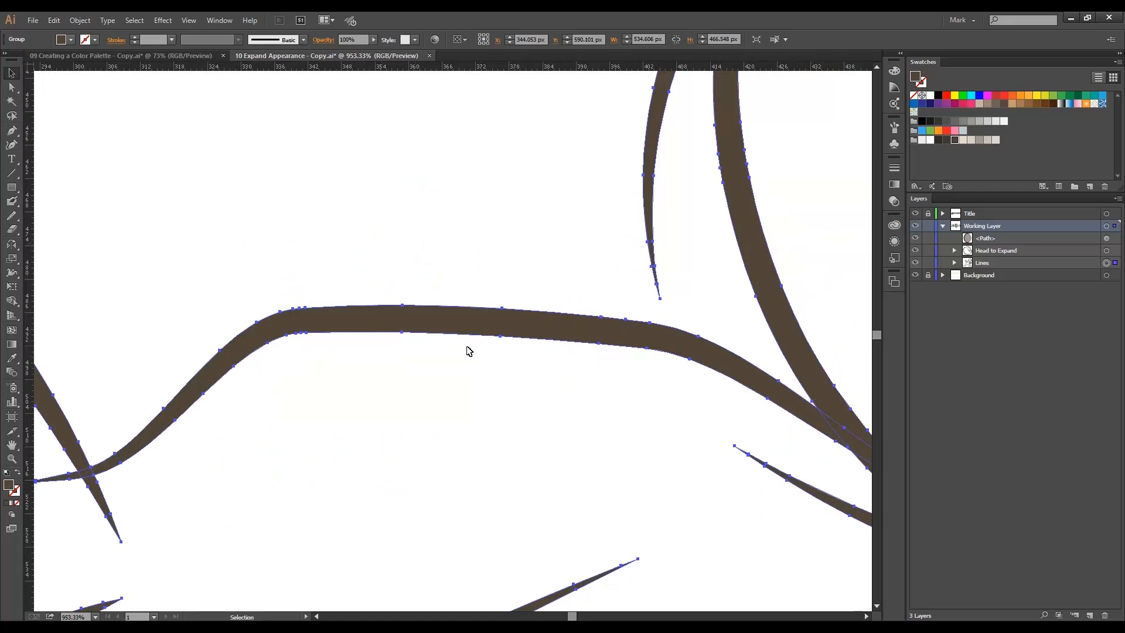
left_click(515, 348, "ctrl+alt")
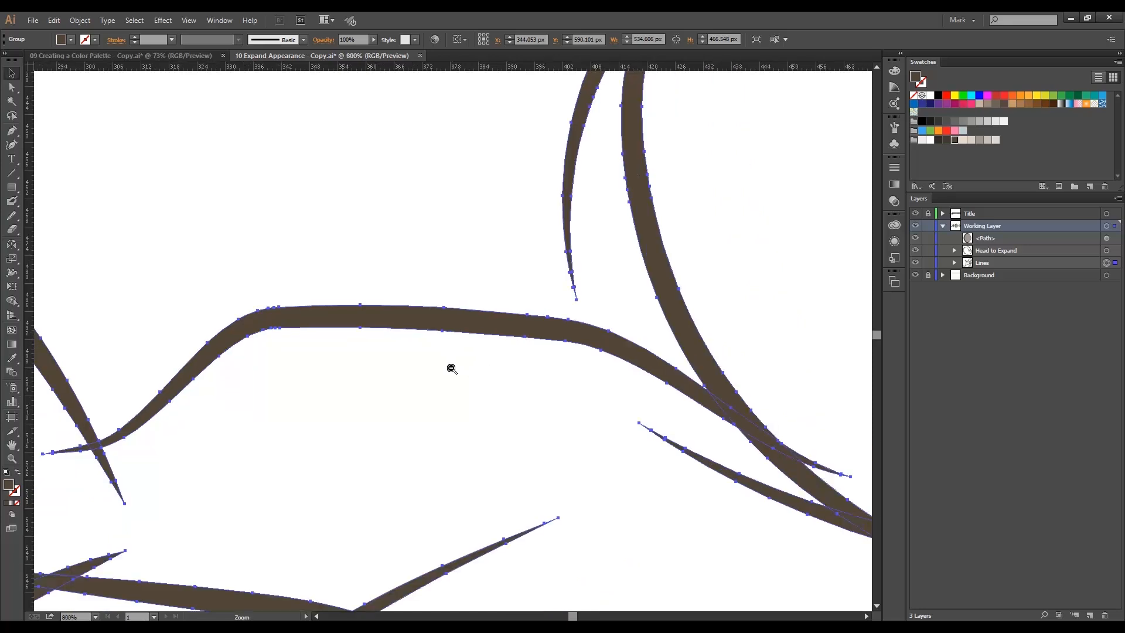
left_click(453, 368, "ctrl+alt")
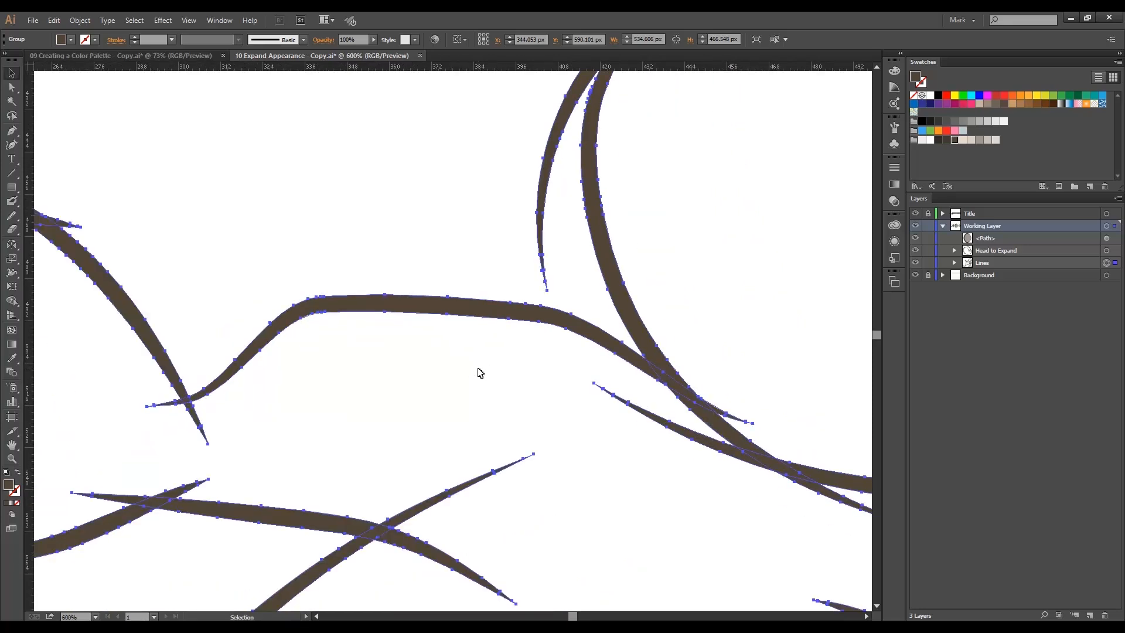
Step: Make a Live Paint group from the running figure's expanded lines
key("ctrl+0")
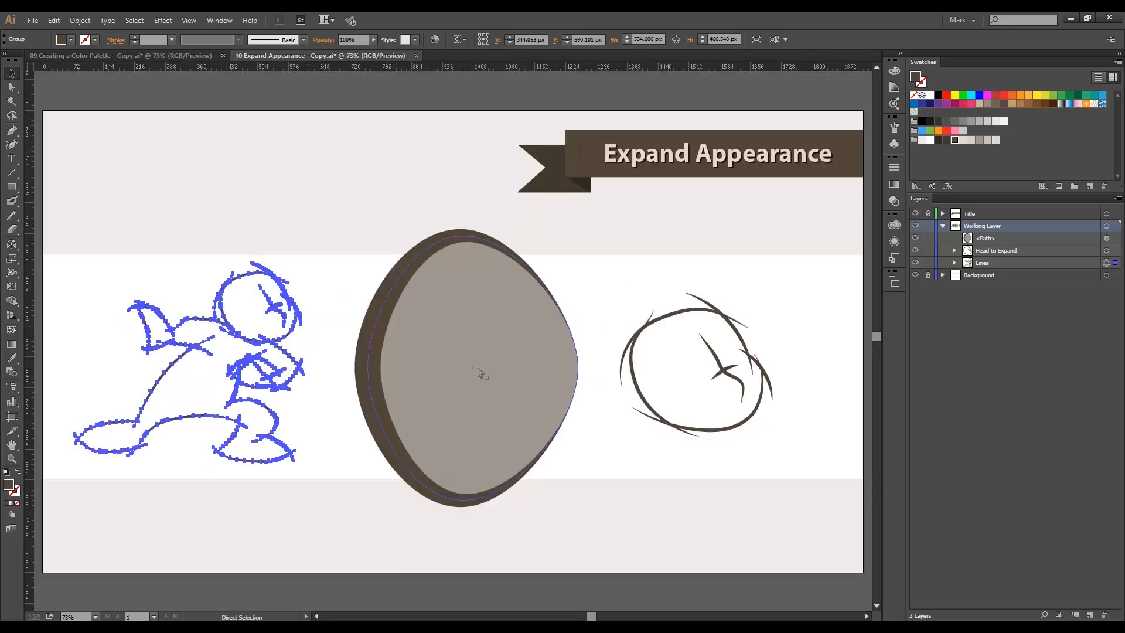
left_click(83, 21)
mouse_move(179, 333)
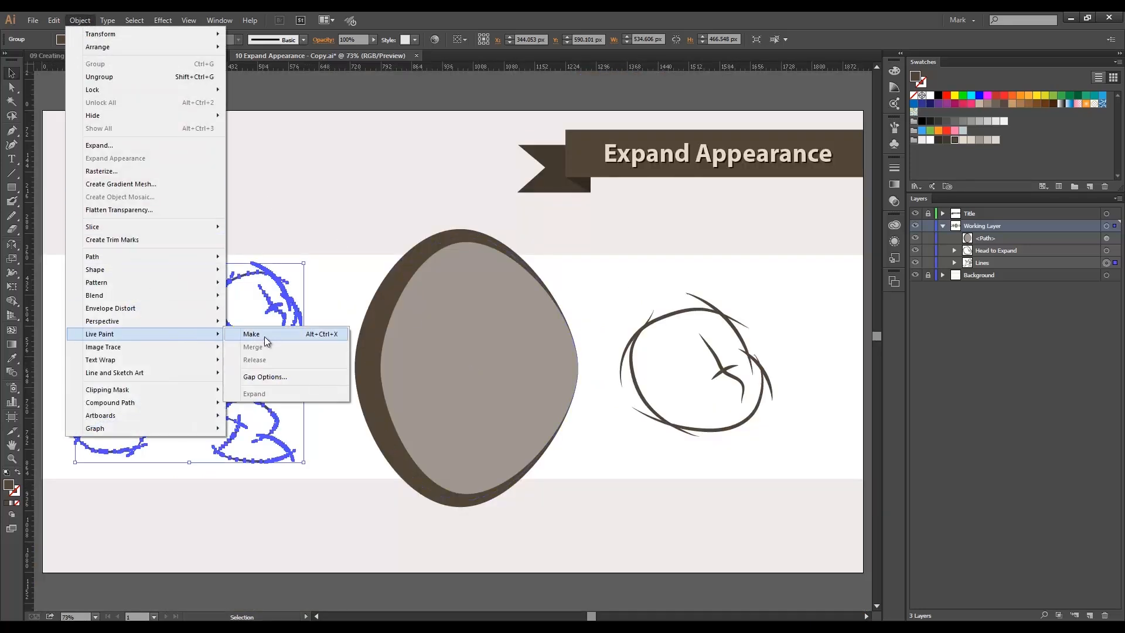
left_click(327, 333)
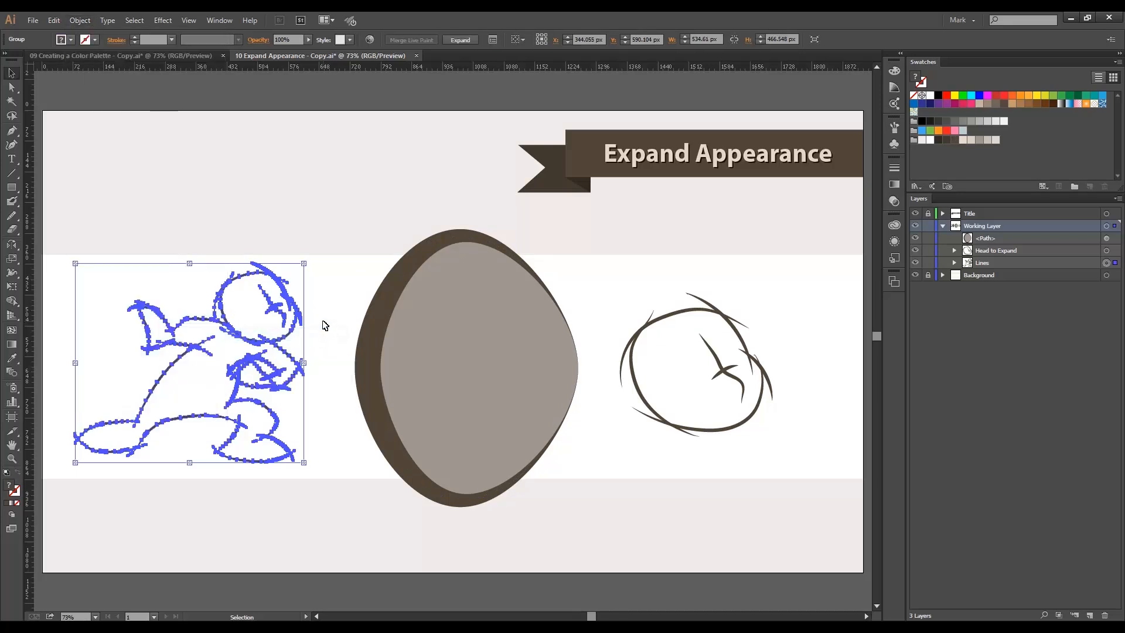
left_click(324, 324)
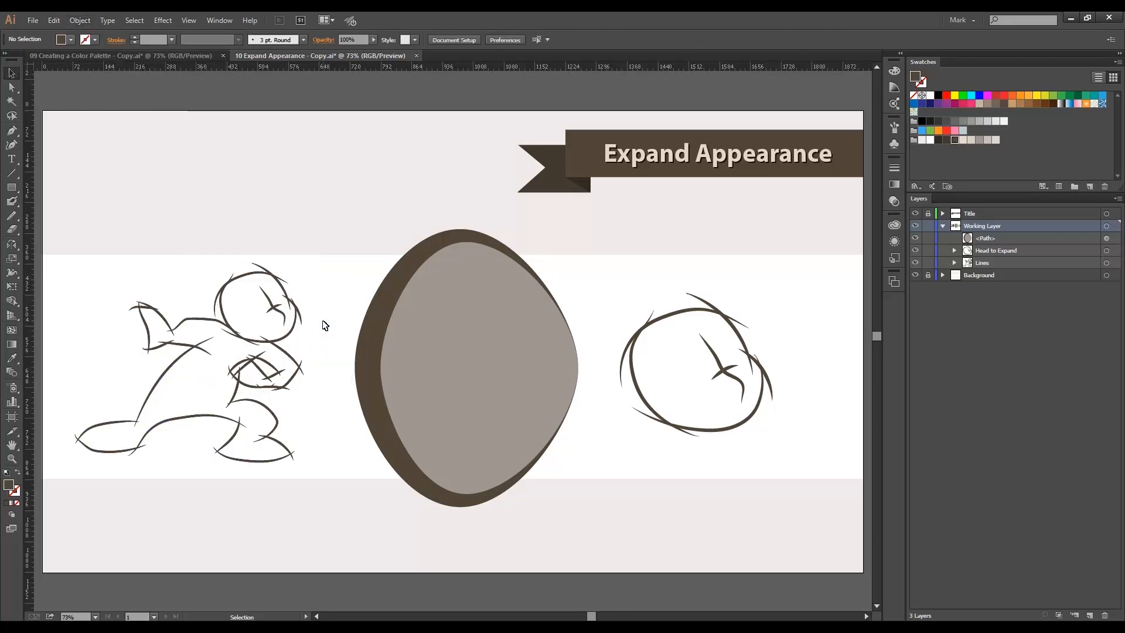
Step: Expand the appearance of the egg shape so its brush outline and grey fill become separate objects
key("a")
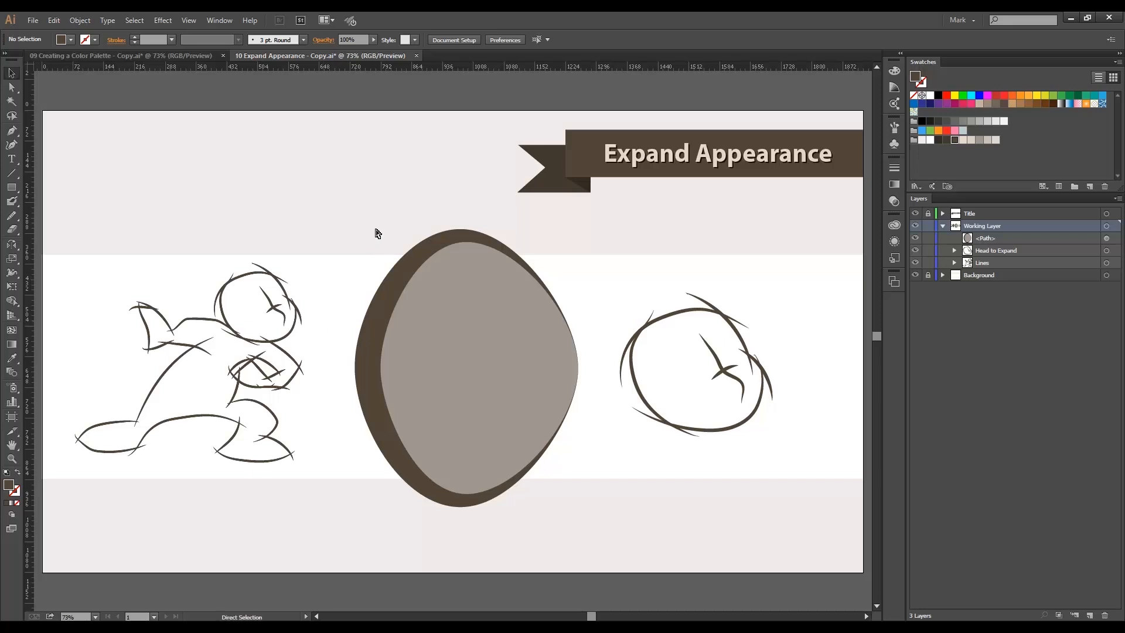
left_click_drag(342, 209, 586, 525)
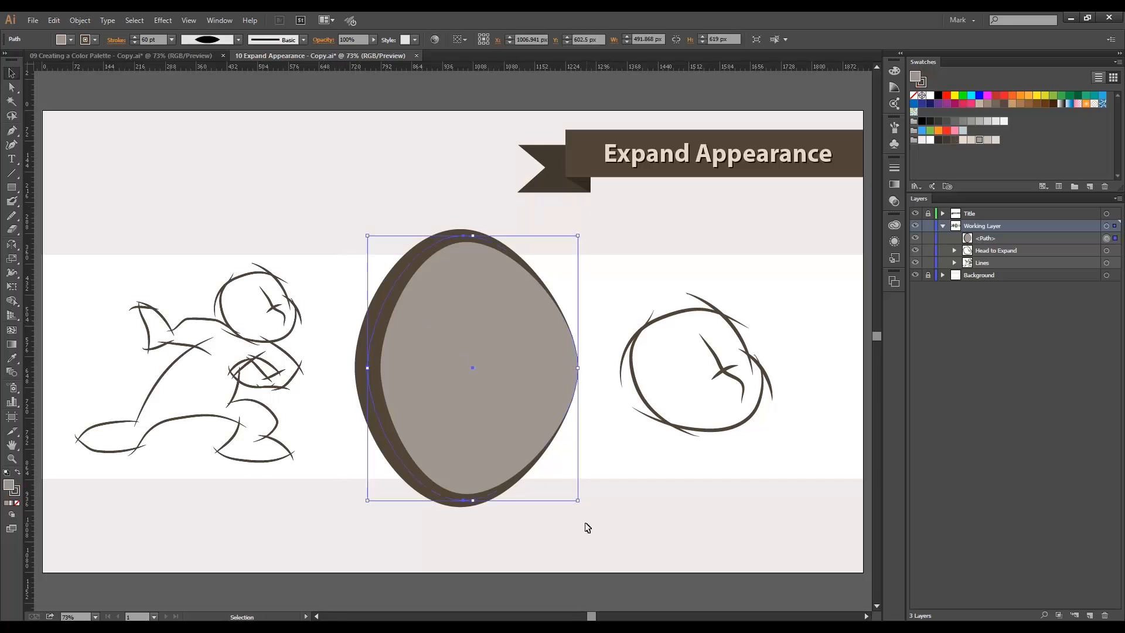
left_click(82, 21)
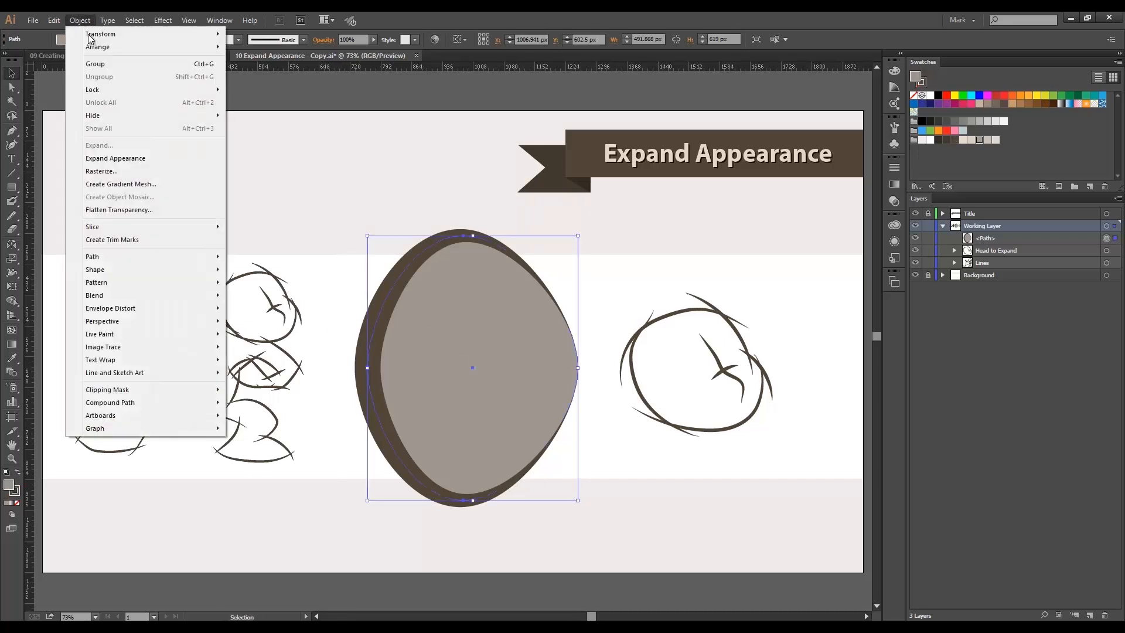
left_click(150, 158)
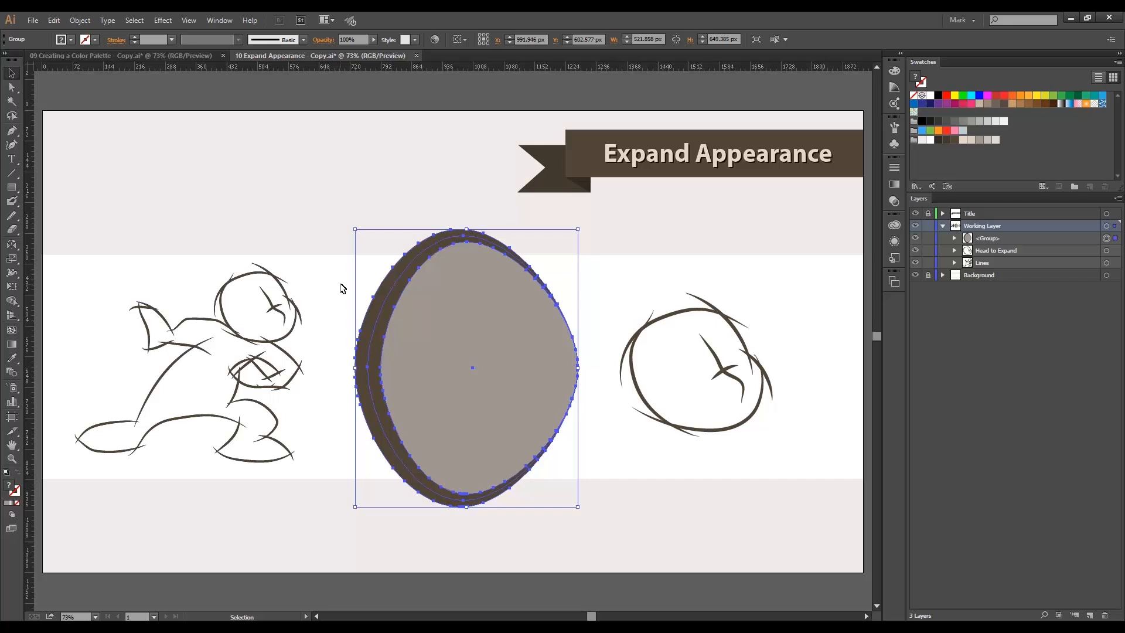
left_click(344, 286)
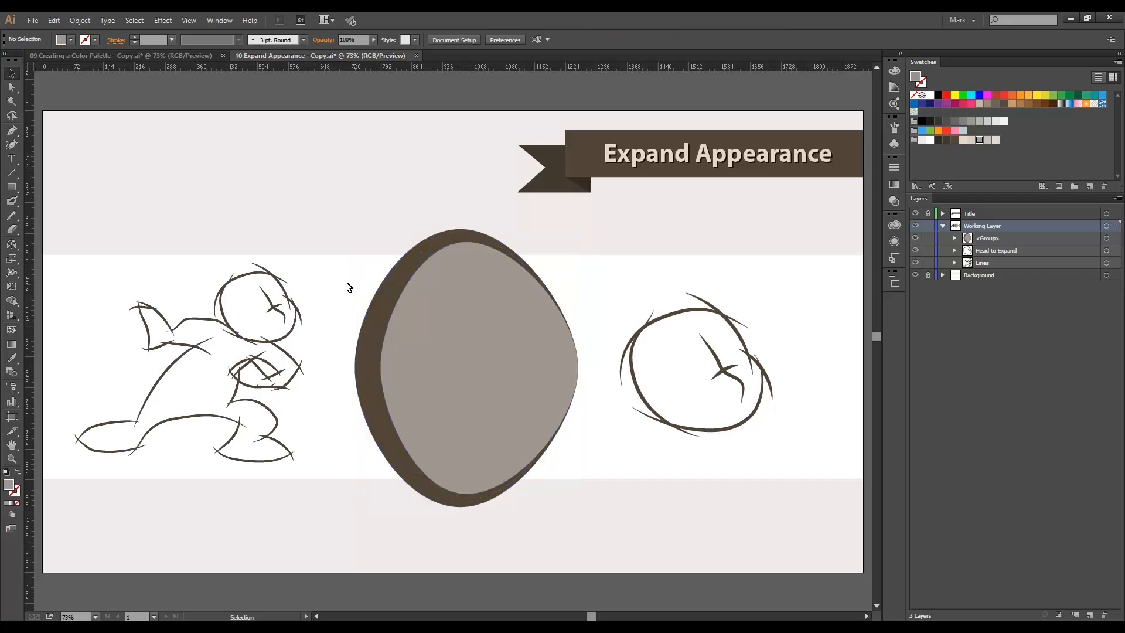
Step: Move the whole expanded egg group up and left, and return it close to its original place
left_click_drag(389, 278, 342, 236)
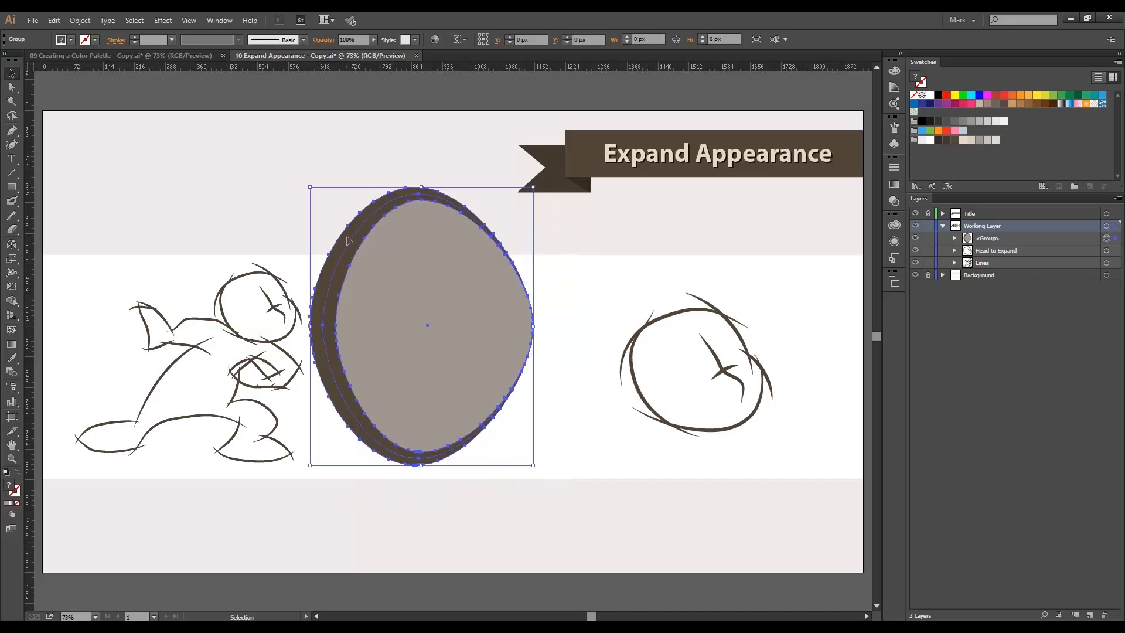
left_click_drag(511, 339, 553, 376)
left_click(563, 286)
left_click(491, 285)
key("ctrl+shift+a")
Step: Separate the egg's dark outline from its grey fill by moving the outline alone up and left
left_click(404, 269)
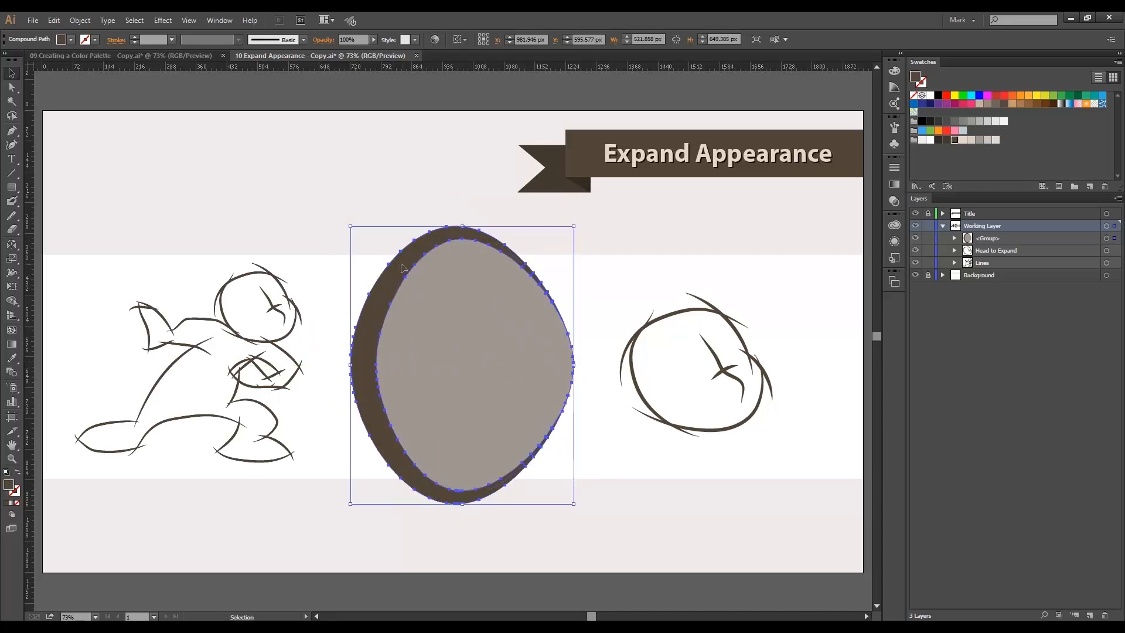
left_click_drag(398, 264, 369, 236)
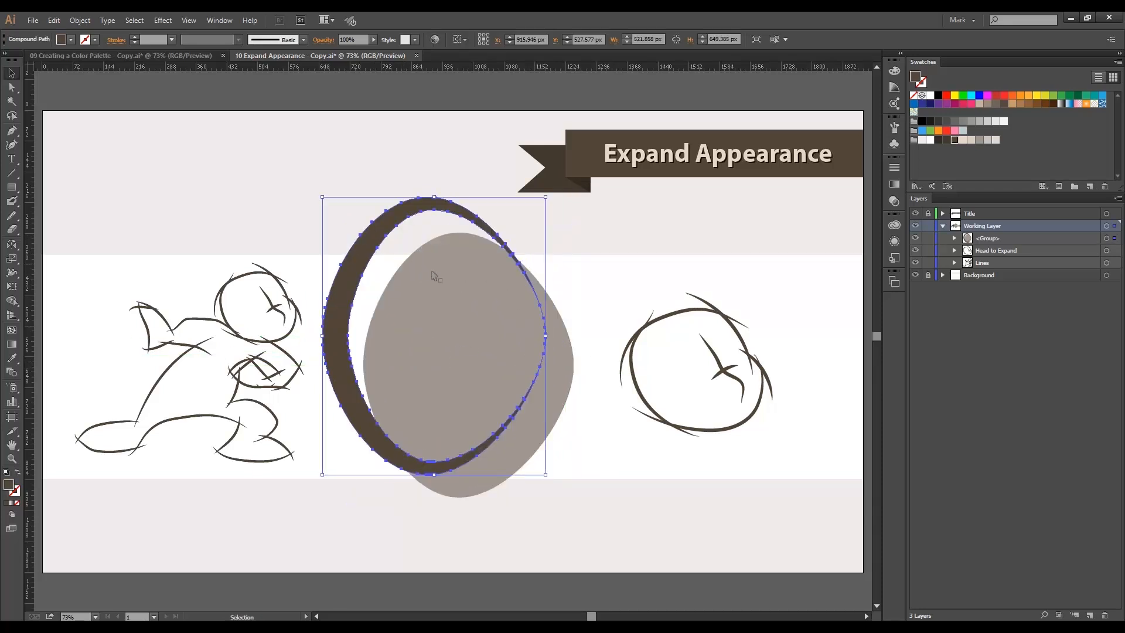
key("ctrl+shift+a")
key("a")
left_click(501, 314)
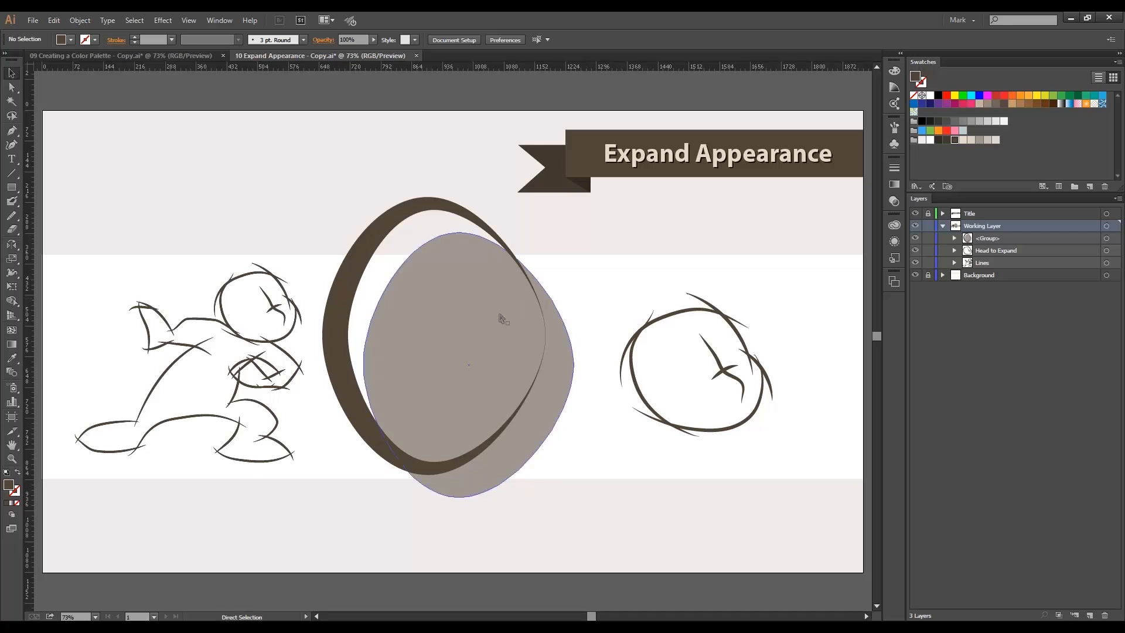
Step: Move the egg's grey fill further down and right, away from its dark outline
key("v")
left_click_drag(500, 329, 516, 350)
left_click(601, 285)
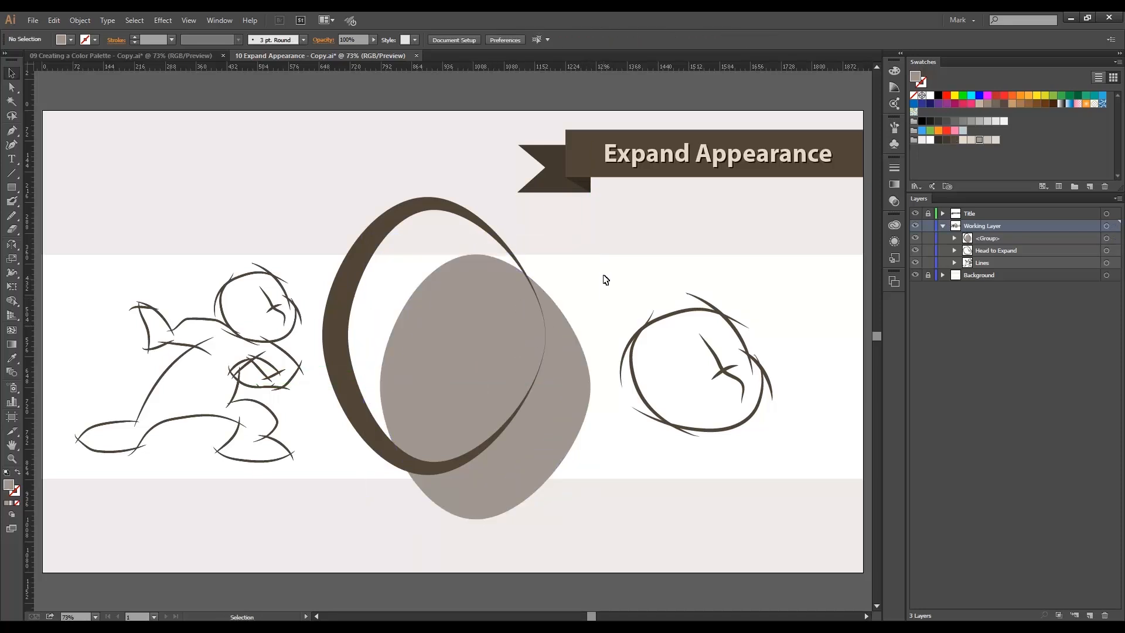
Step: Expand the appearance of the round head sketch so its brush strokes become editable outline shapes
key("a")
mouse_move(605, 272)
left_mouse_down()
mouse_move(664, 312)
mouse_move(798, 461)
left_mouse_up()
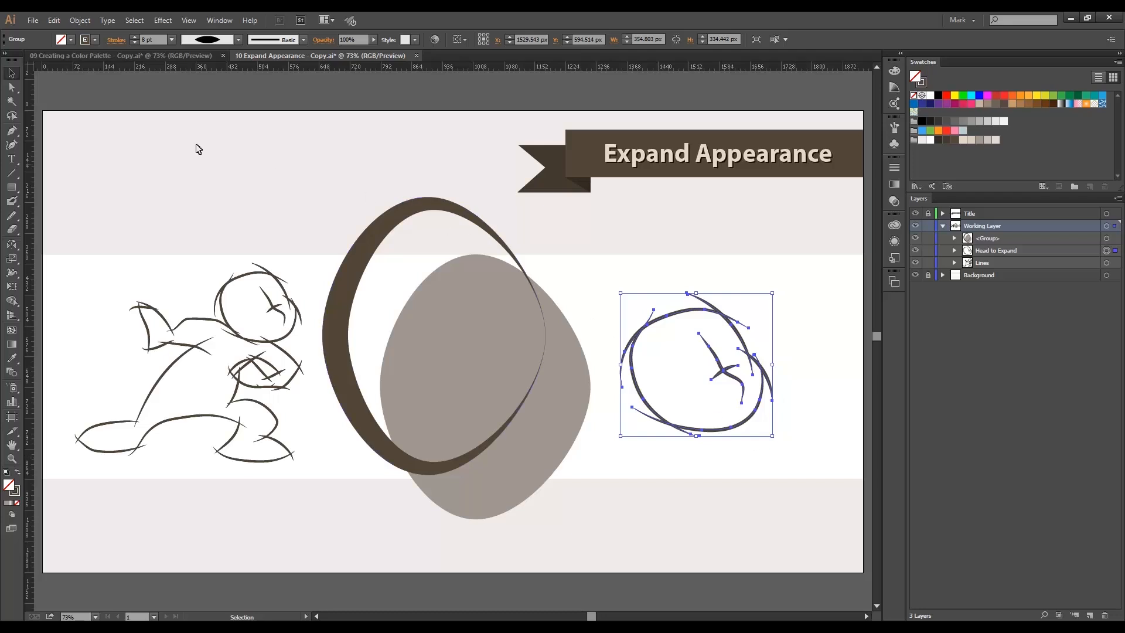
left_click(80, 20)
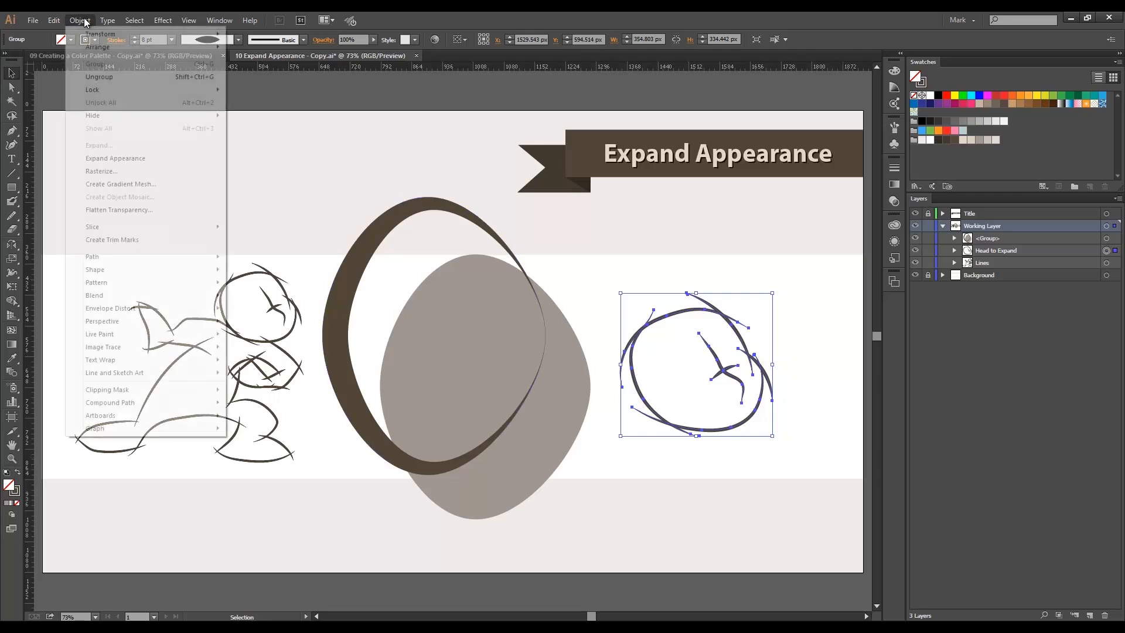
left_click(134, 160)
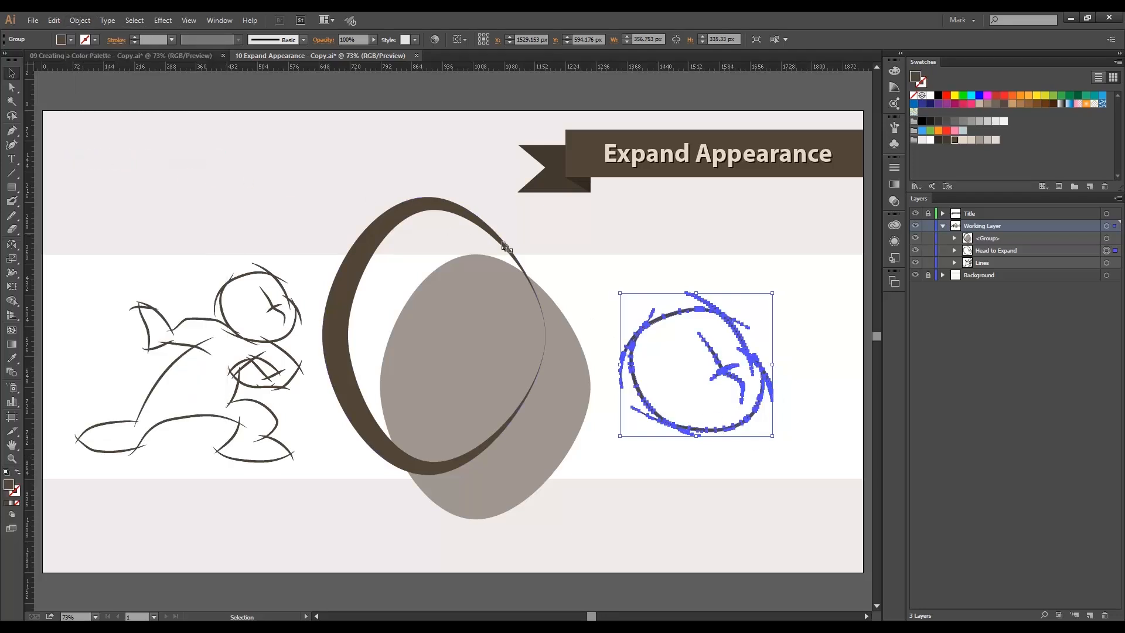
left_click(590, 278)
Step: Get a close view of the expanded head's anchor points and activate the Smooth tool
key("z")
left_click_drag(591, 266, 796, 435)
left_click_drag(803, 461, 801, 462)
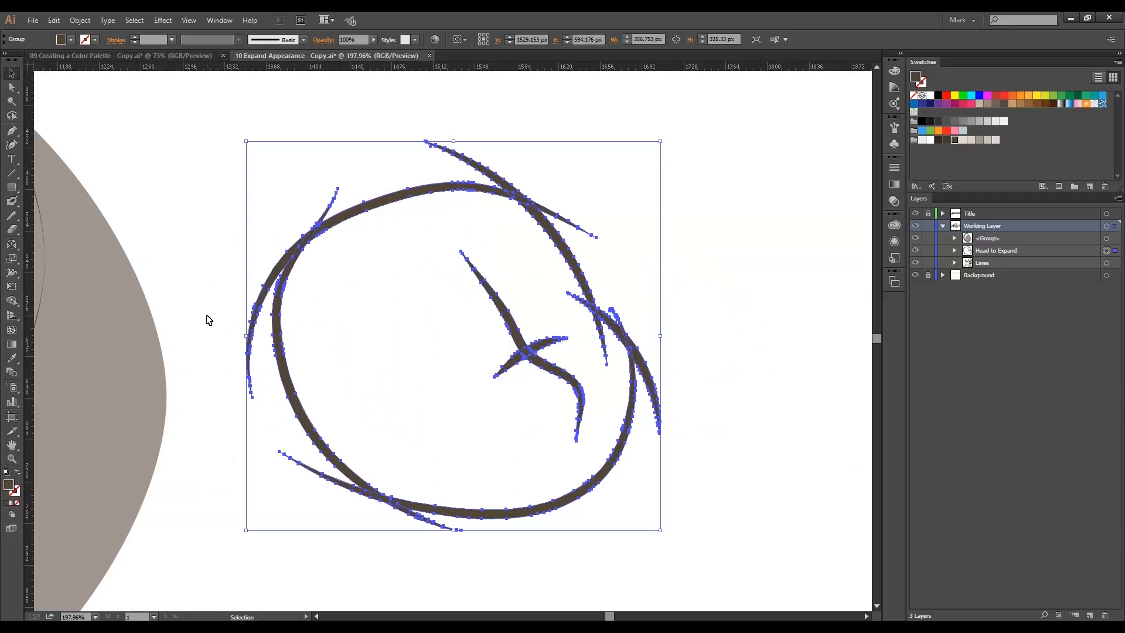
left_click(8, 218)
left_click(8, 218)
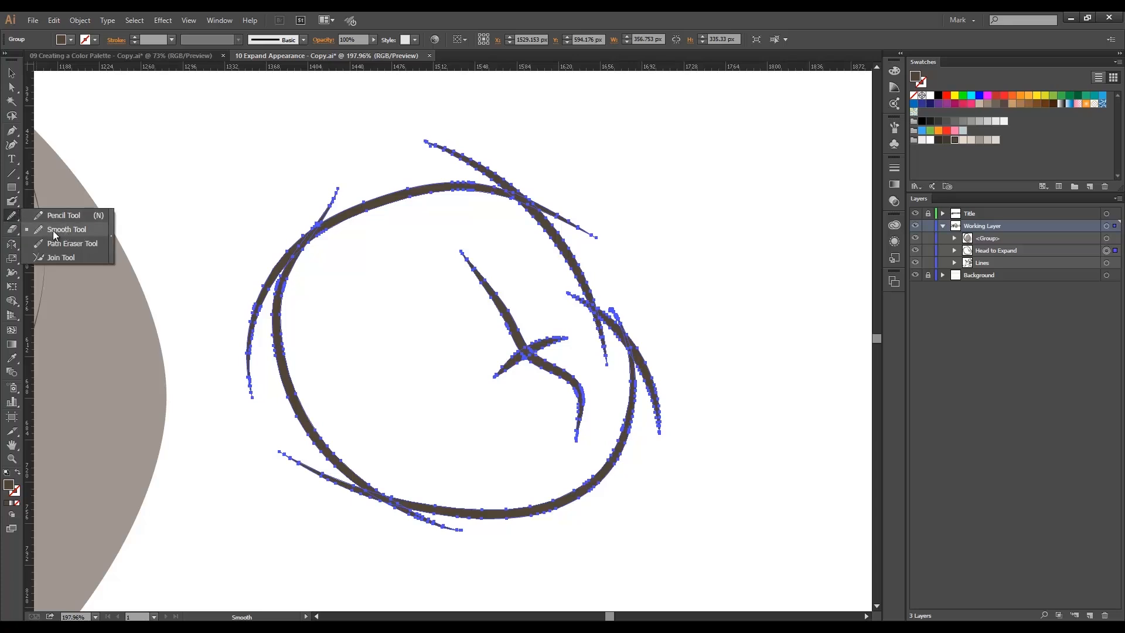
left_click(53, 229)
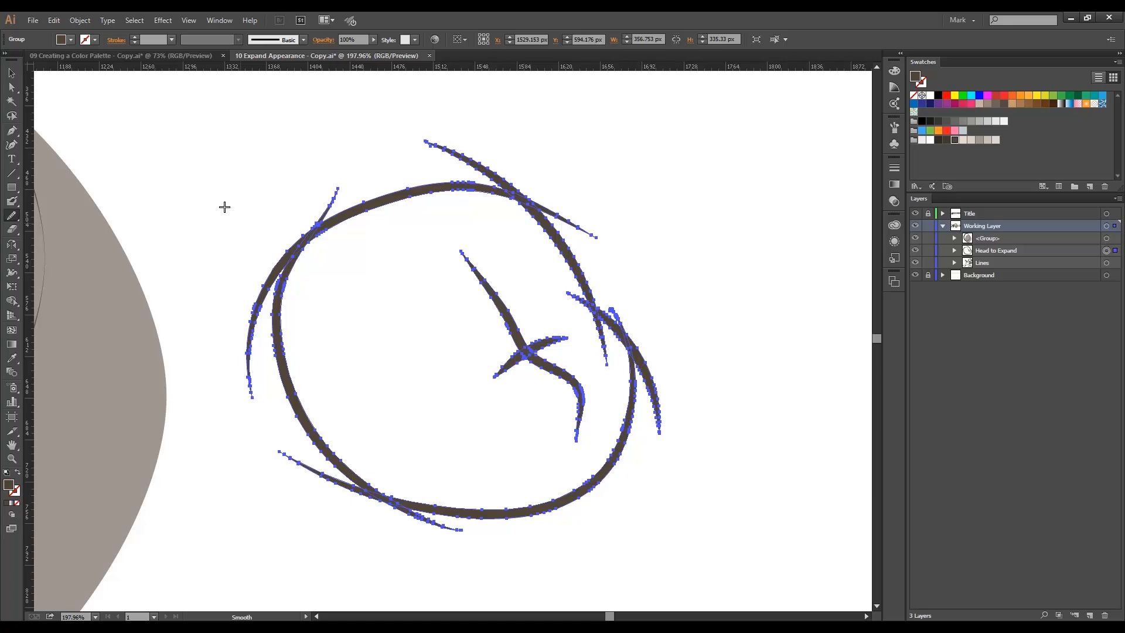
Step: Simplify the expanded head's paths with 50% curve precision and a 0° angle threshold
left_click(80, 20)
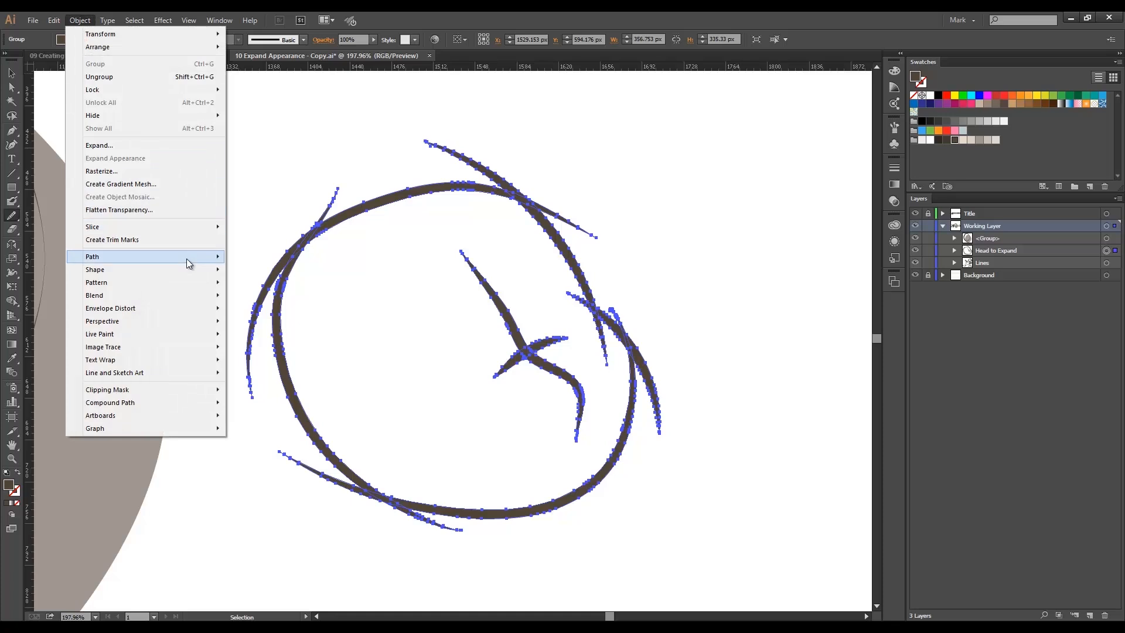
mouse_move(191, 258)
left_click(257, 317)
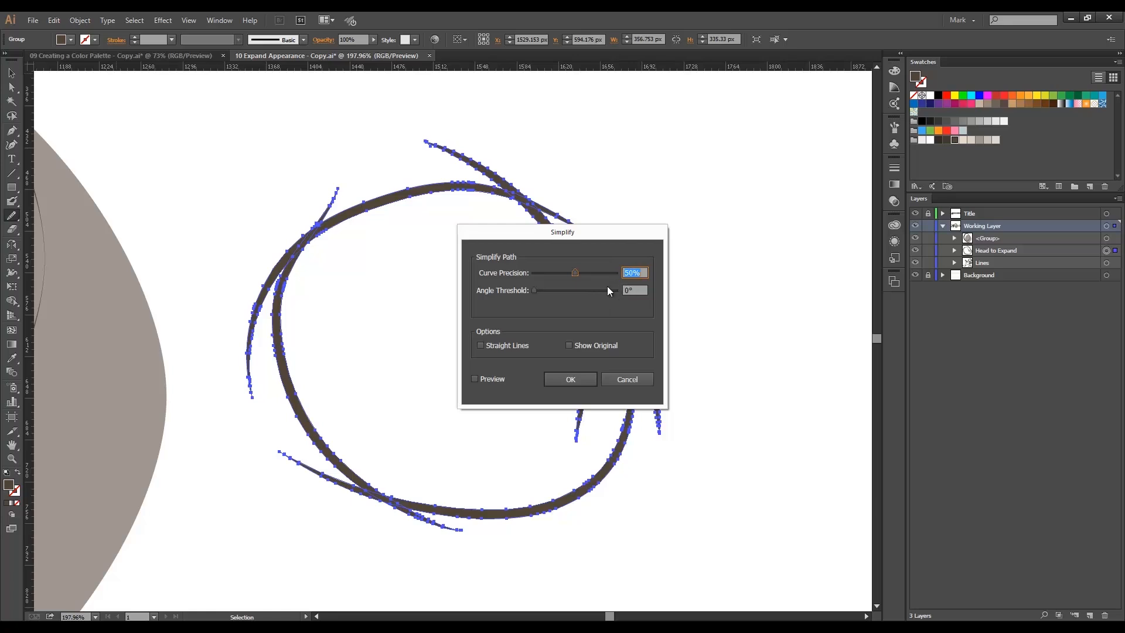
left_click(560, 379)
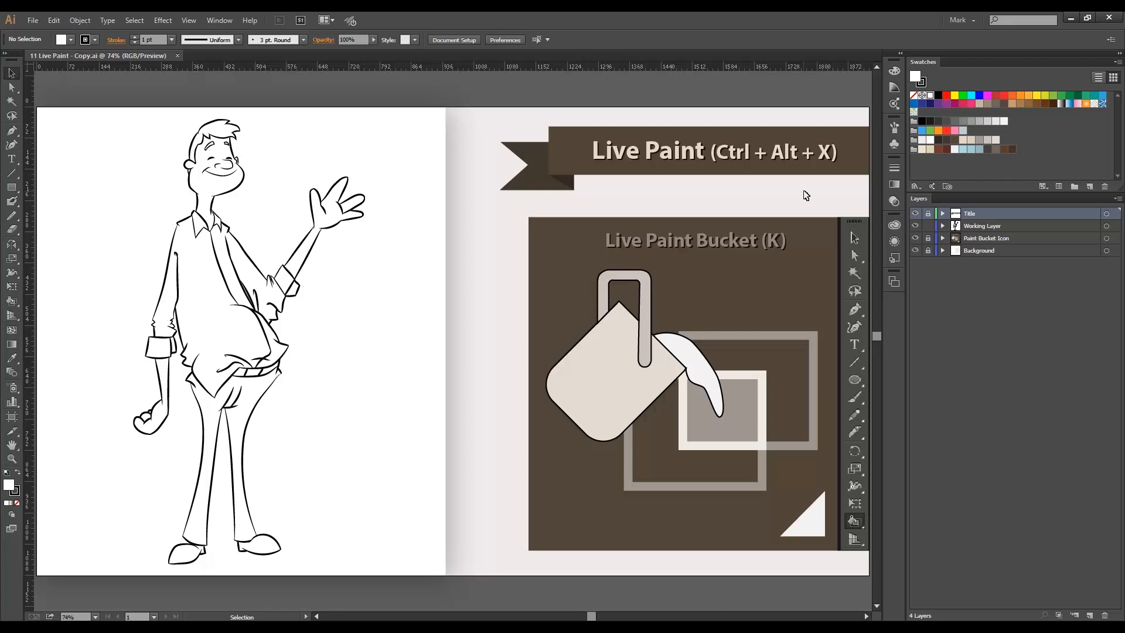
Step: In the 11 Live Paint document, make a Live Paint group from the waving man's line art on the Working Layer
left_click(971, 227)
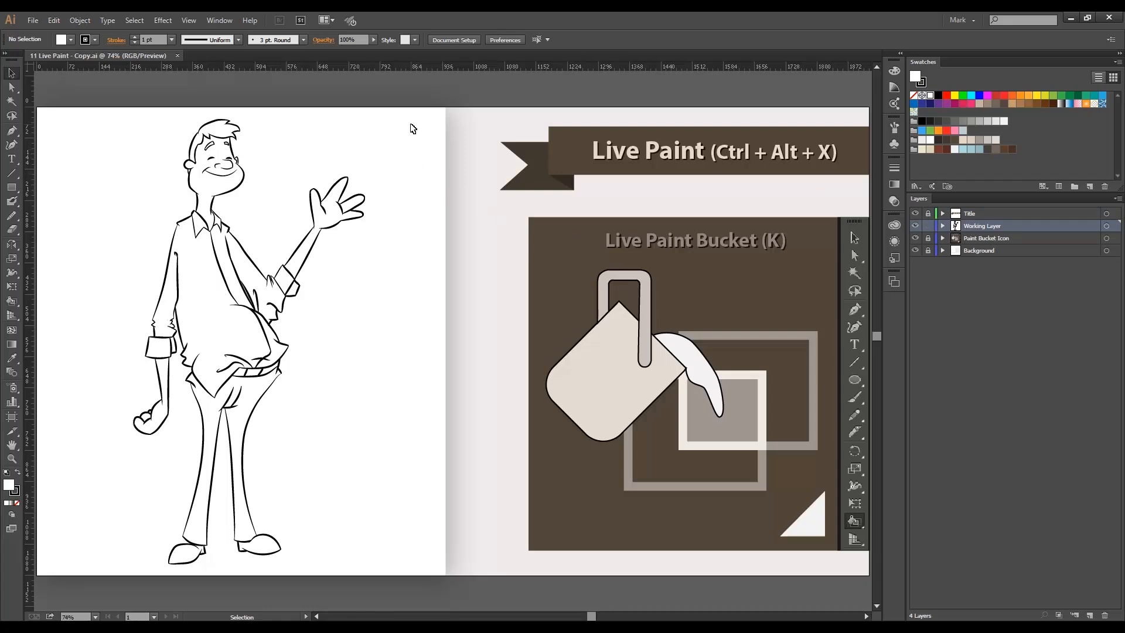
key("a")
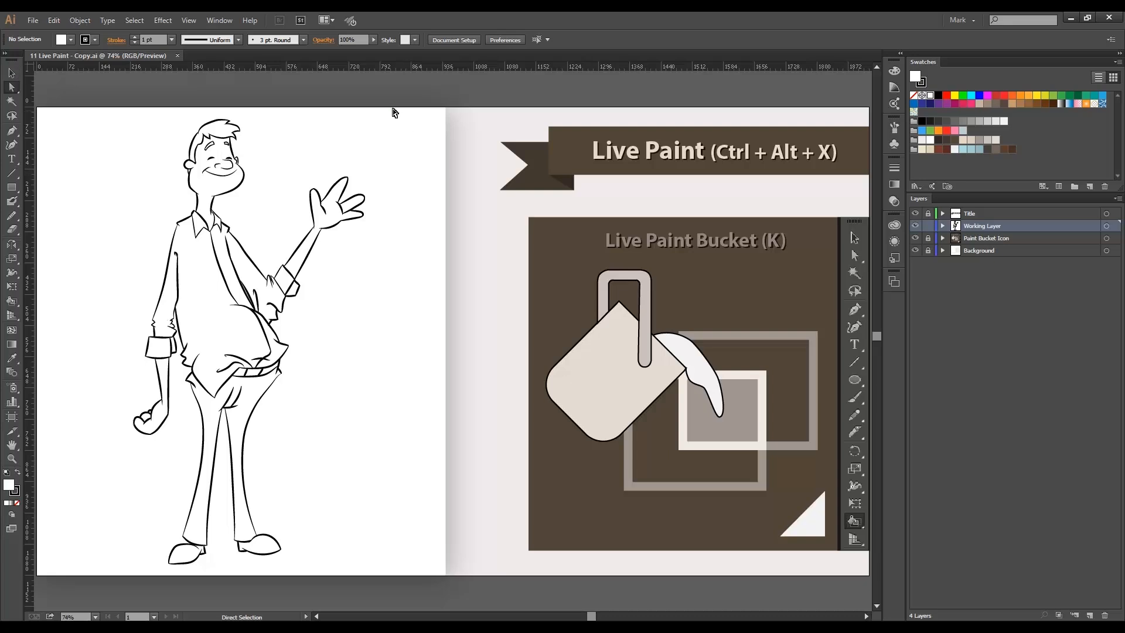
left_click_drag(393, 113, 106, 567)
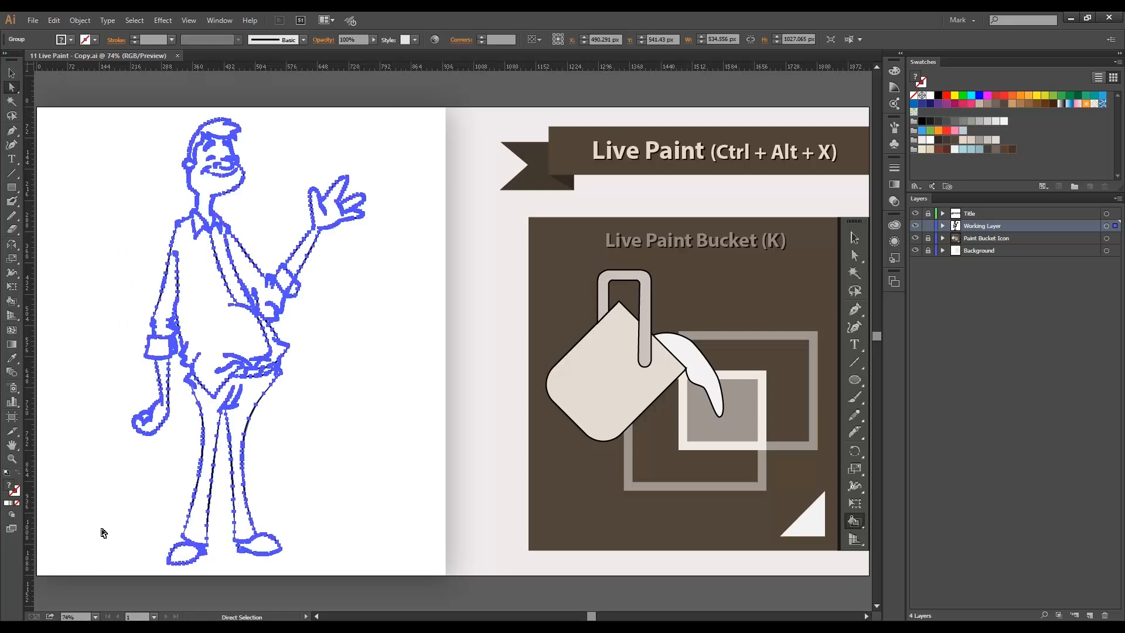
left_click(79, 20)
mouse_move(184, 339)
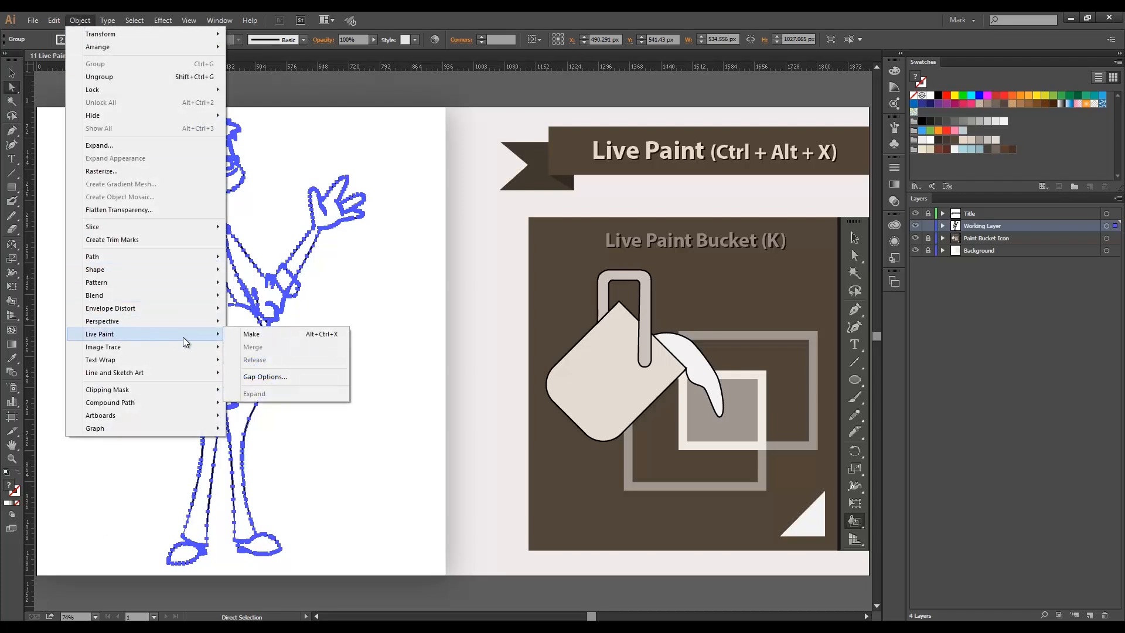
left_click(250, 334)
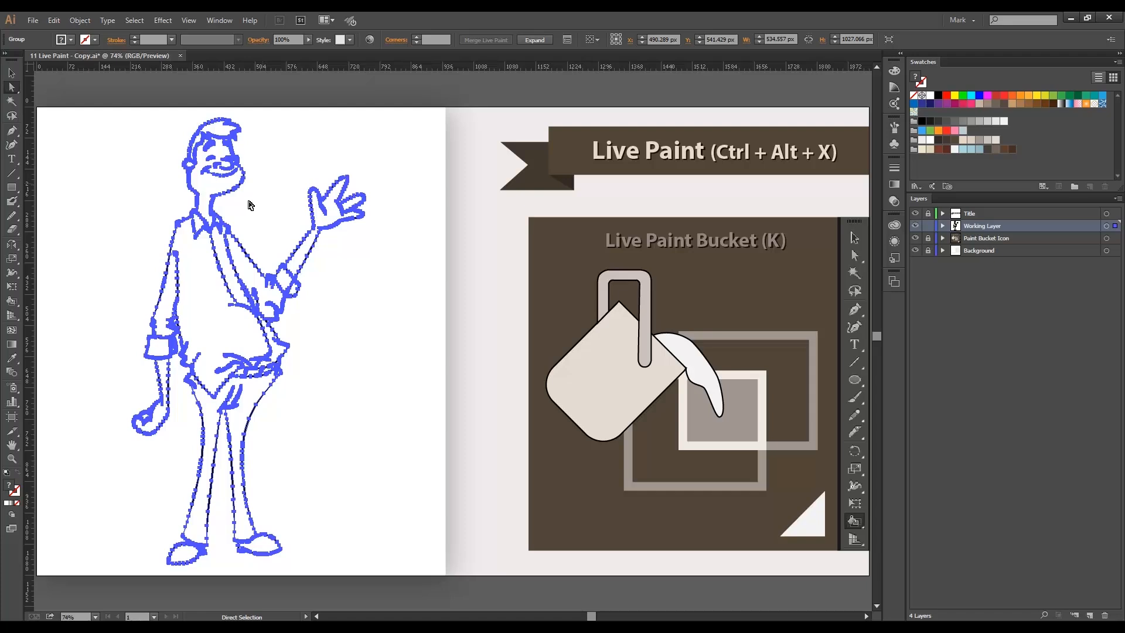
Step: Activate the Live Paint Bucket tool and deselect the waving man
left_click(12, 302)
left_click(13, 308)
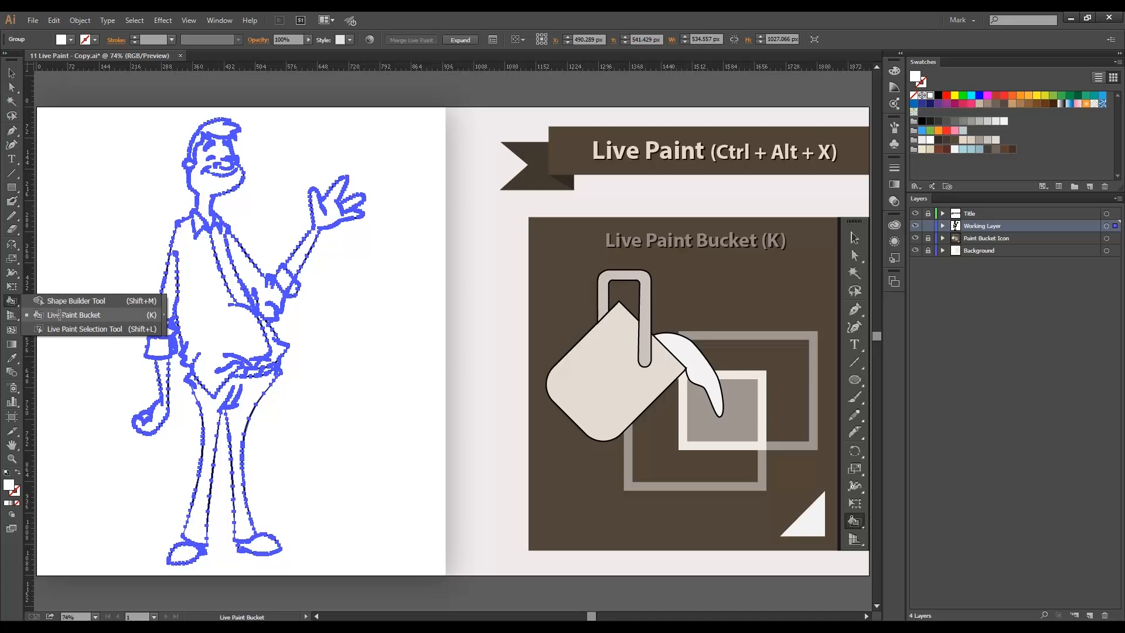
left_click(57, 319)
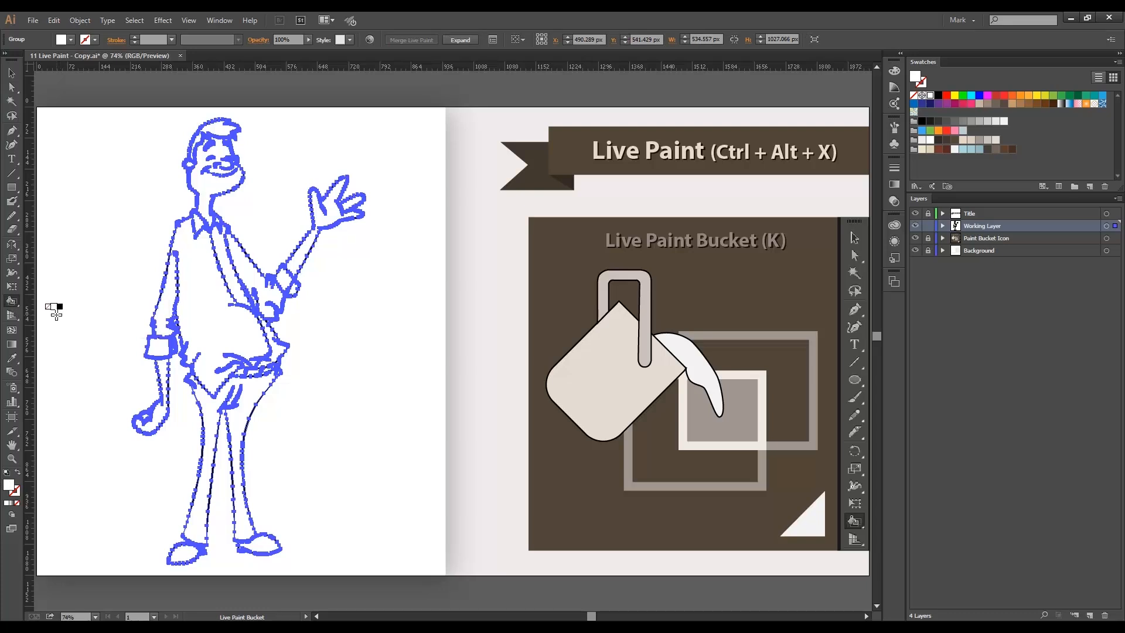
left_click(56, 314, "ctrl")
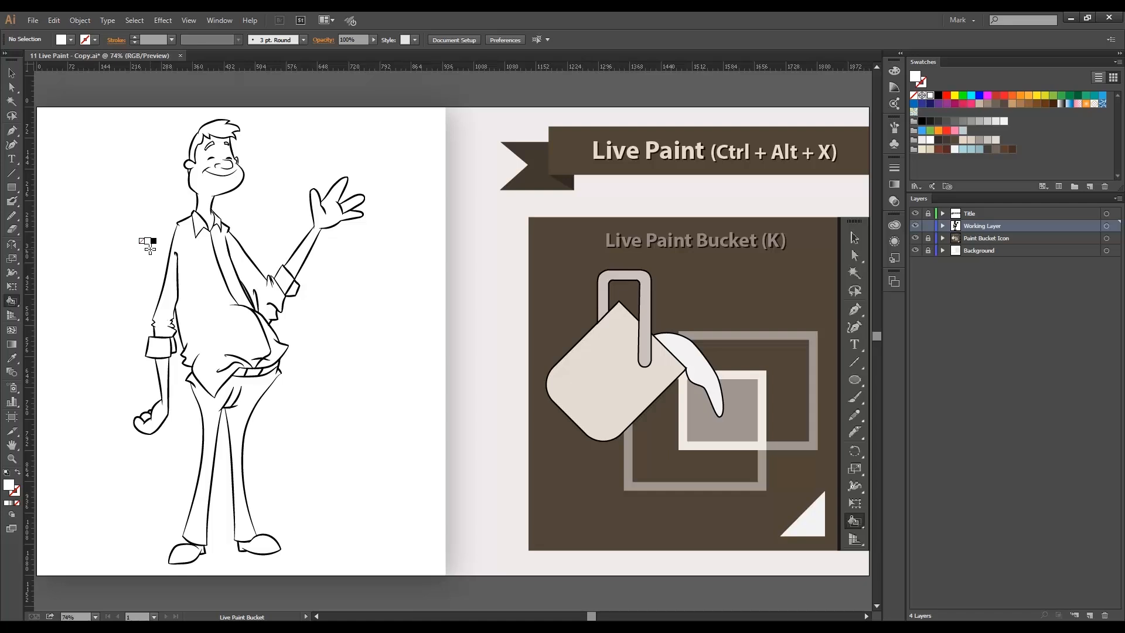
Step: Select all of the waving man's line art, make it a Live Paint group and deselect it, ready for the Live Paint Bucket
key("ctrl+a")
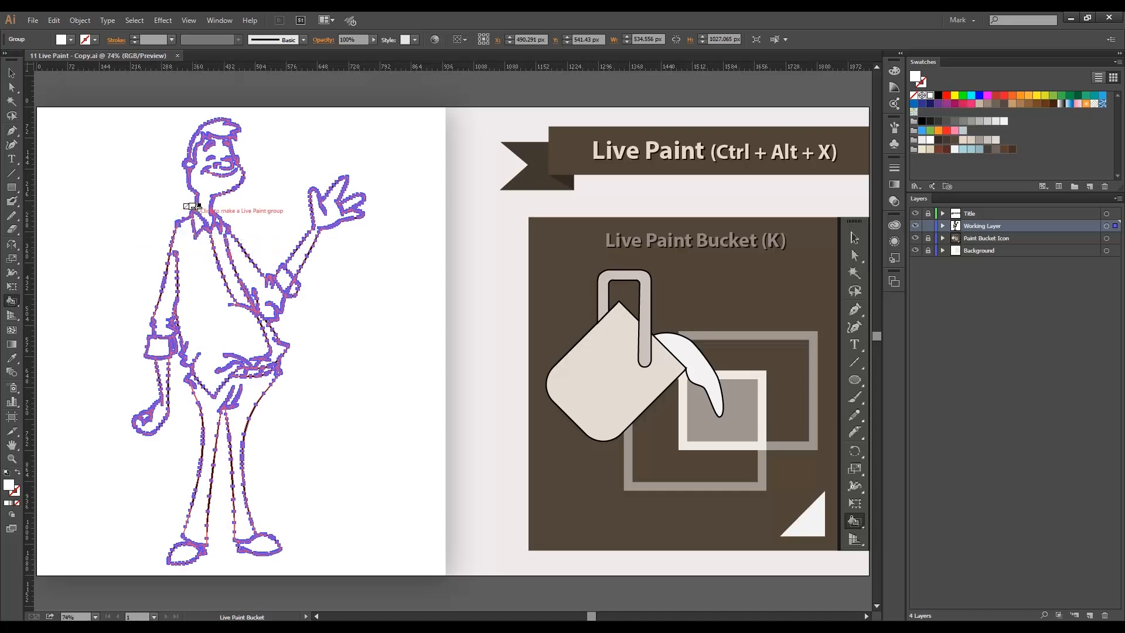
left_click(197, 185)
key("a")
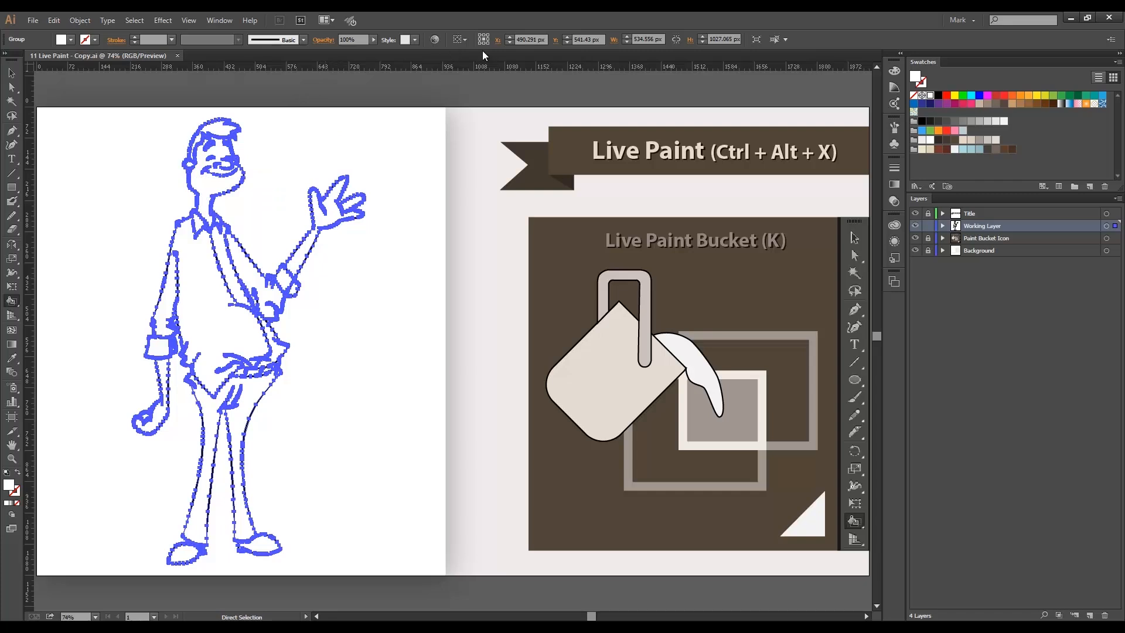
key("k")
left_click(80, 20)
mouse_move(125, 337)
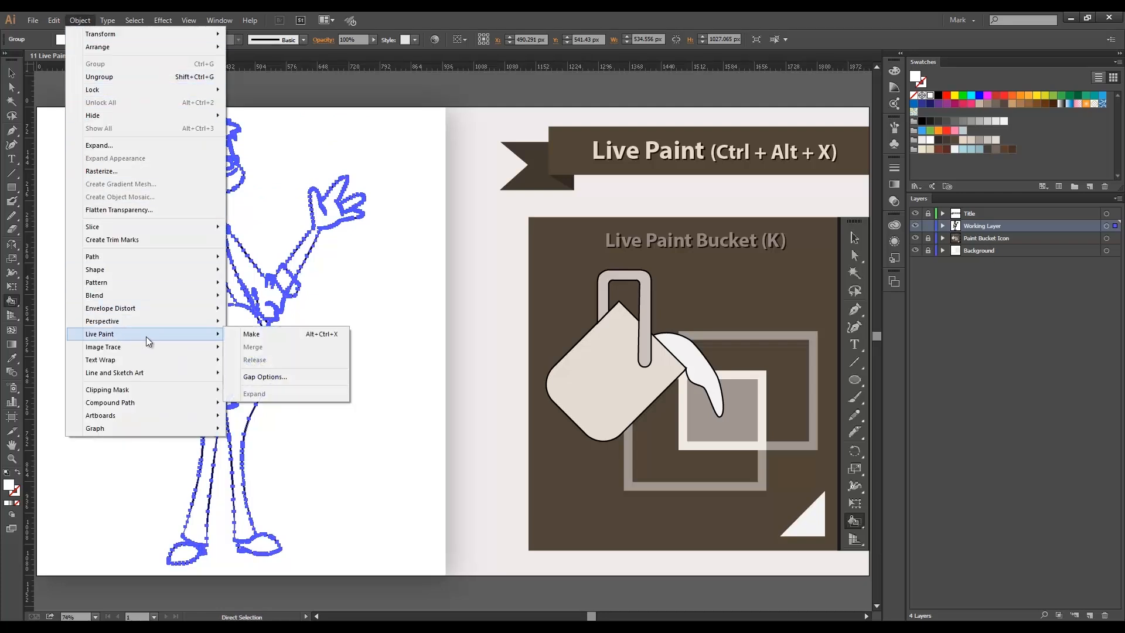
left_click(235, 335)
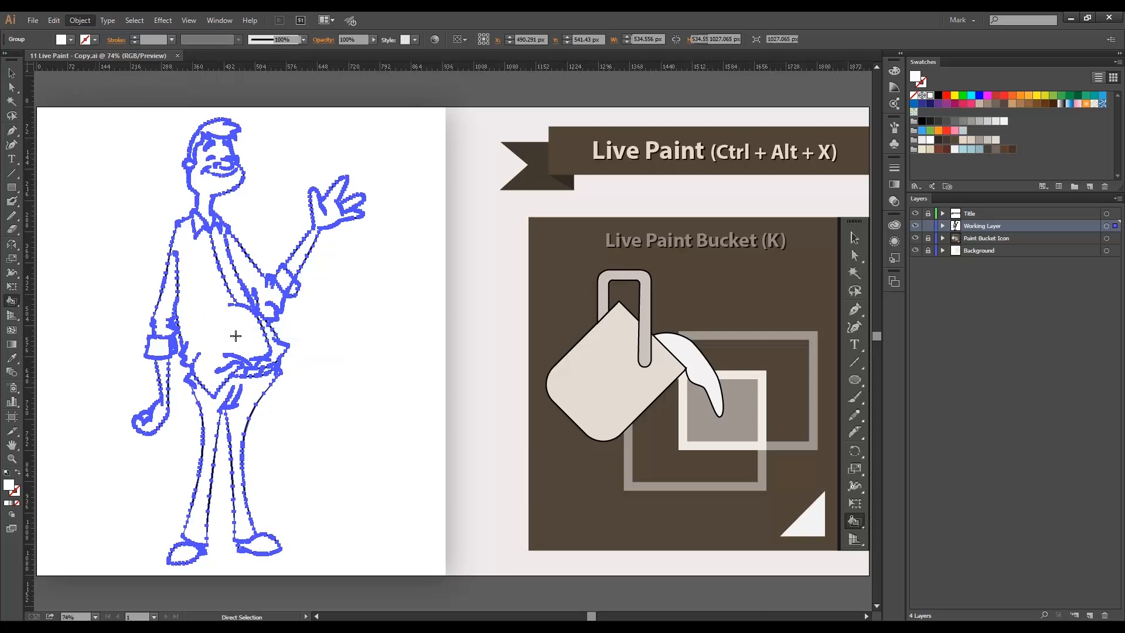
left_click(125, 263, "ctrl")
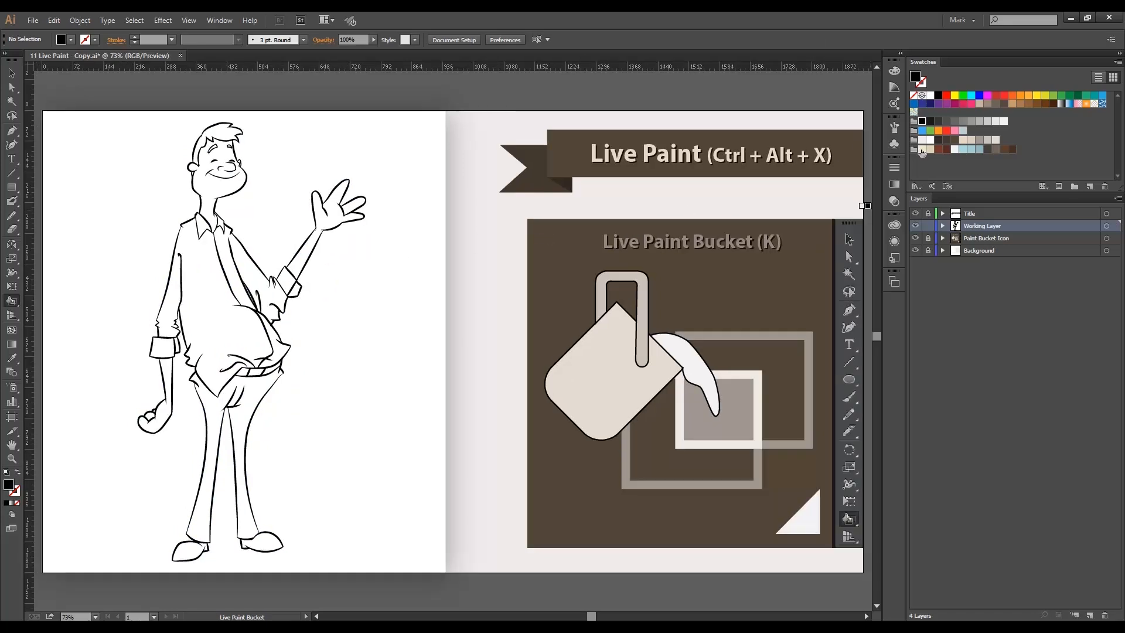
Step: Fill the man's face, neck, ears, forearms and hands with the light cream skin swatch
left_click(922, 149)
left_click(217, 189)
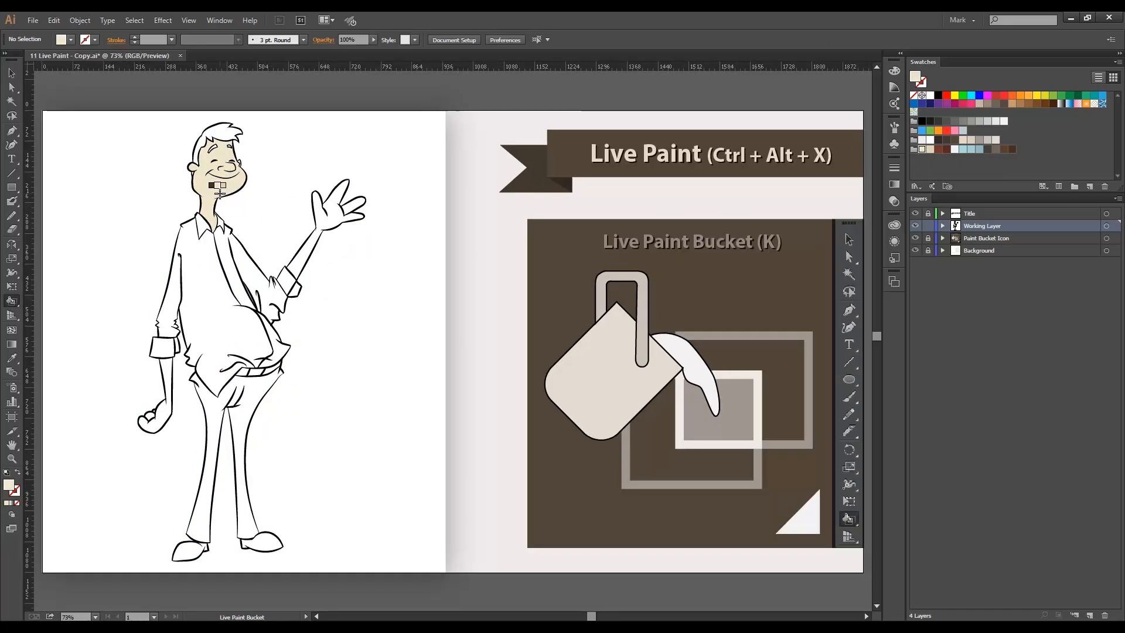
left_click_drag(179, 150, 275, 197)
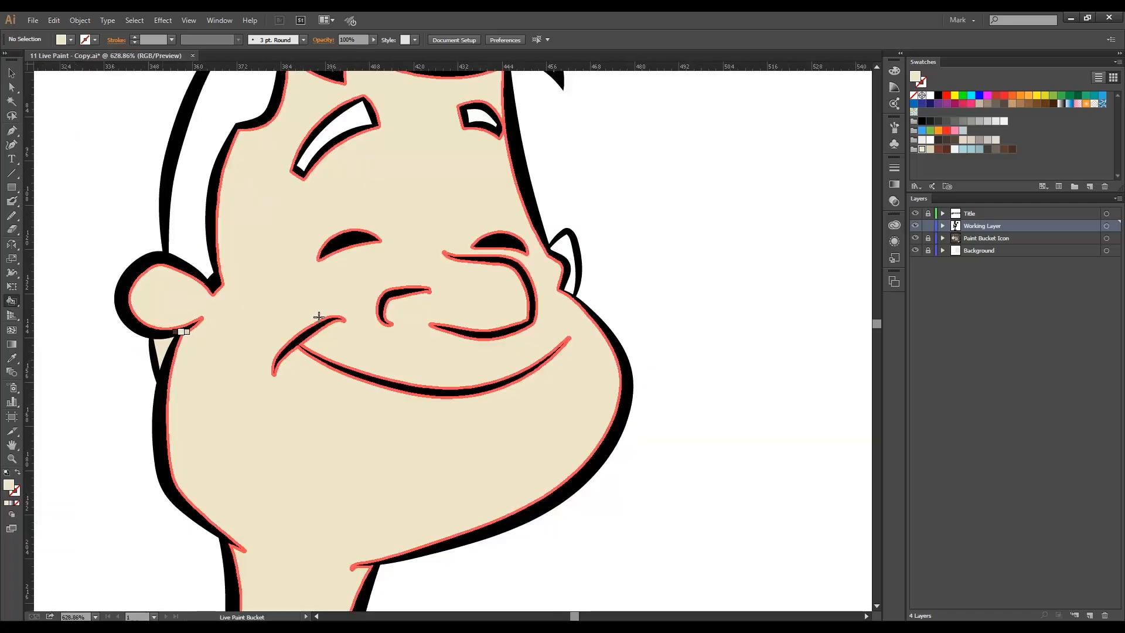
key("ctrl+0")
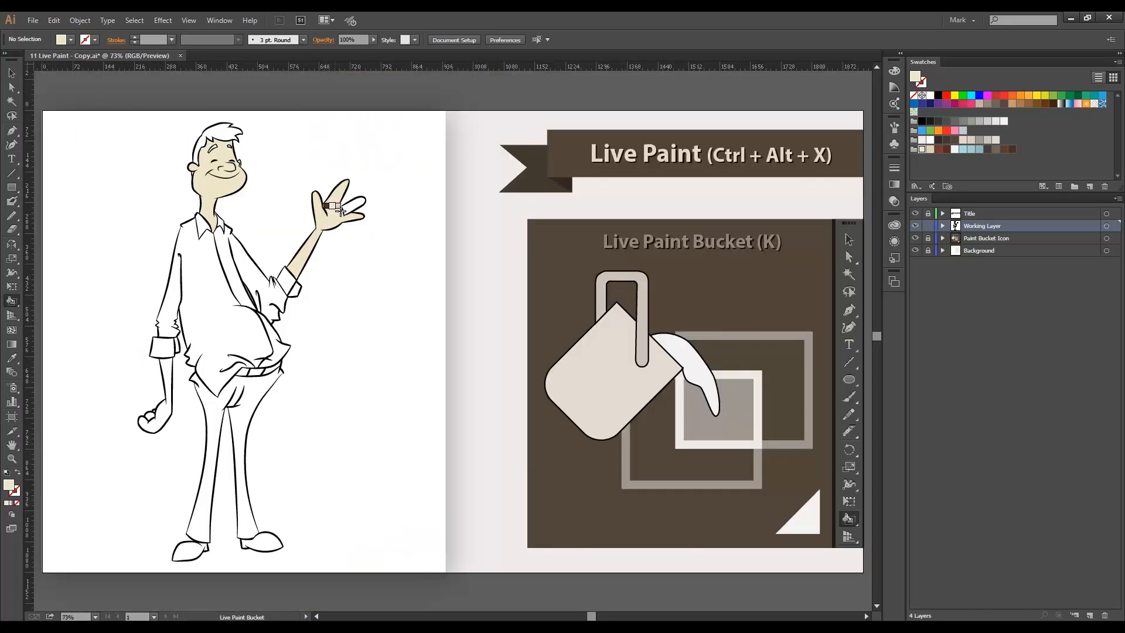
left_click(340, 202)
left_click_drag(130, 397, 188, 451)
key("ctrl+0")
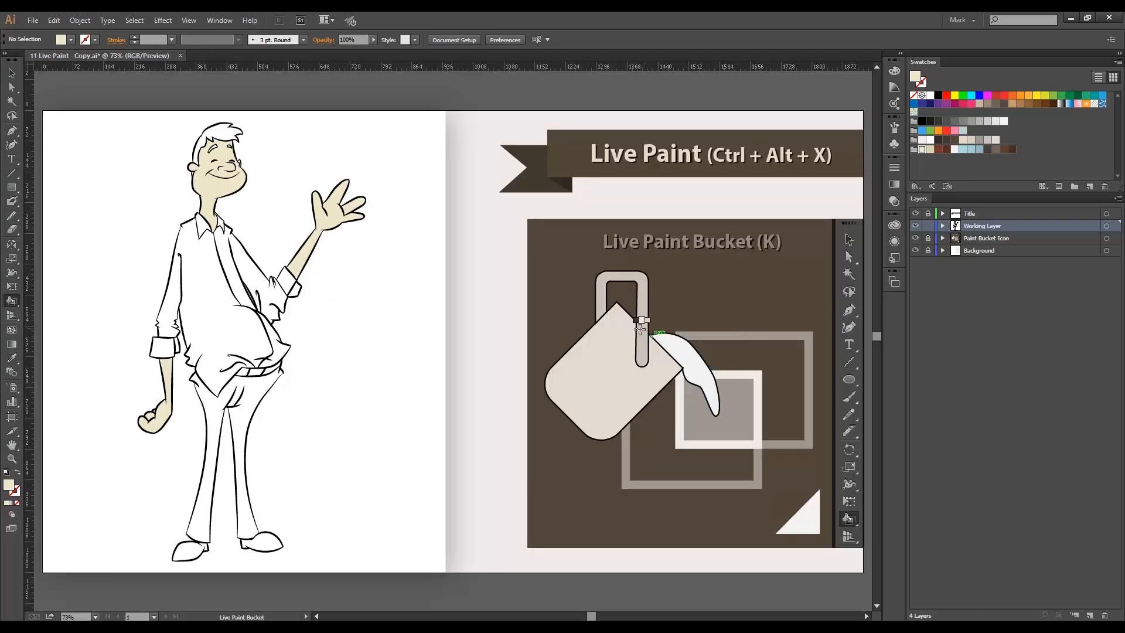
Step: Fill the man's hair and both eyebrows with the reddish-brown swatch
left_click(938, 149)
left_click(226, 136)
left_click_drag(199, 128, 254, 168)
left_click(290, 332)
left_click(501, 320)
key("ctrl+0")
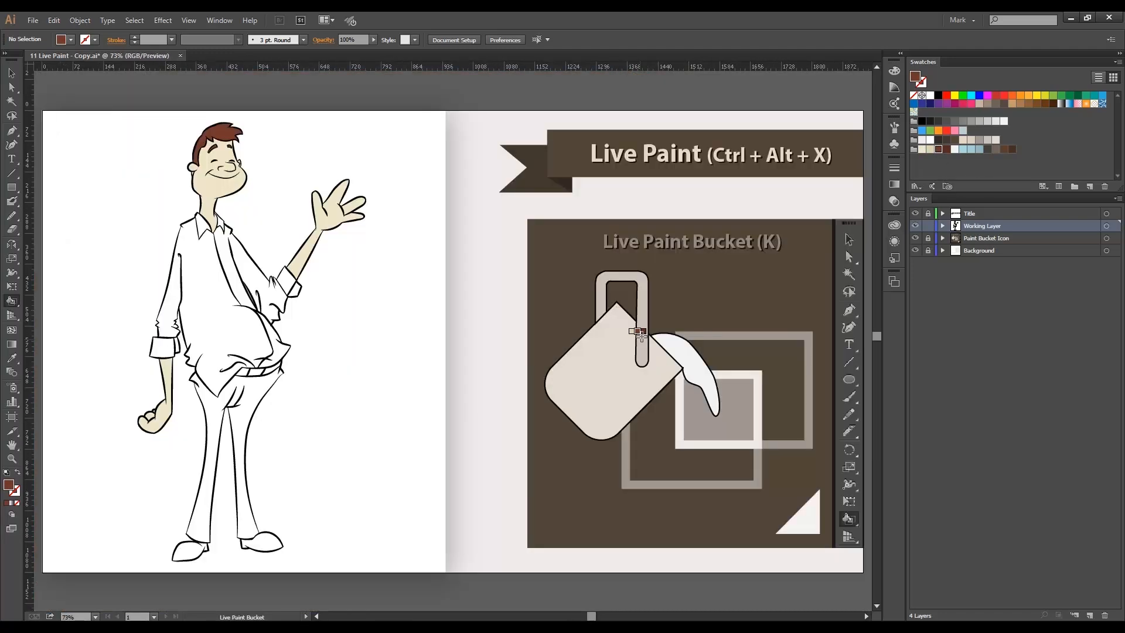
Step: Fill the shirt cuffs with the near-white swatch and the shirt with the light blue swatch
left_click(955, 149)
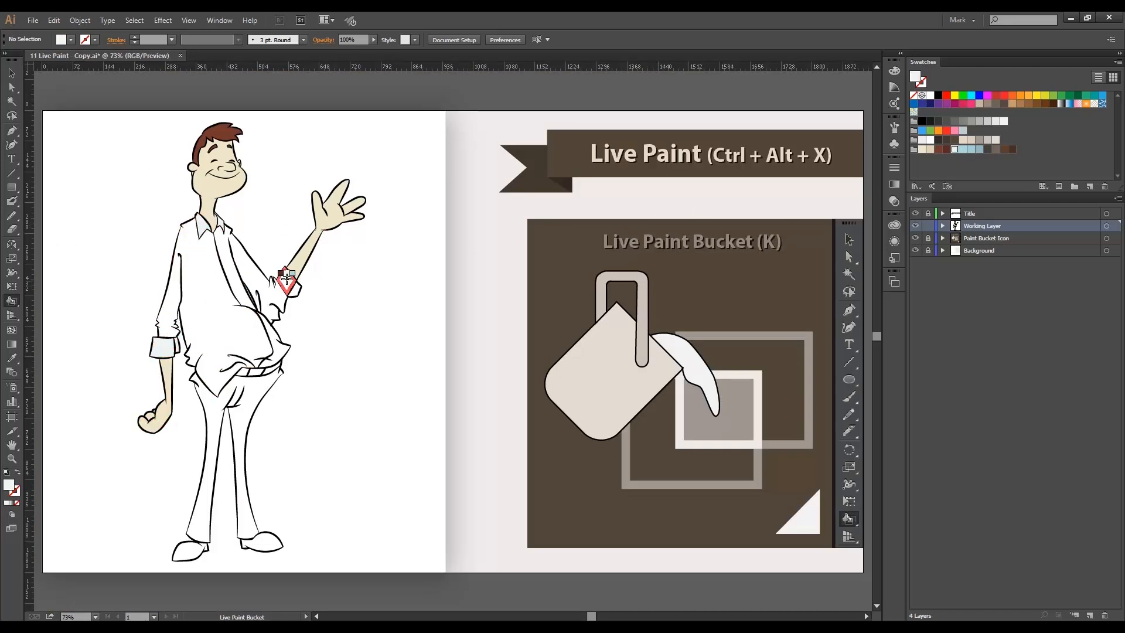
left_click(962, 150)
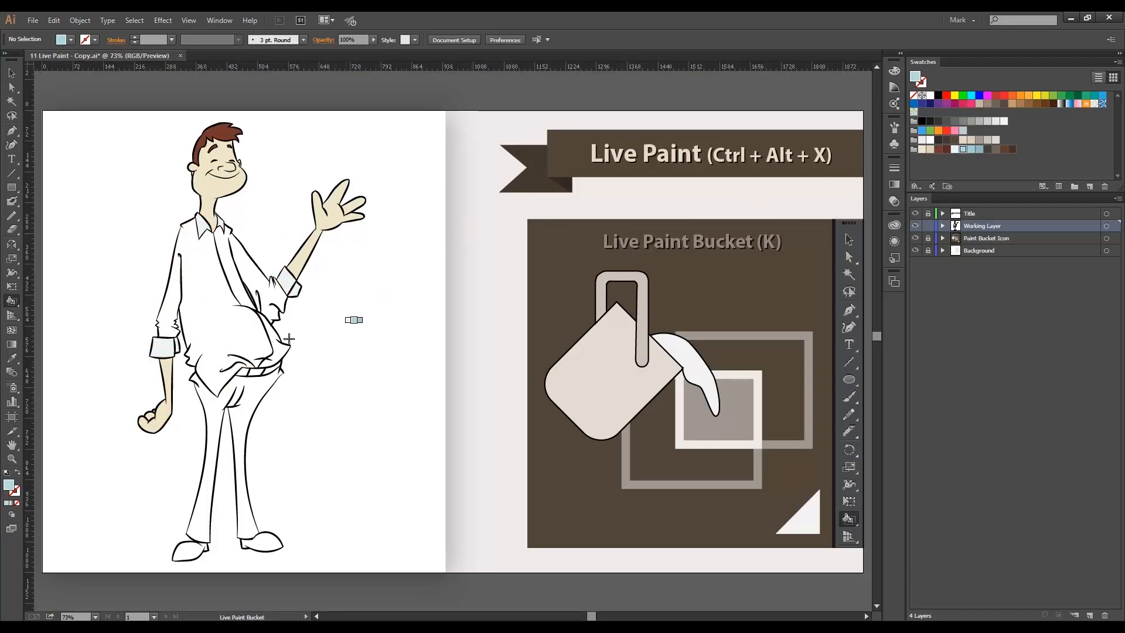
left_click(269, 342)
Step: Fill the belt sections with the dark grey swatch and the buckle area with the preceding swatch
left_click(996, 149)
left_click(243, 373)
left_click(274, 369)
key("Left")
left_click(253, 371)
Step: Fill the trousers with the dark brown swatch and both shoes with black
left_click(1008, 150)
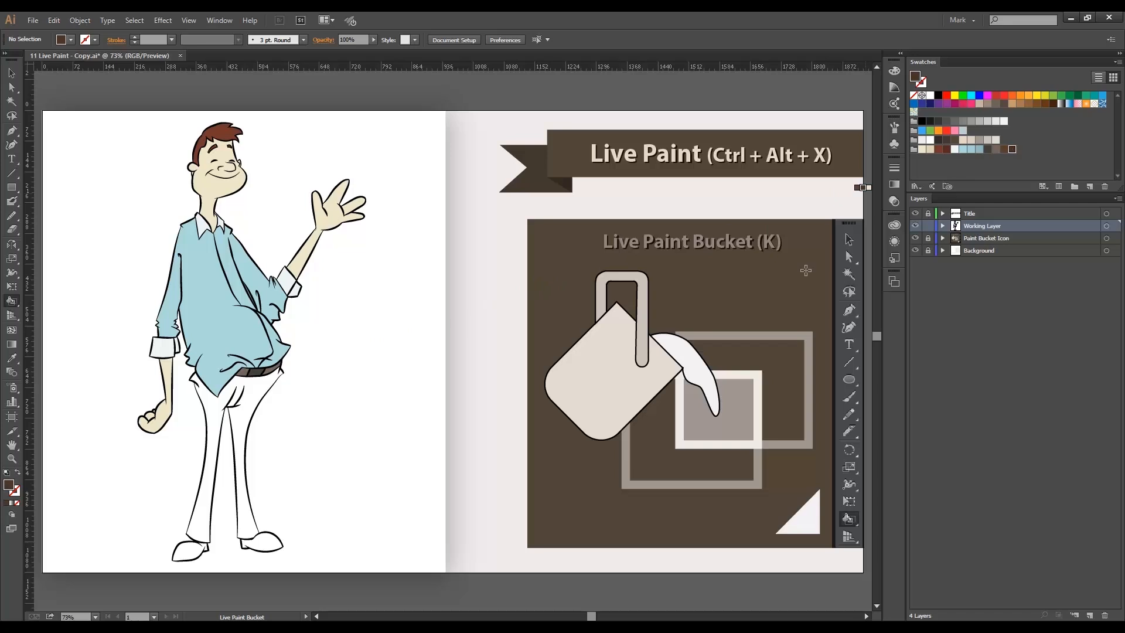
left_click(234, 422)
left_click(922, 121)
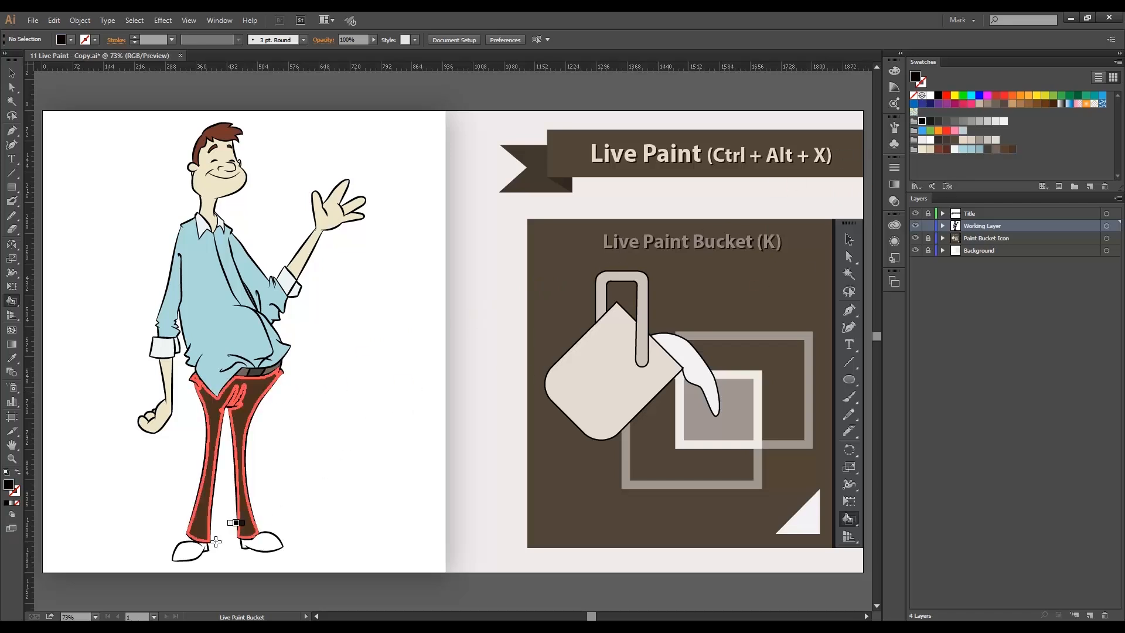
left_click(193, 550)
left_click(262, 543)
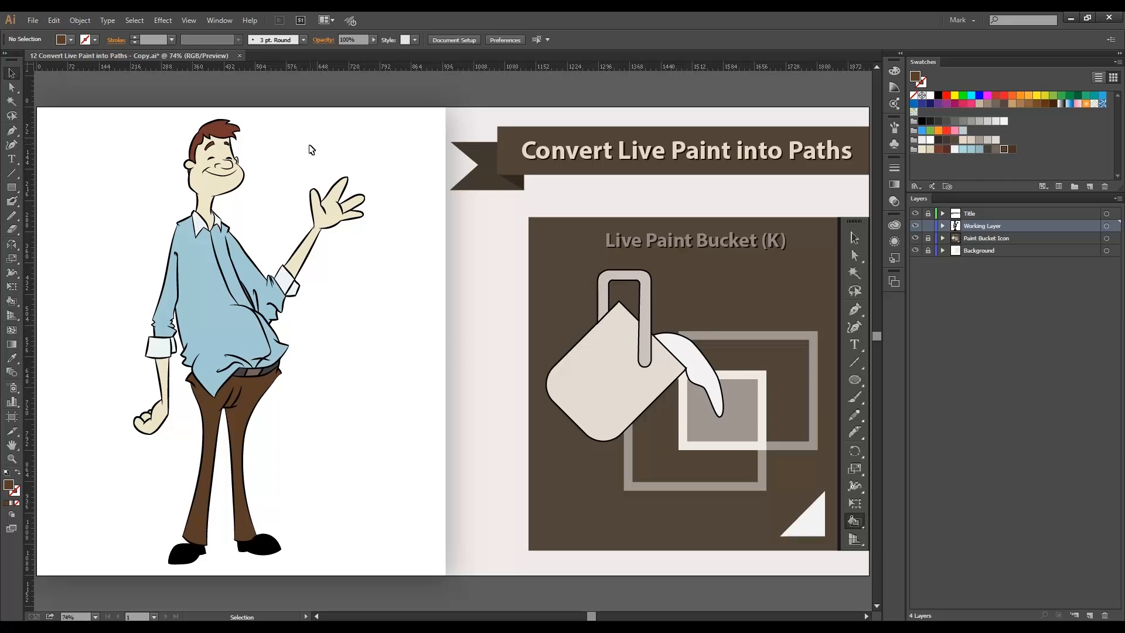
Step: Expand the whole figure's Live Paint group into separate paths and clear the selection
key("a")
left_click(229, 186)
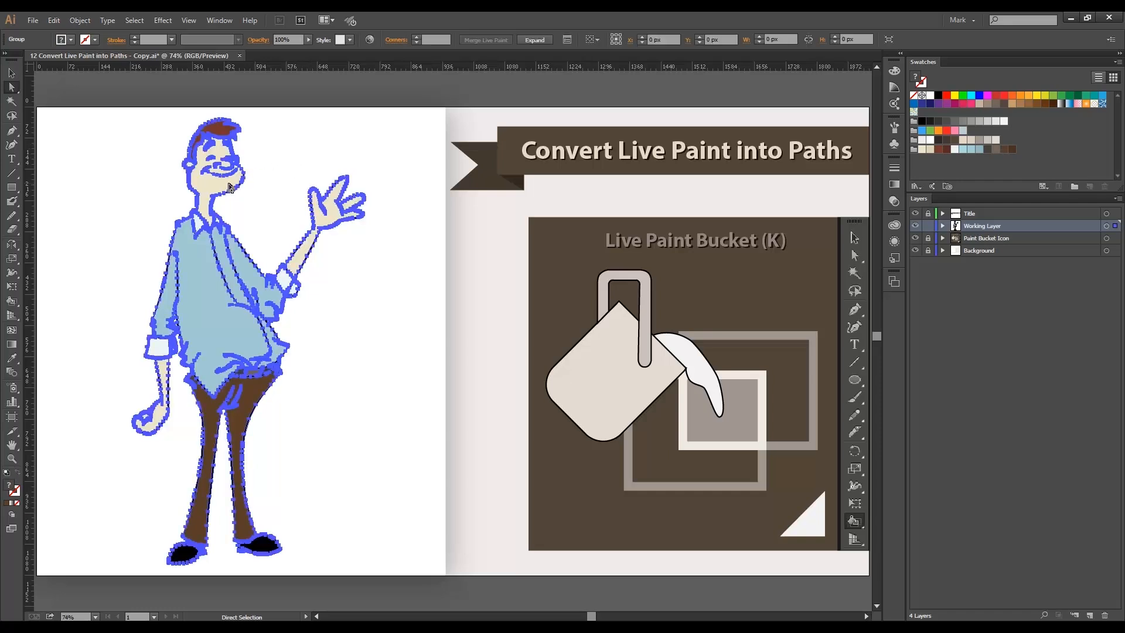
key("v")
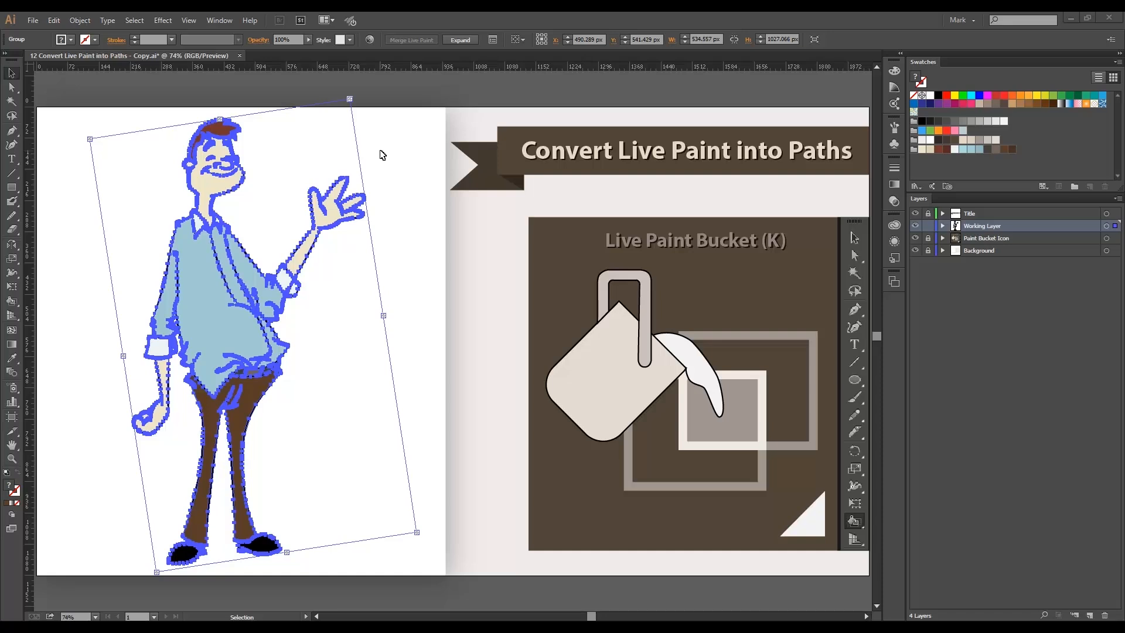
left_click(460, 40)
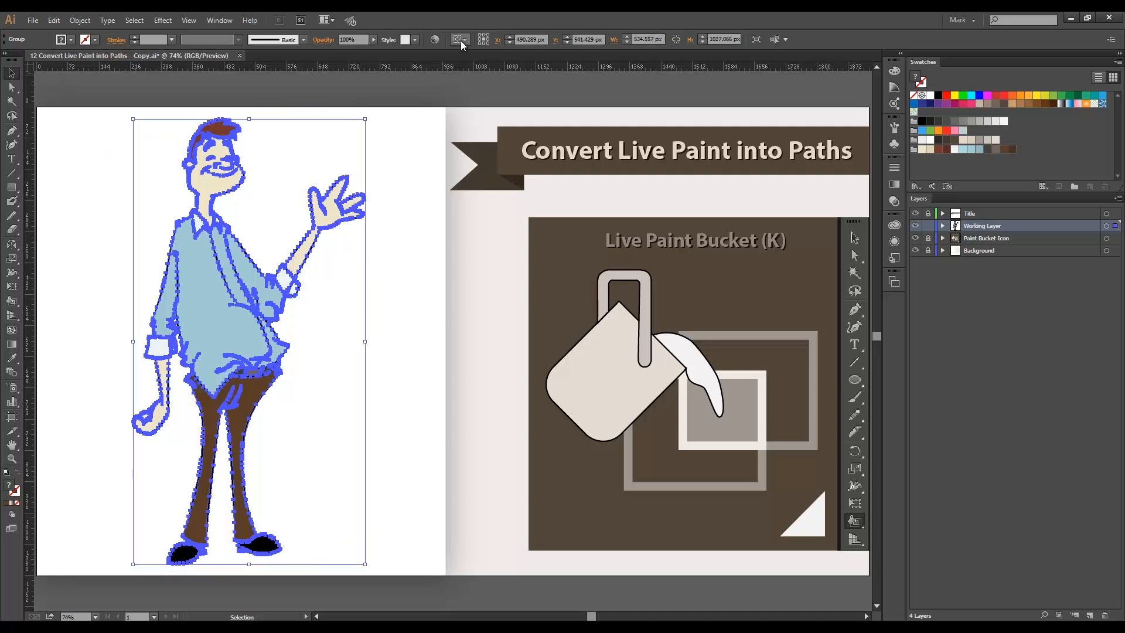
left_click(391, 142)
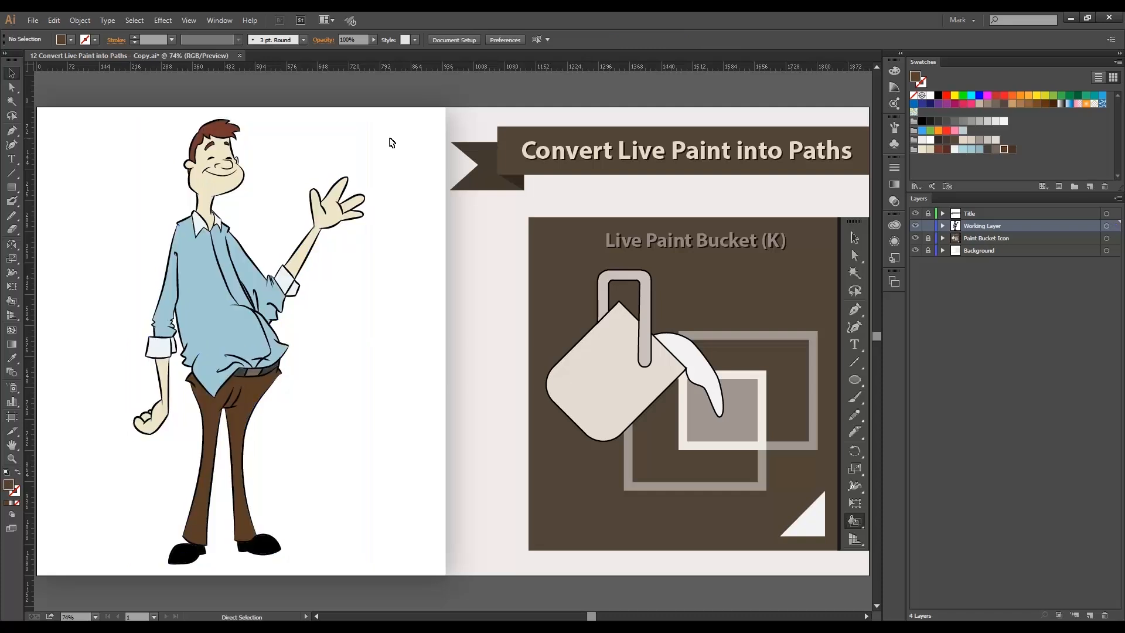
Step: Try moving the expanded trousers fill about 256 px to the right of the legs, and undo back to the unexpanded Live Paint group
key("a")
left_click(217, 188)
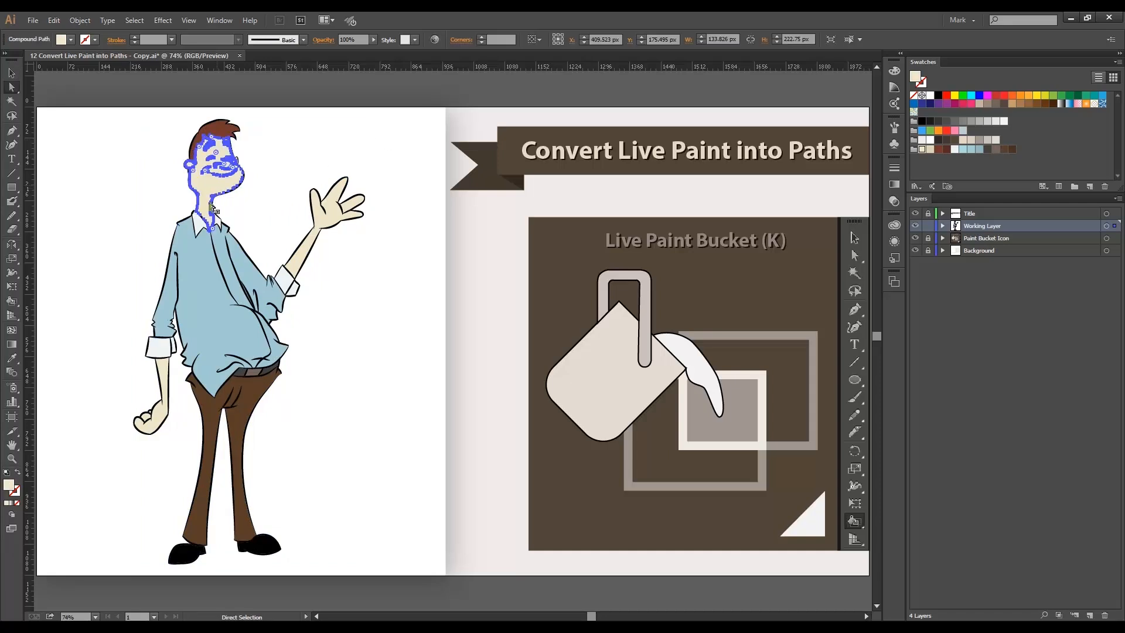
left_click(210, 272)
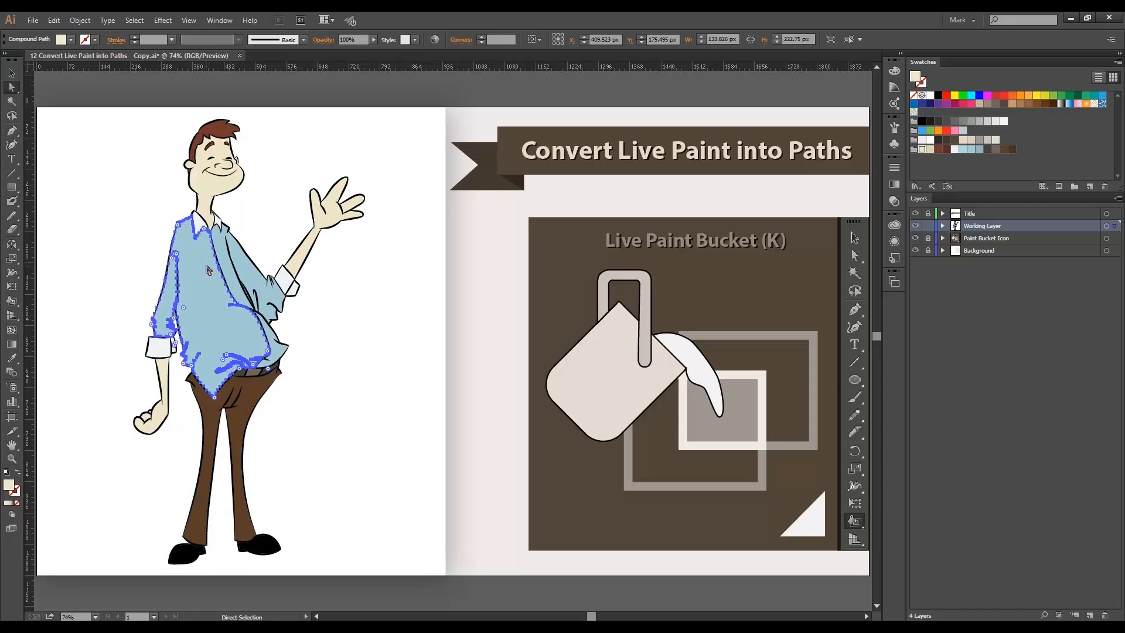
left_click(256, 392)
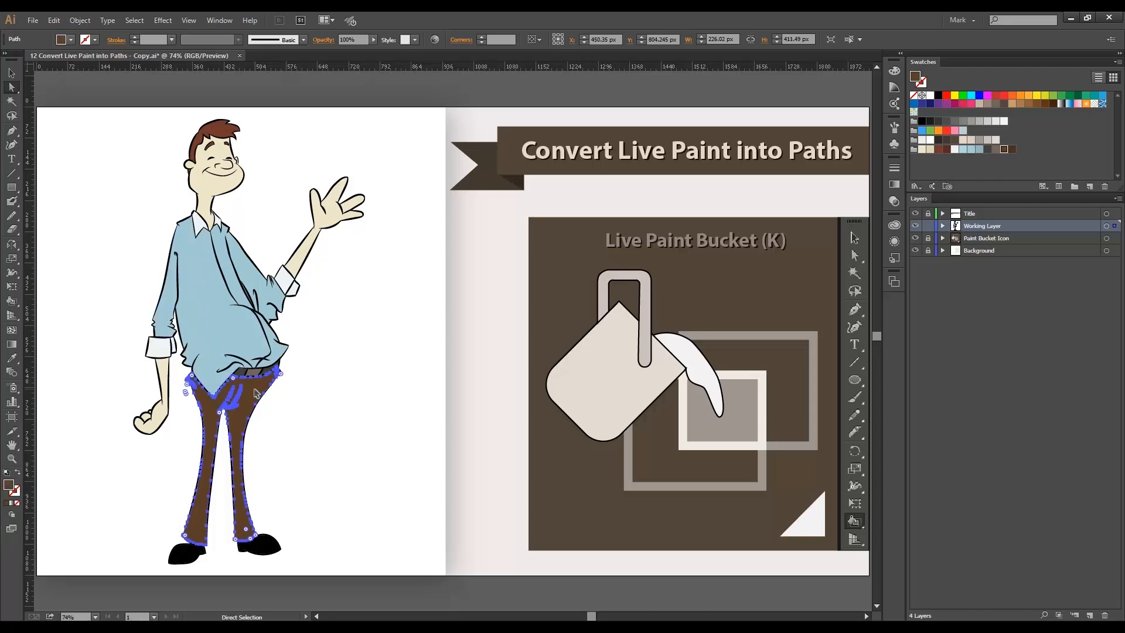
left_click_drag(261, 393, 366, 382)
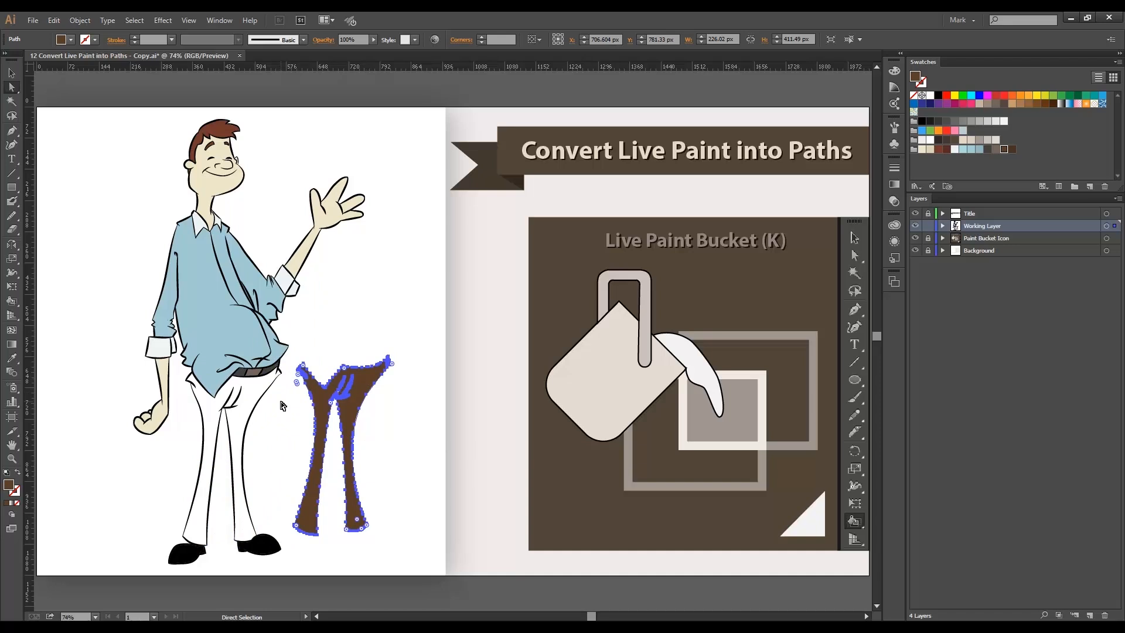
key("ctrl+z")
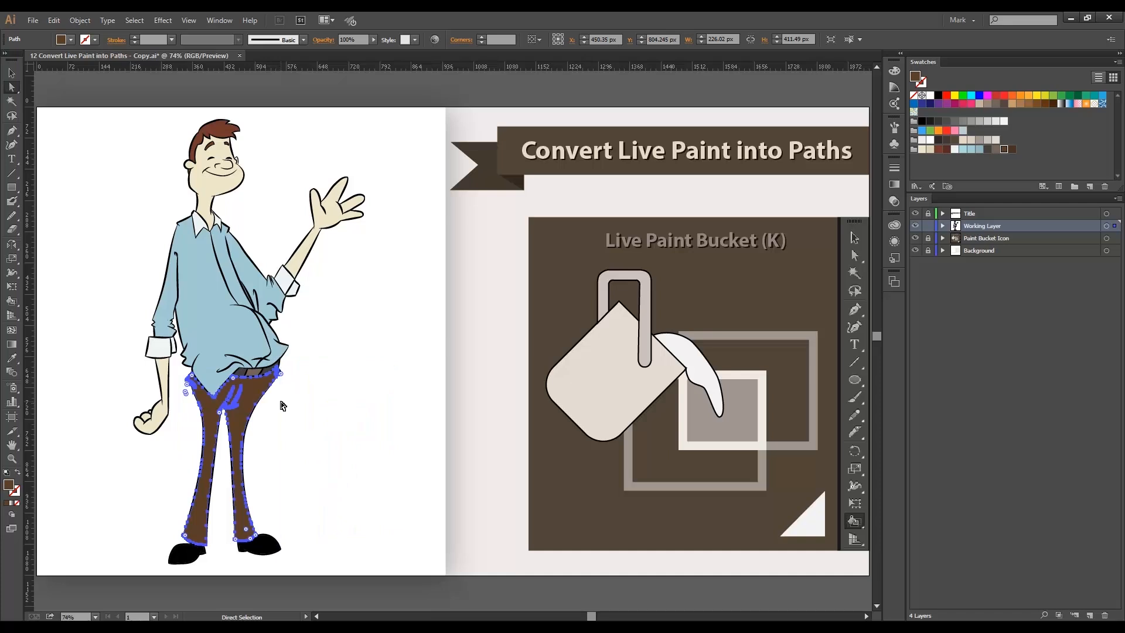
key("ctrl+a")
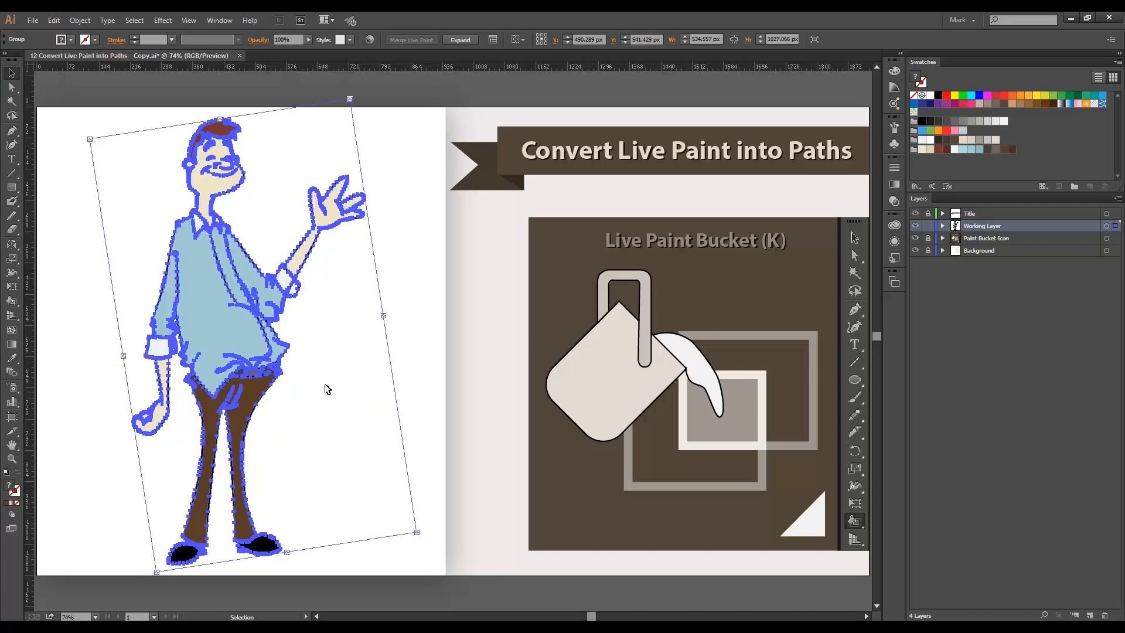
left_click(395, 214)
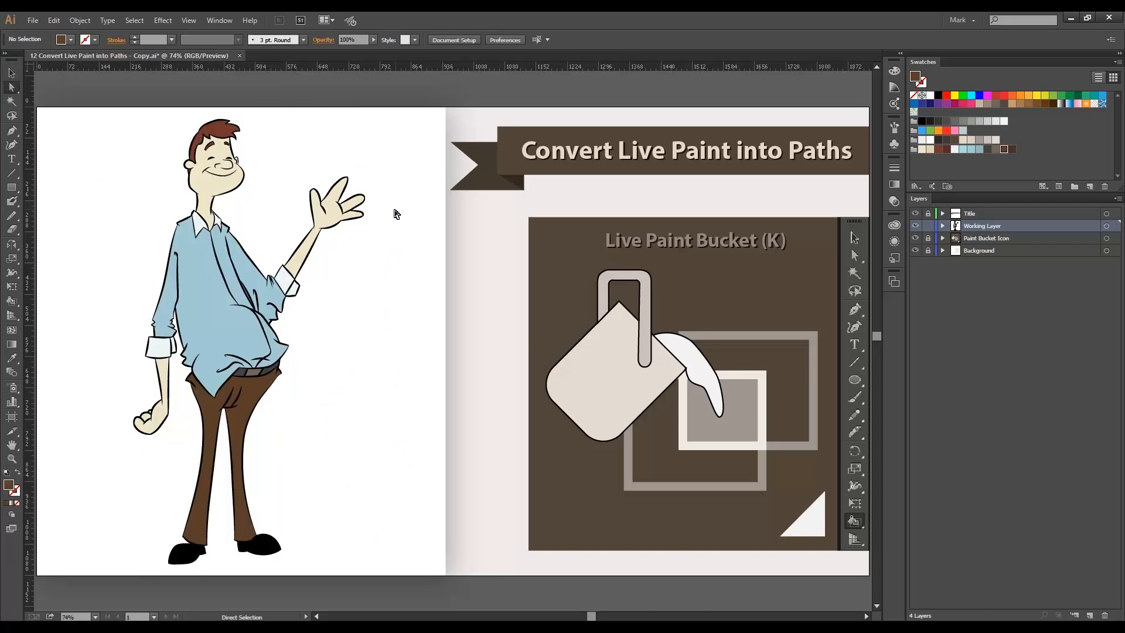
Step: Expand the figure's Live Paint group into editable paths again and deselect the artwork
left_click(331, 220)
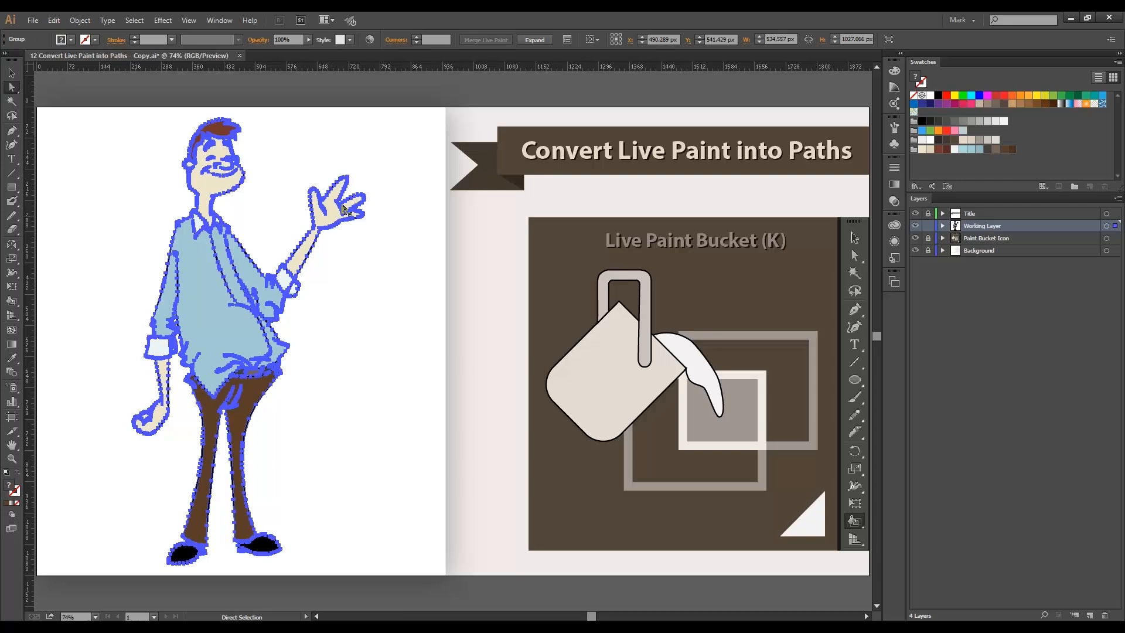
left_click(534, 39)
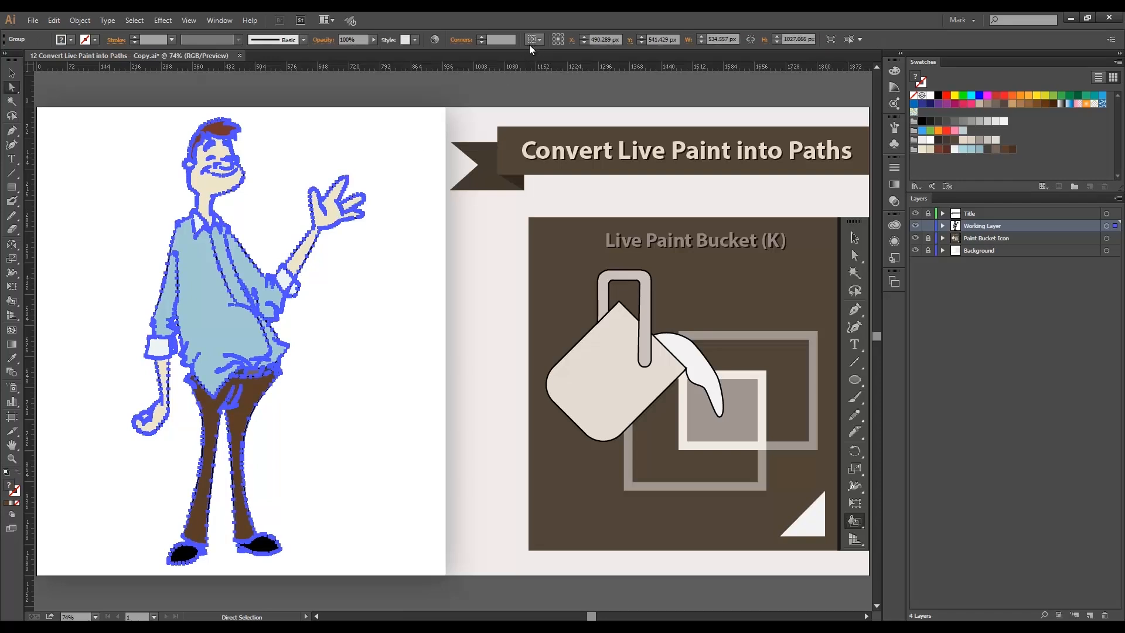
left_click(359, 154)
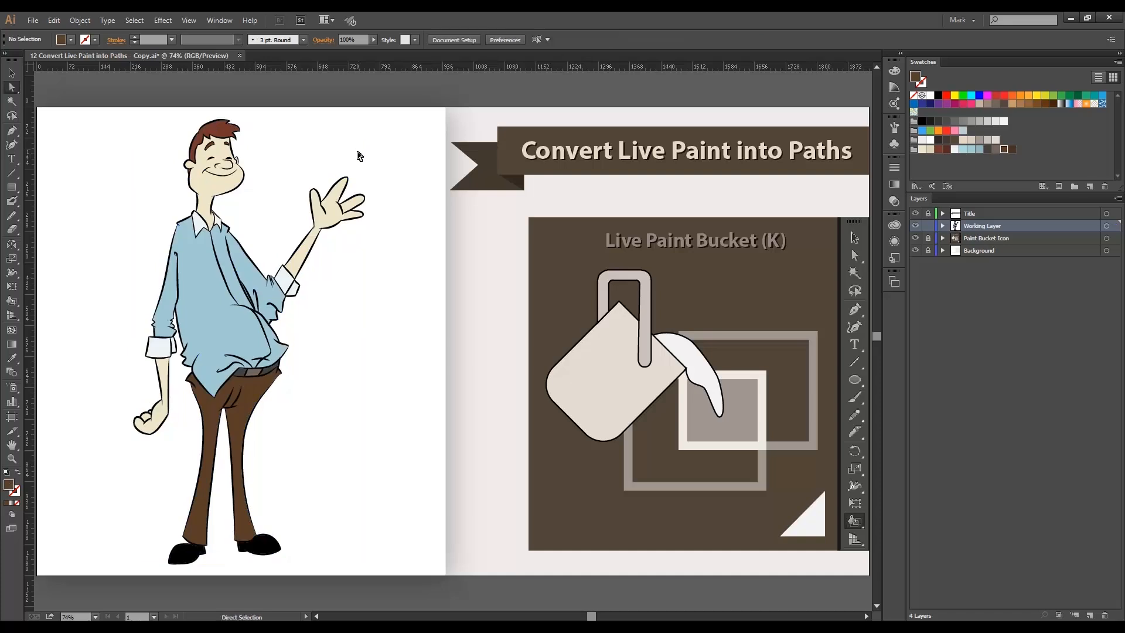
left_click(332, 212)
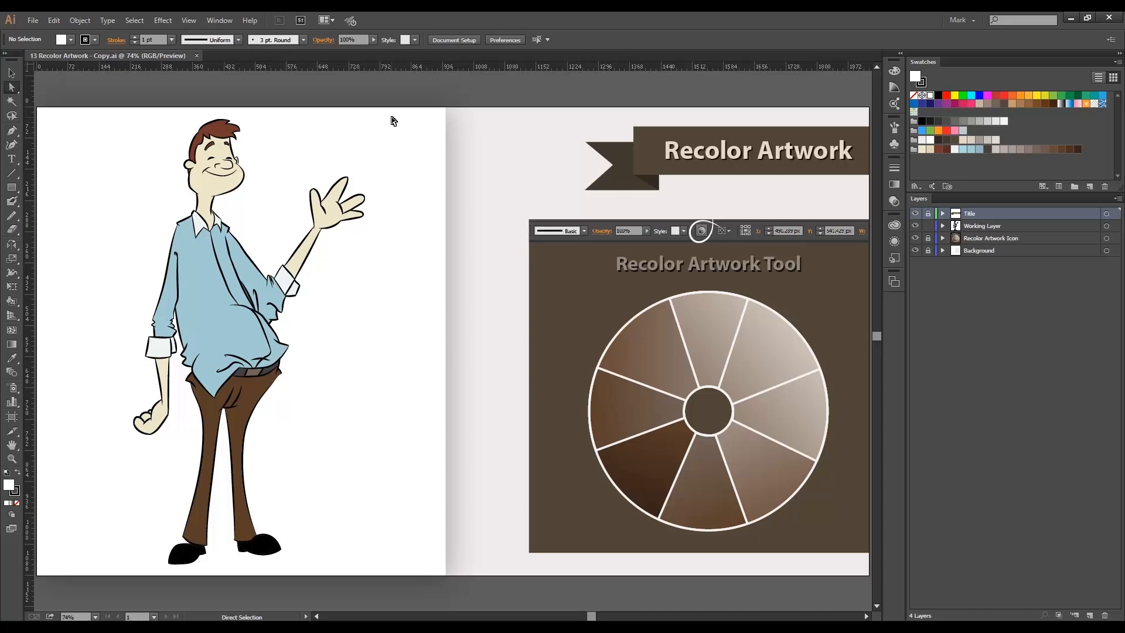
Step: Select the whole figure and use Recolor Artwork to change the reddish-brown hair colour to yellow, about H 54°, S 65%, B 88%
left_click_drag(392, 113, 77, 572)
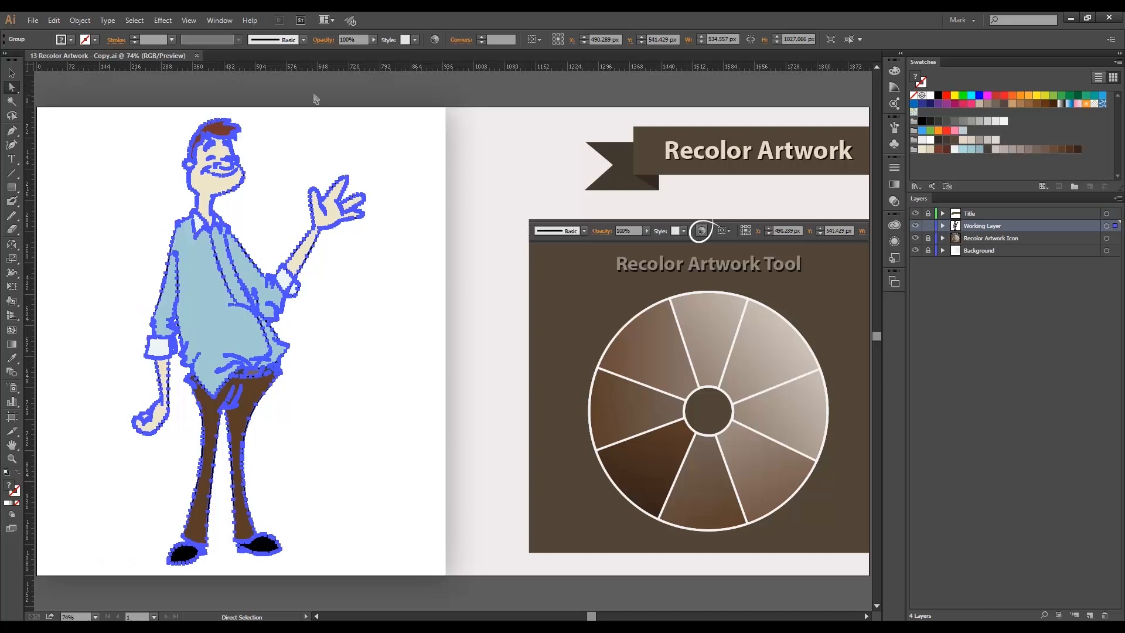
left_click(438, 41)
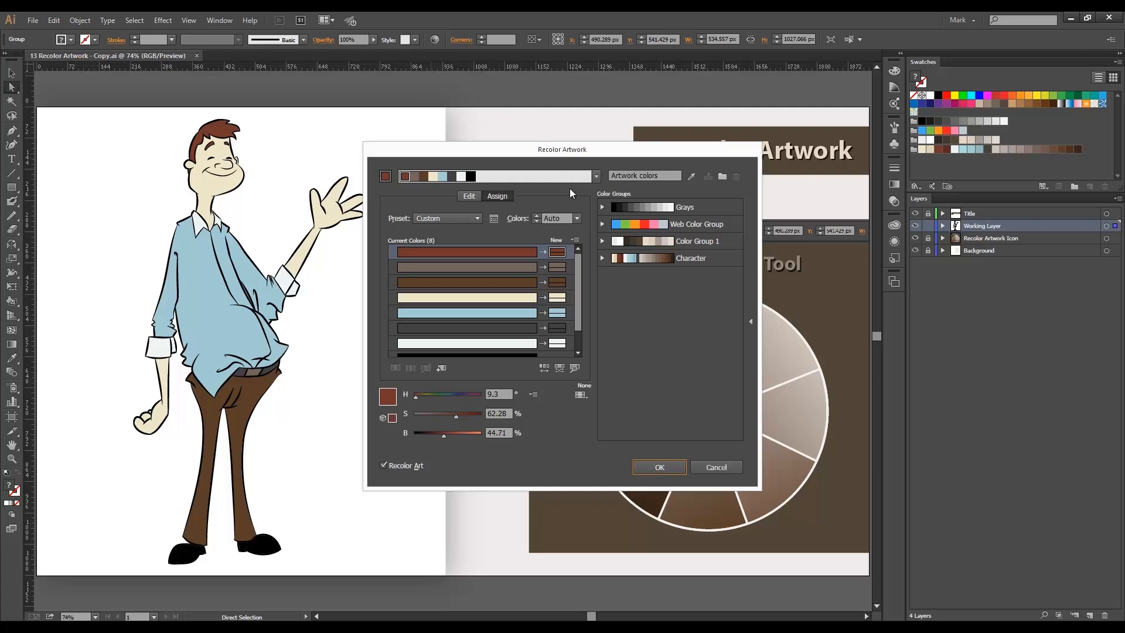
double_click(556, 252)
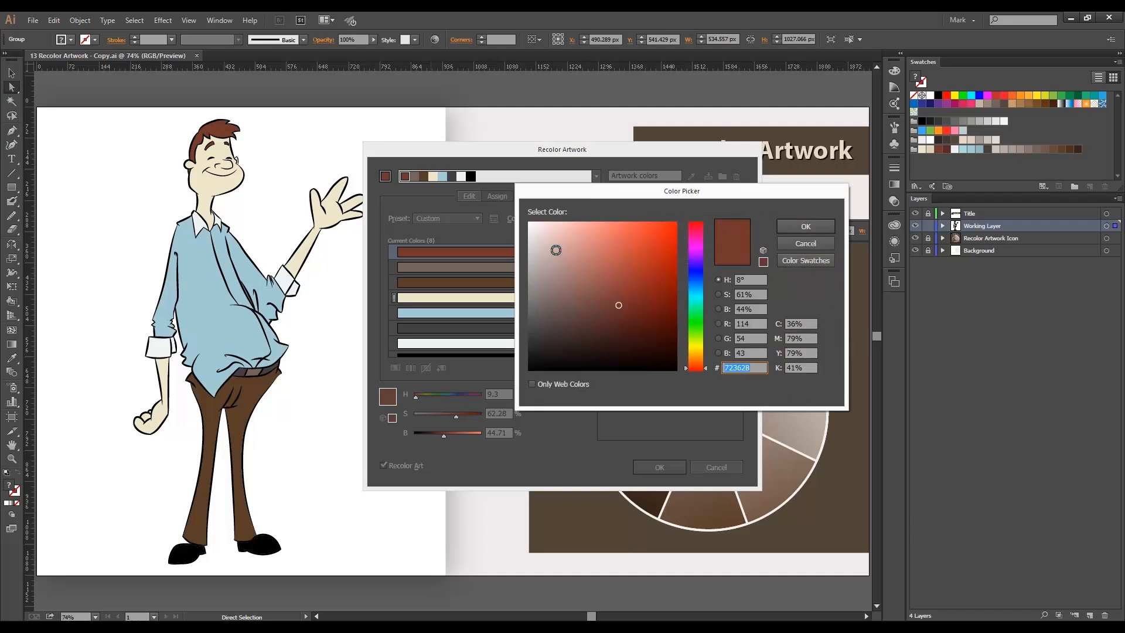
left_click_drag(684, 366, 685, 349)
left_click_drag(620, 295, 625, 240)
left_click_drag(686, 344, 684, 346)
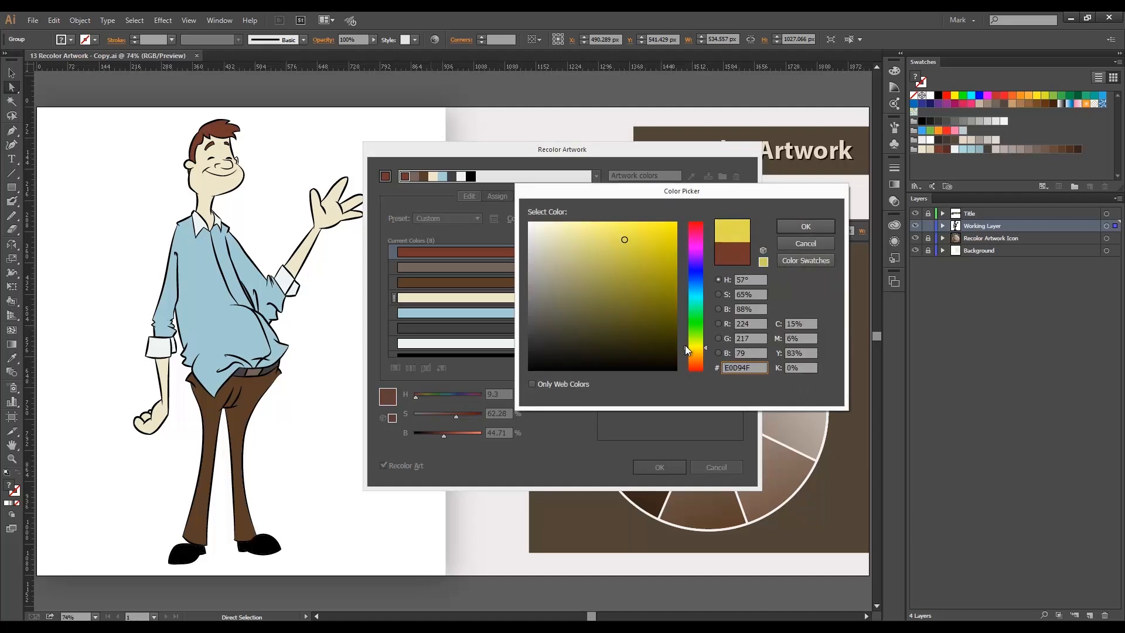
left_click(789, 226)
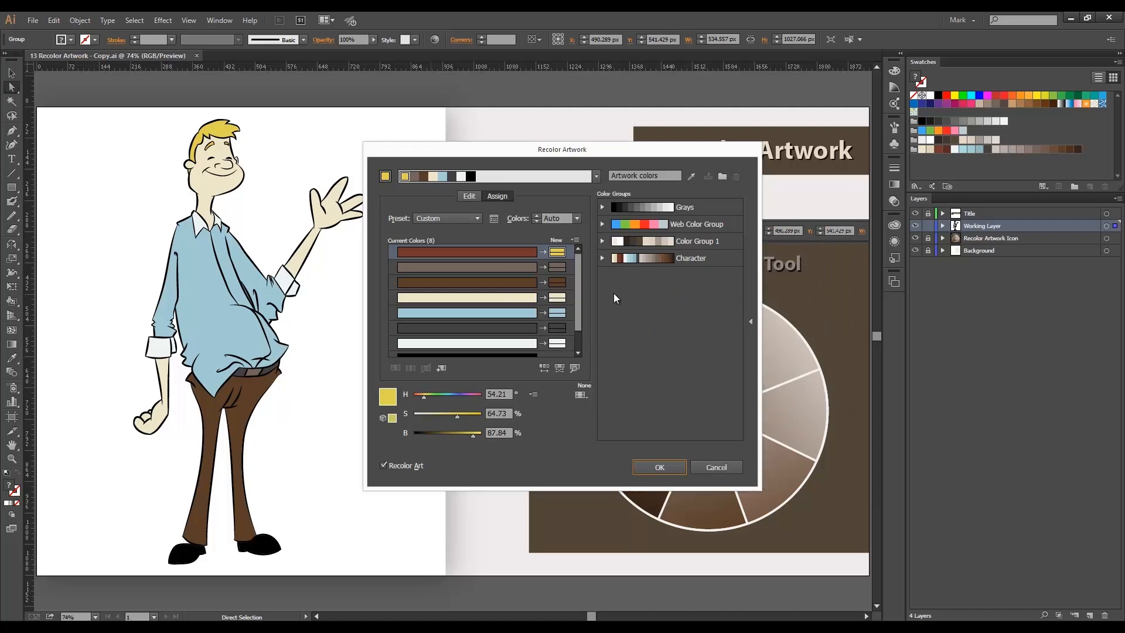
Step: Change the trousers' brown to dark grey 383838, apply the recolouring to the figure and deselect it
left_click(556, 282)
double_click(557, 282)
left_click_drag(519, 308, 518, 338)
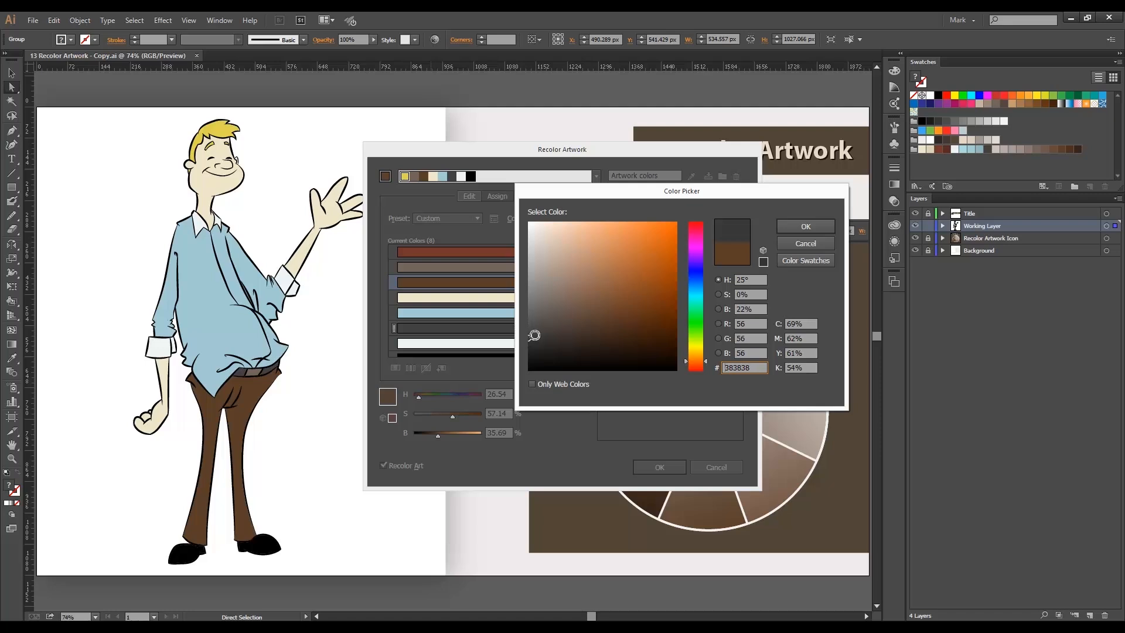
left_click(800, 226)
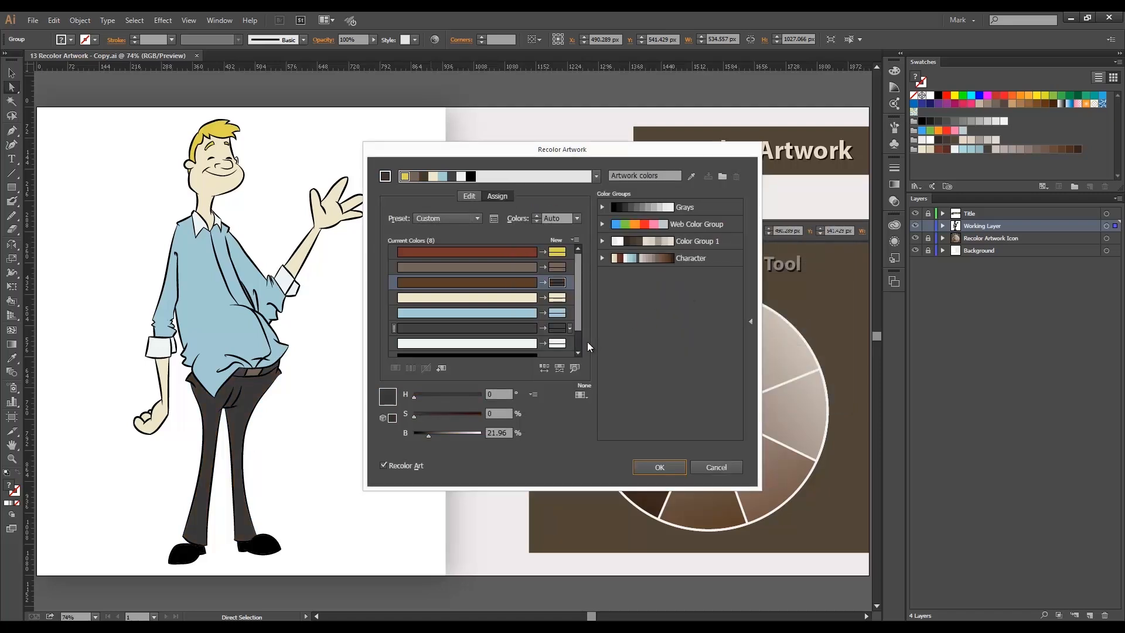
left_click(716, 465)
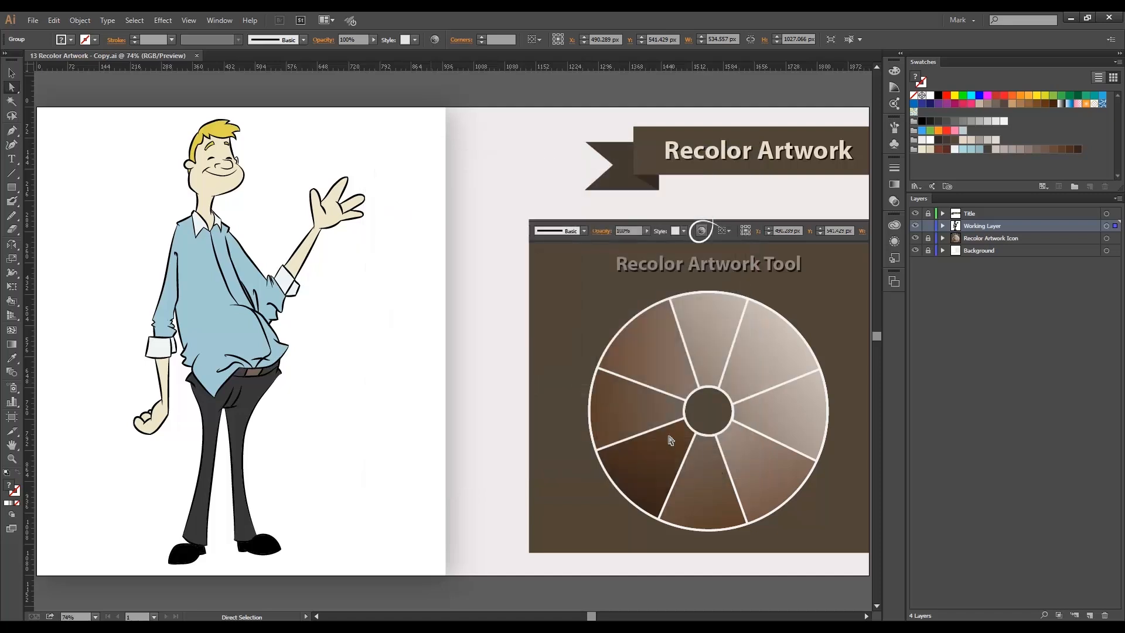
left_click(412, 353)
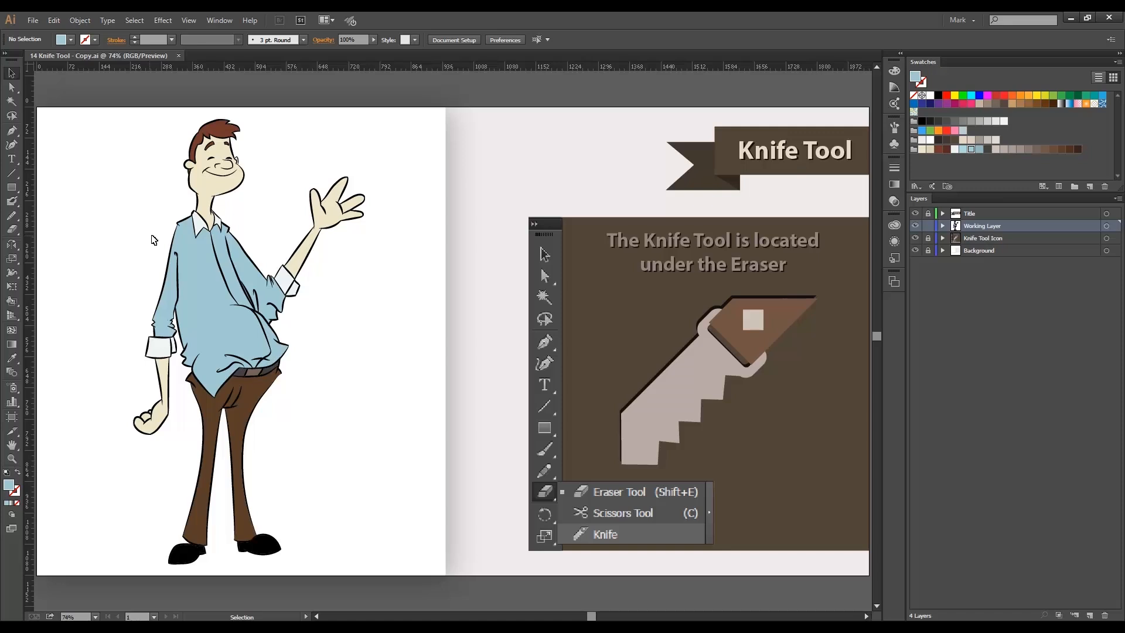
Step: Directly select the light blue shirt front fill and activate the Knife tool
key("a")
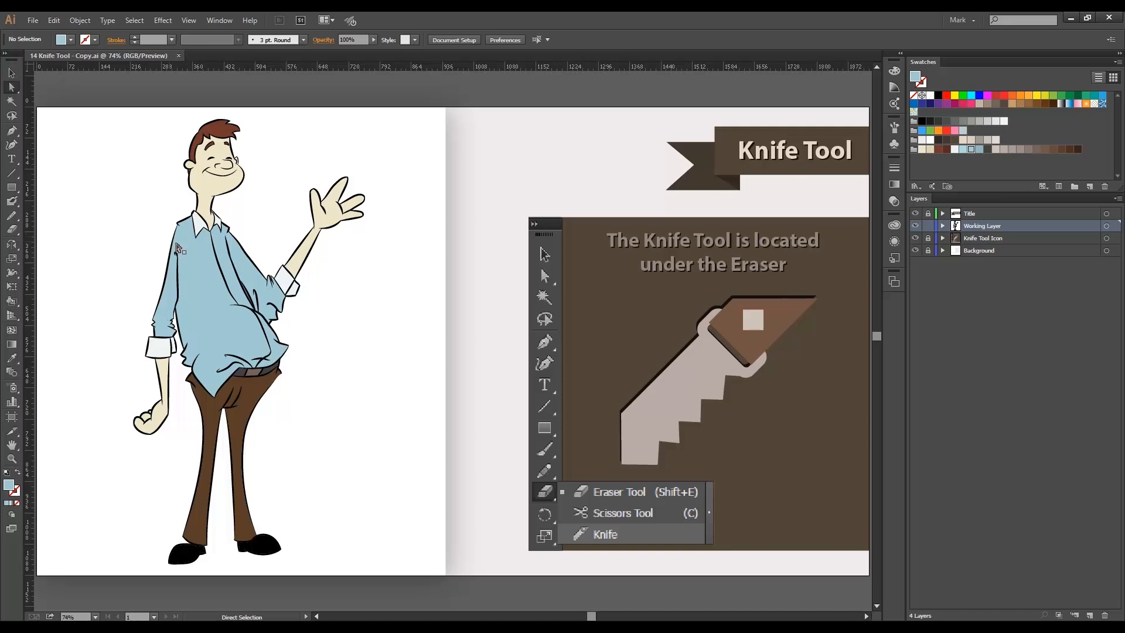
left_click(202, 268)
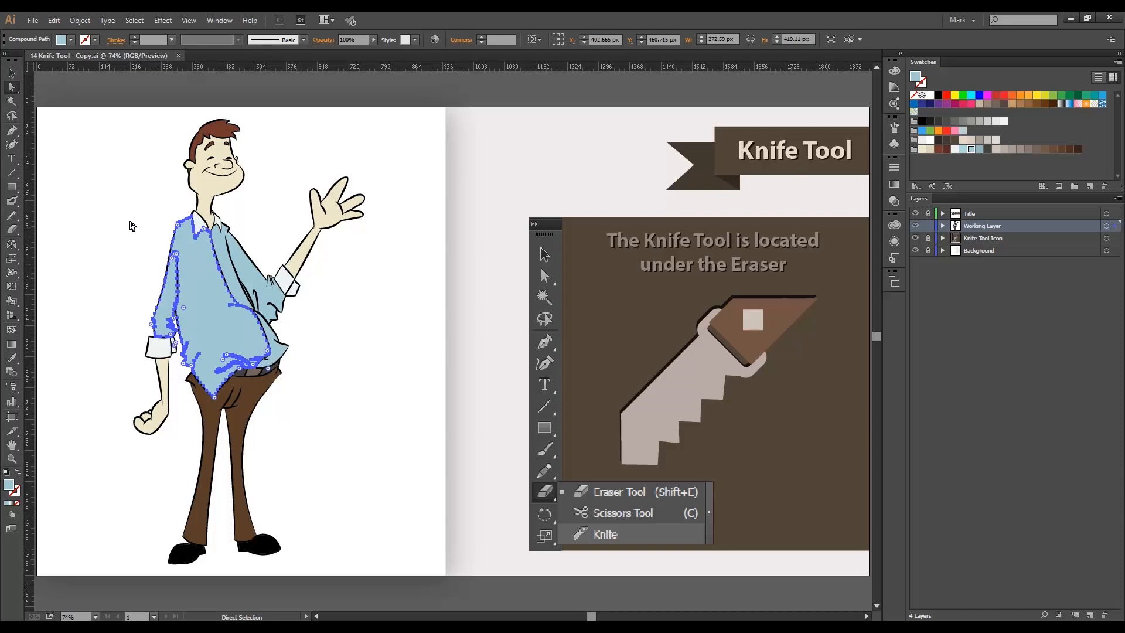
left_click(13, 232)
mouse_move(14, 234)
left_mouse_down()
mouse_move(30, 232)
mouse_move(56, 265)
left_mouse_up()
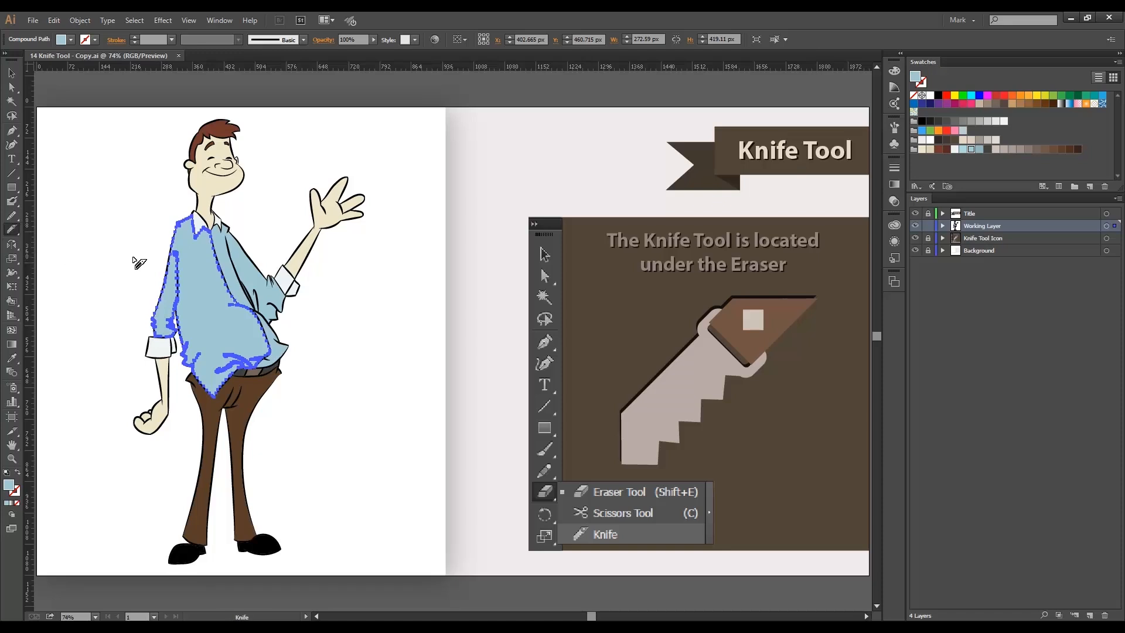
Step: With the Knife active, temporarily switch to Direct Selection to select only the face and neck fill, and deselect it
key("ctrl+space")
left_click_drag(157, 112, 282, 253)
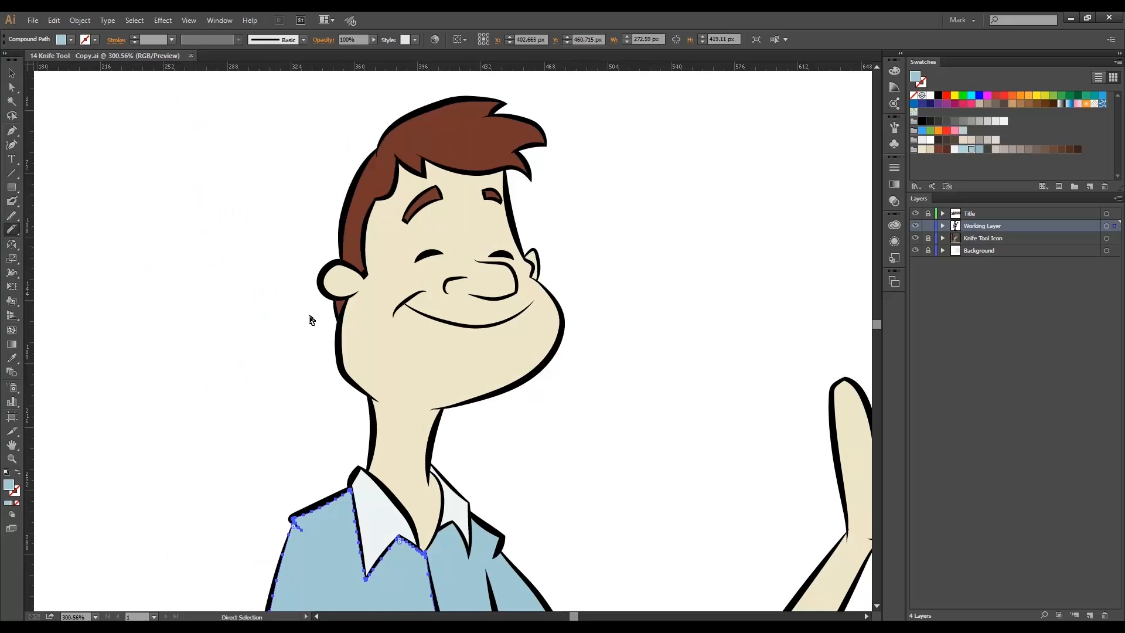
left_click(369, 327, "ctrl")
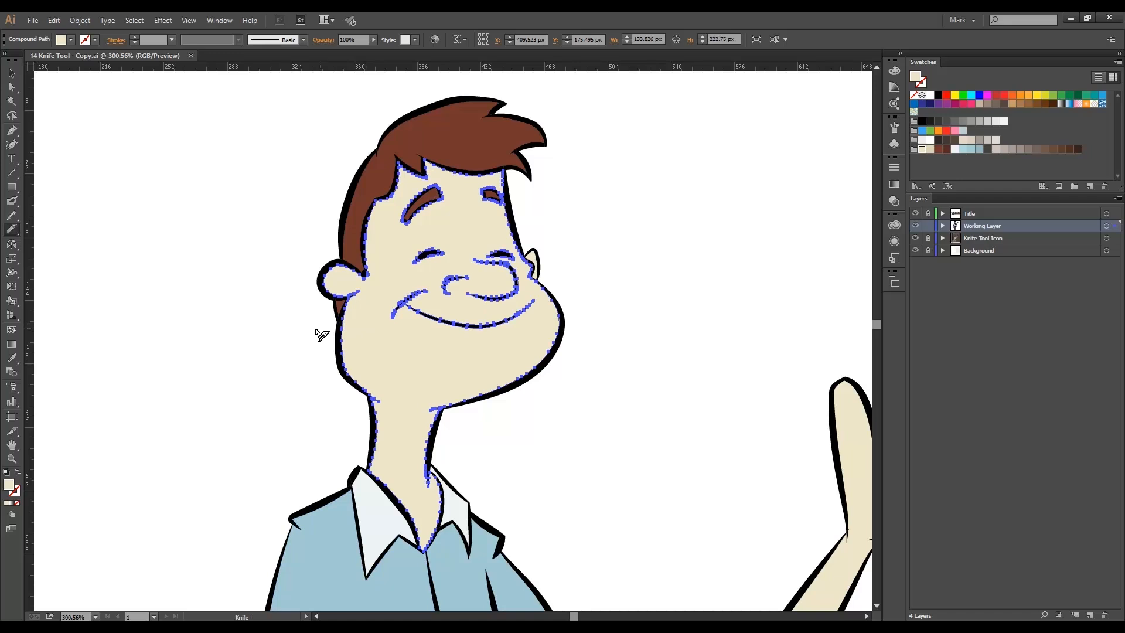
left_click(314, 332, "ctrl")
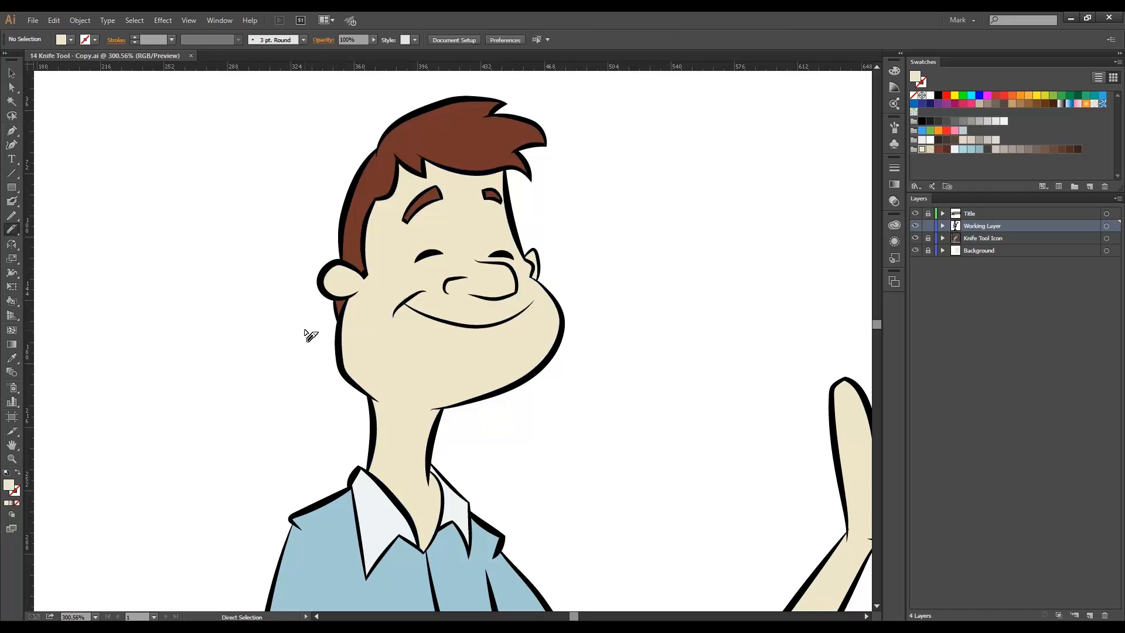
Step: Make the Selection tool the last-used selection tool, return to the Knife, and temporarily switch to select the entire figure group
left_click(13, 75)
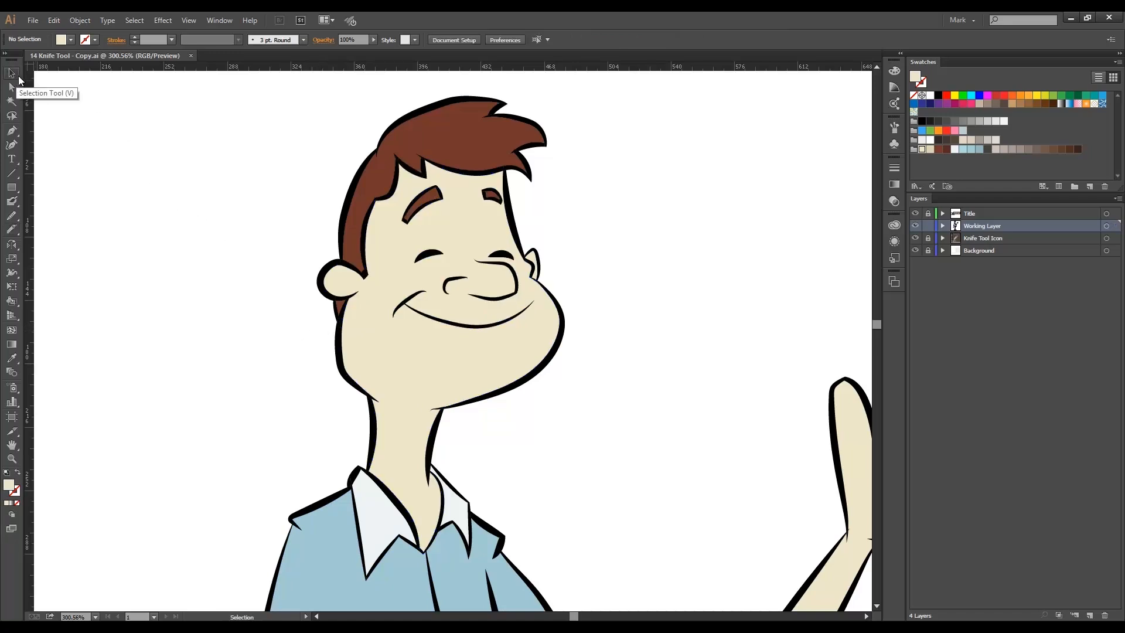
left_click(12, 229)
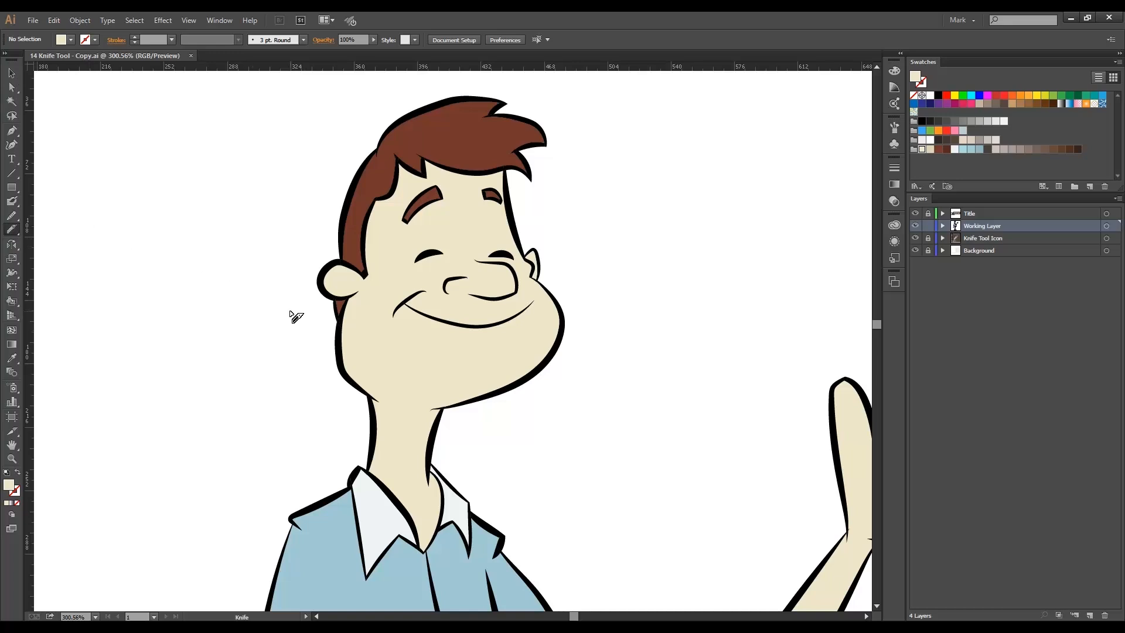
left_click(373, 337, "ctrl")
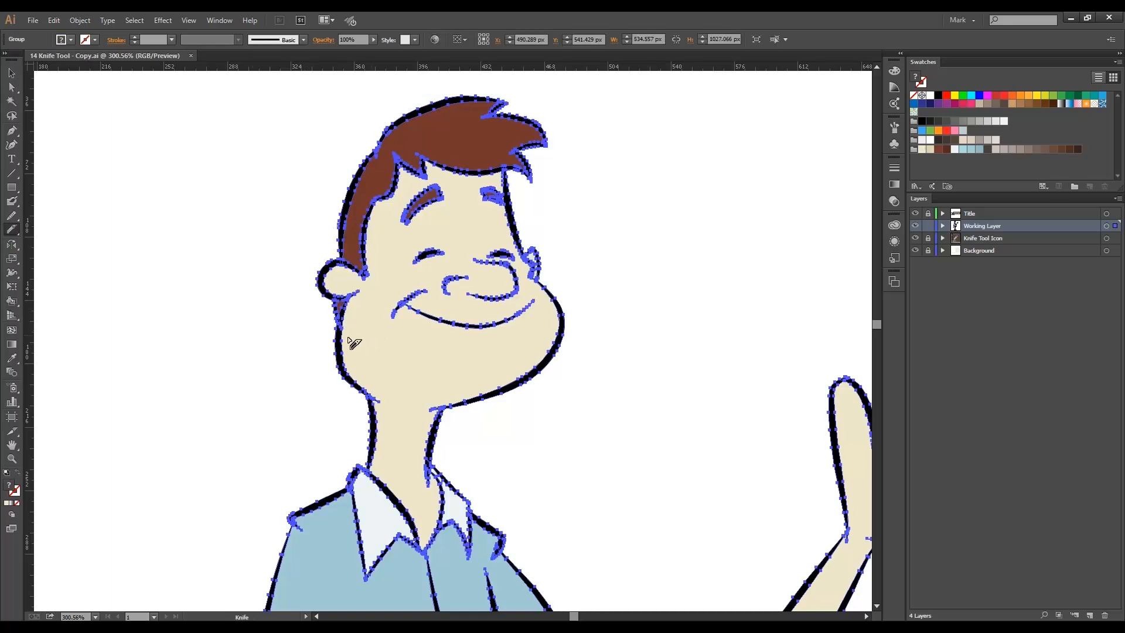
left_click(317, 361, "ctrl+alt")
left_click(448, 407, "ctrl+alt")
left_click(488, 439, "ctrl+alt")
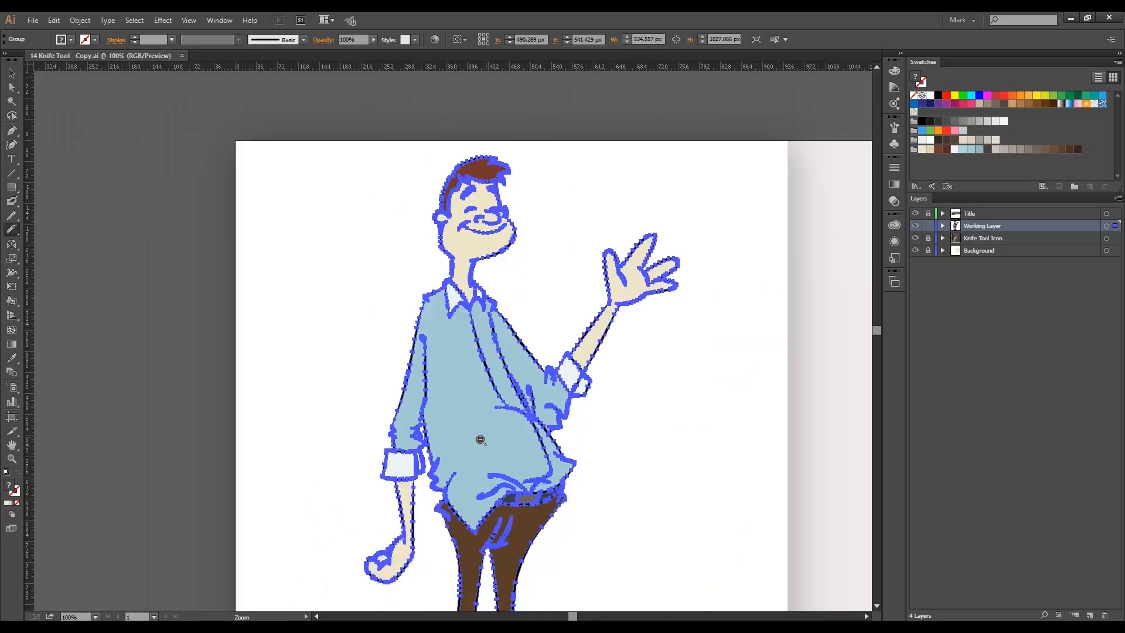
left_click(479, 436, "ctrl+alt")
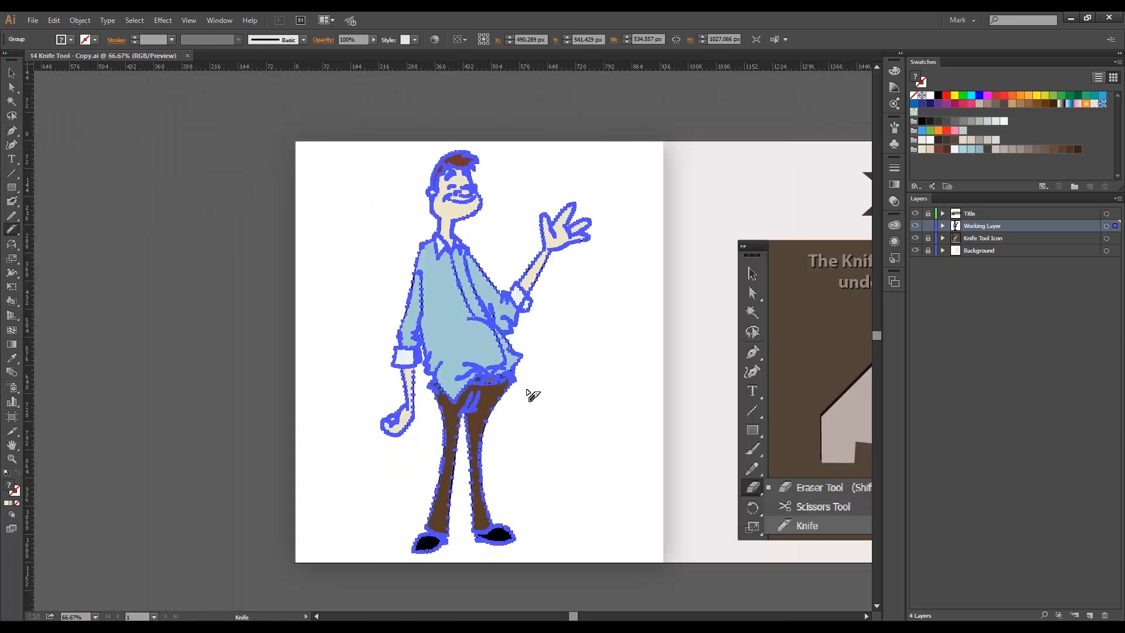
Step: Make Direct Selection the last-used selection tool, return to the Knife, and deselect the figure
key("ctrl+space")
left_click_drag(414, 147, 508, 261)
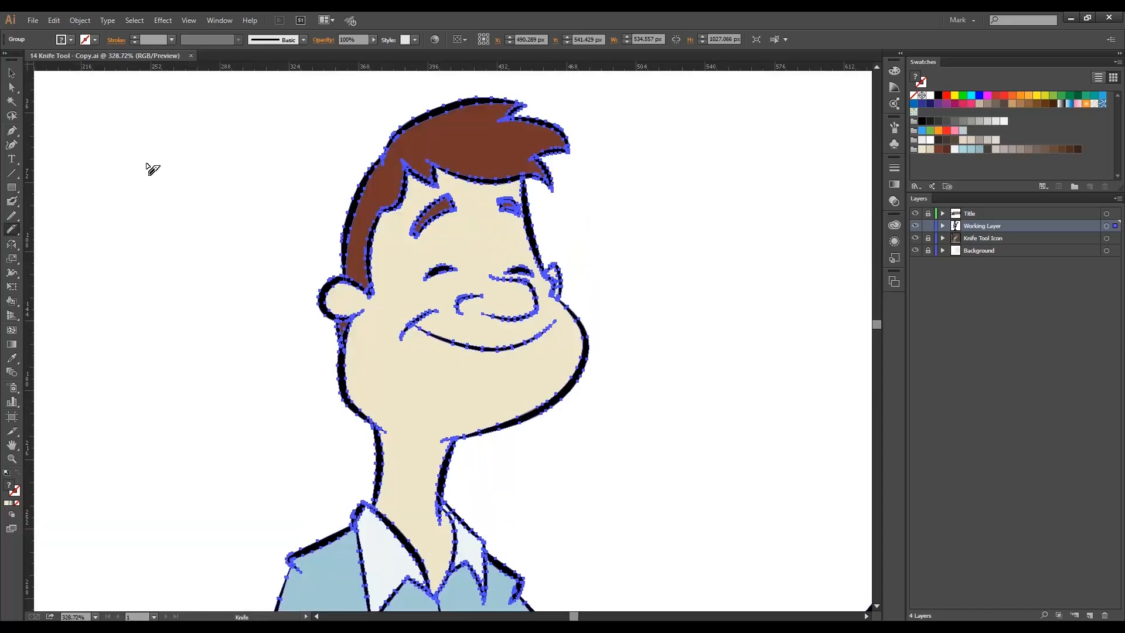
left_click(17, 91)
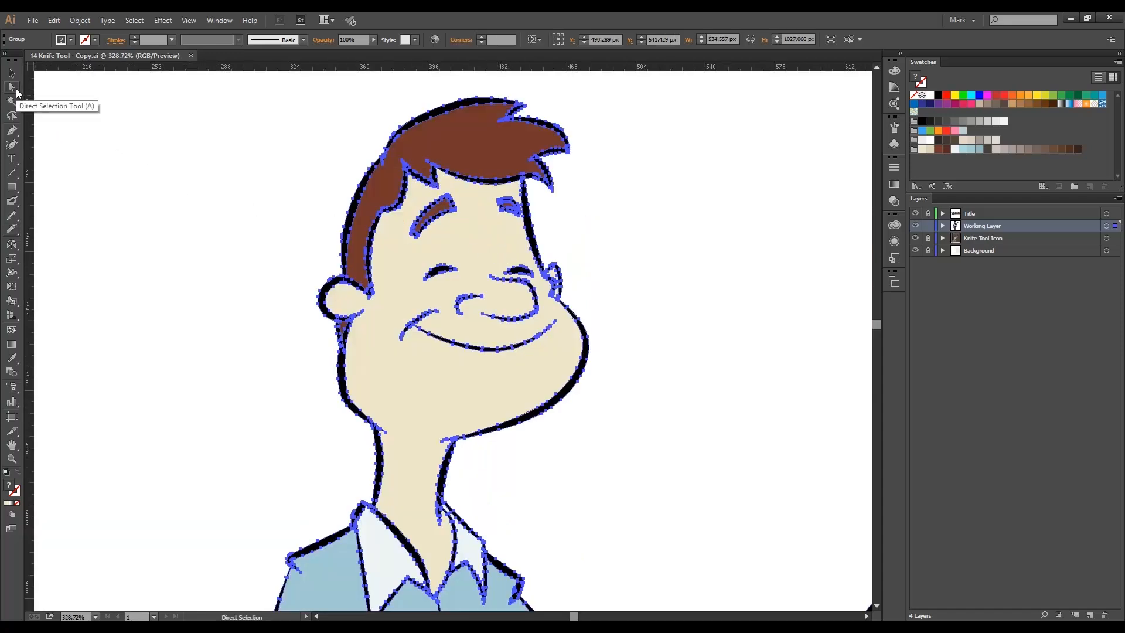
left_click(13, 233)
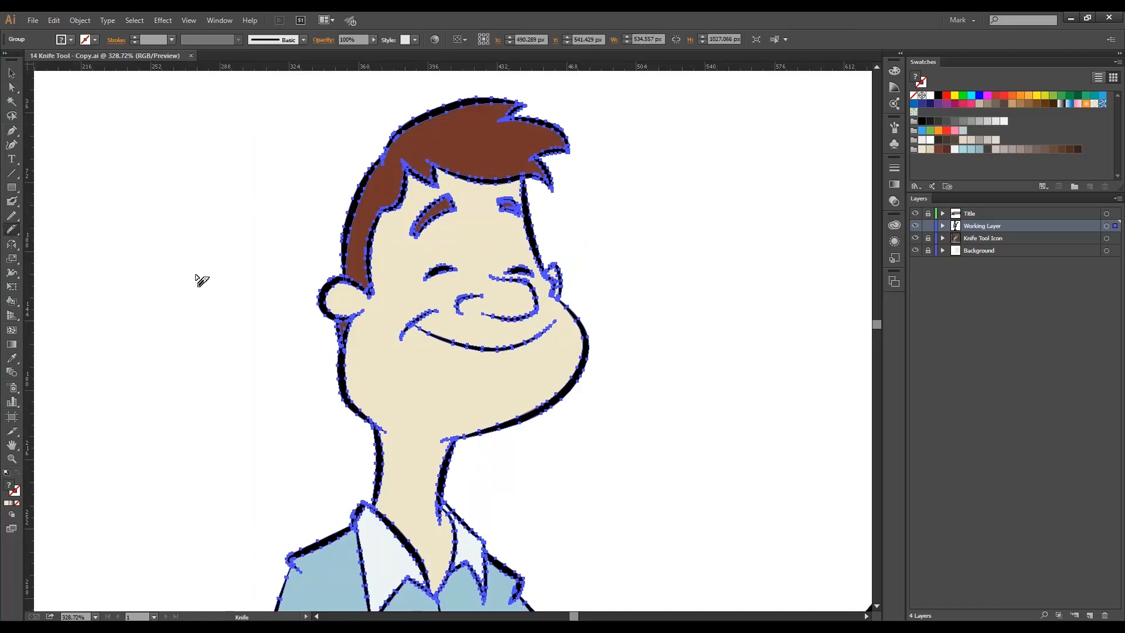
key("ctrl+shift+a")
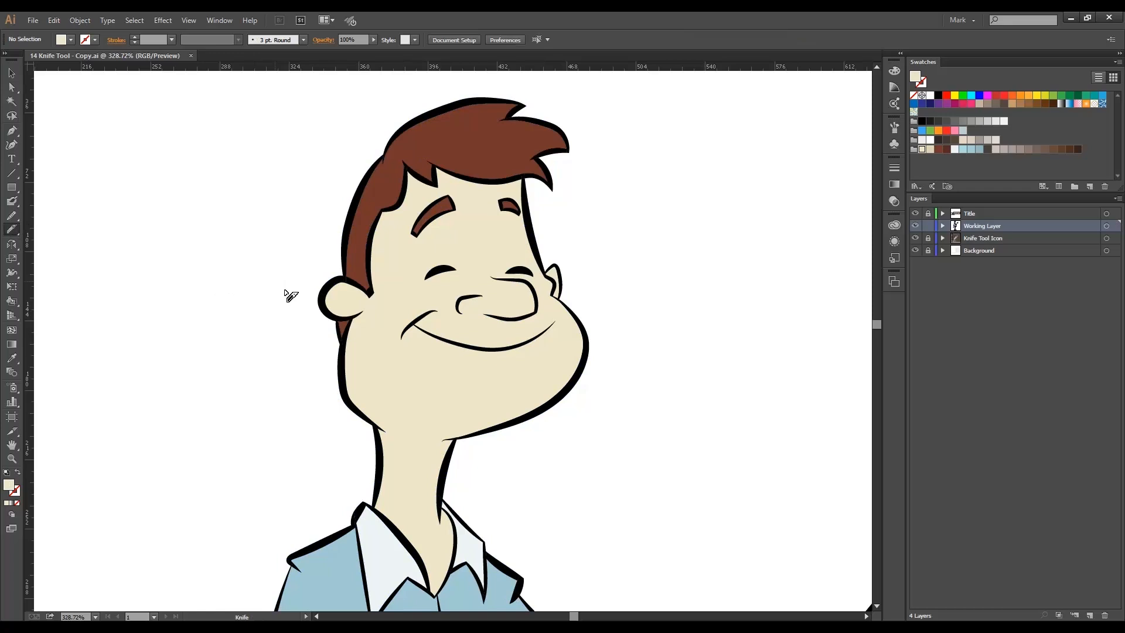
Step: Cut the face fill with the Knife from the hairline around the cheek to the jaw, and fill the rear face and neck piece with darker beige
left_click(382, 338, "ctrl")
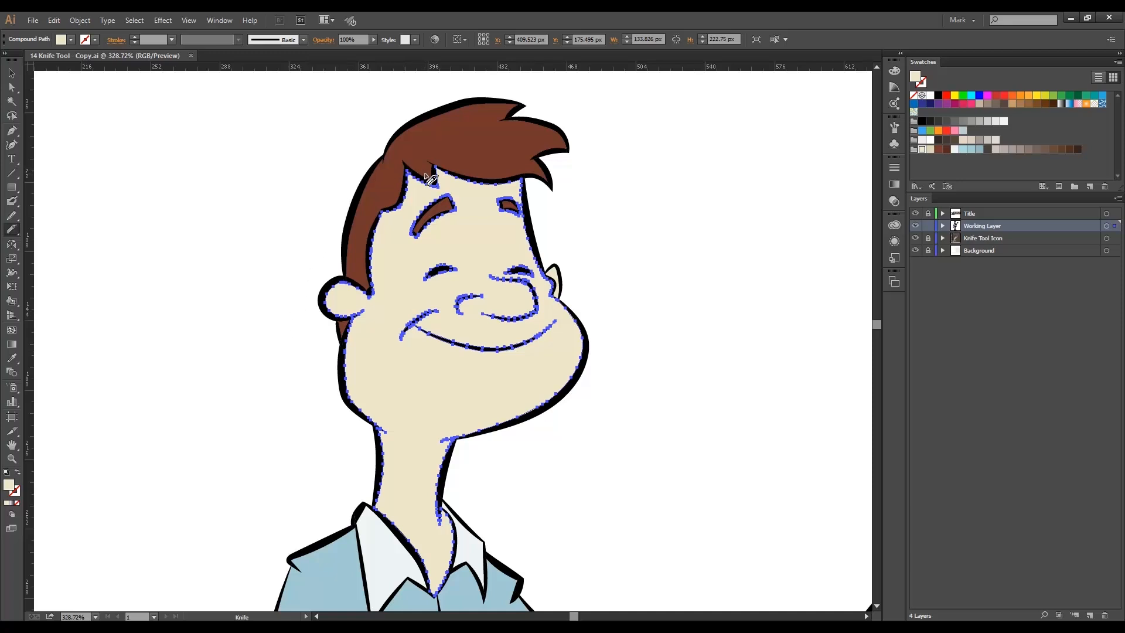
mouse_move(431, 177)
left_mouse_down()
mouse_move(395, 251)
mouse_move(400, 357)
mouse_move(437, 390)
mouse_move(523, 420)
left_mouse_up()
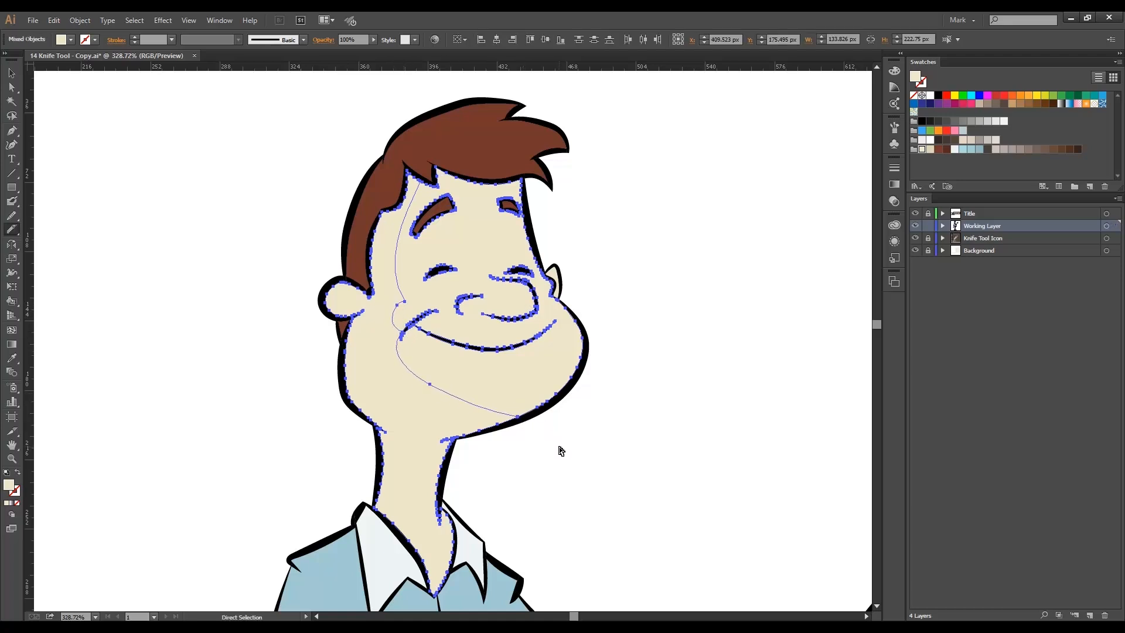
left_click(559, 449, "ctrl")
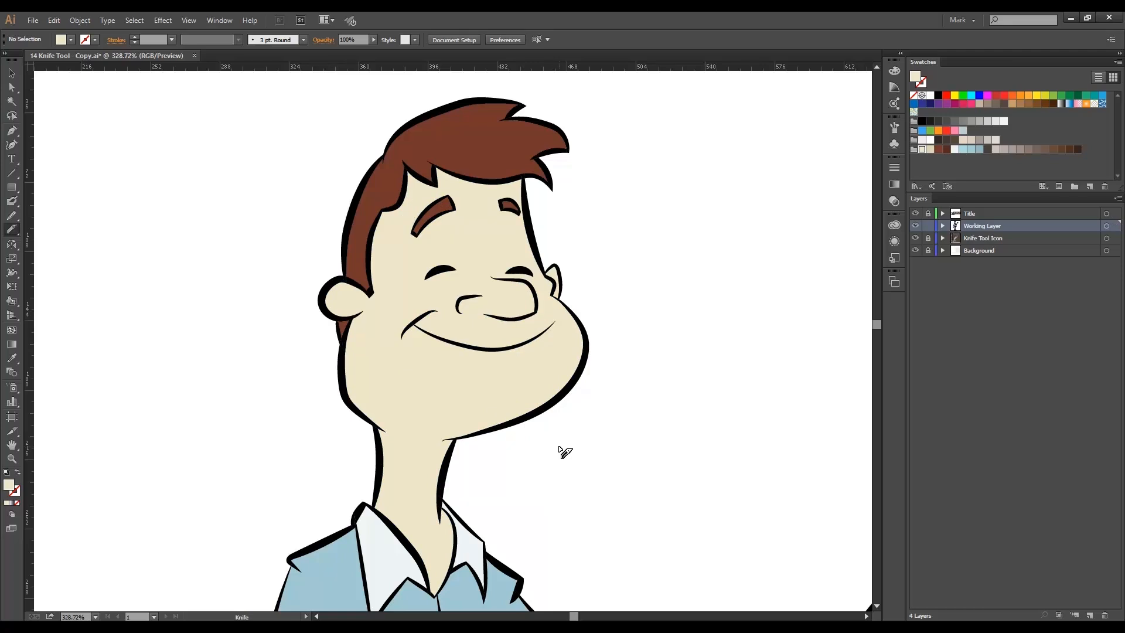
key("ctrl")
left_click(418, 395, "ctrl")
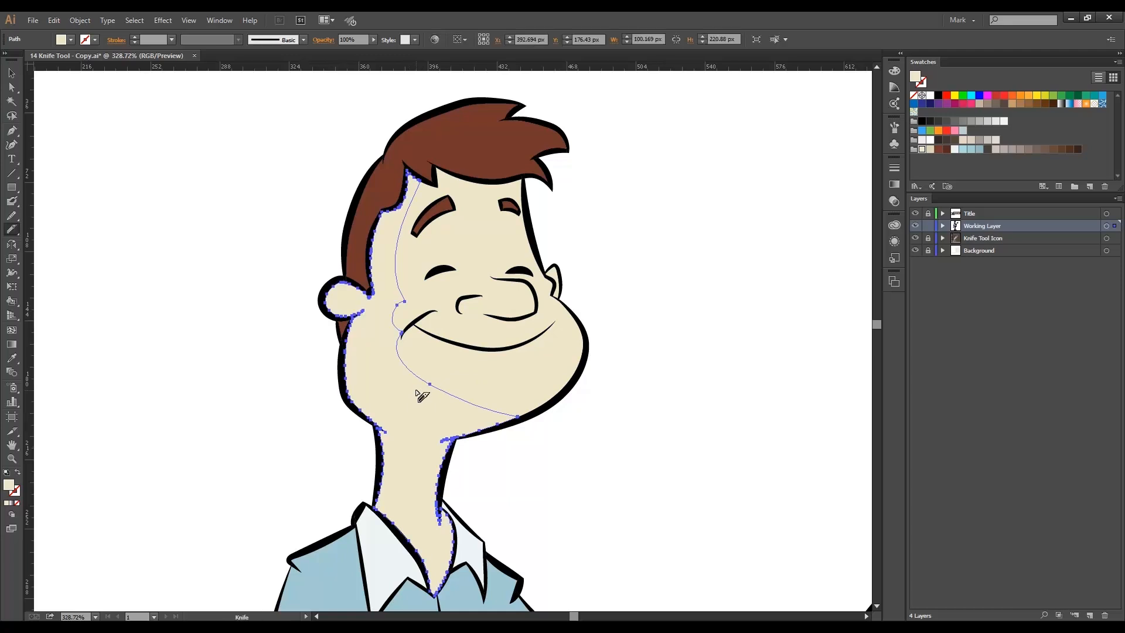
left_click(930, 149)
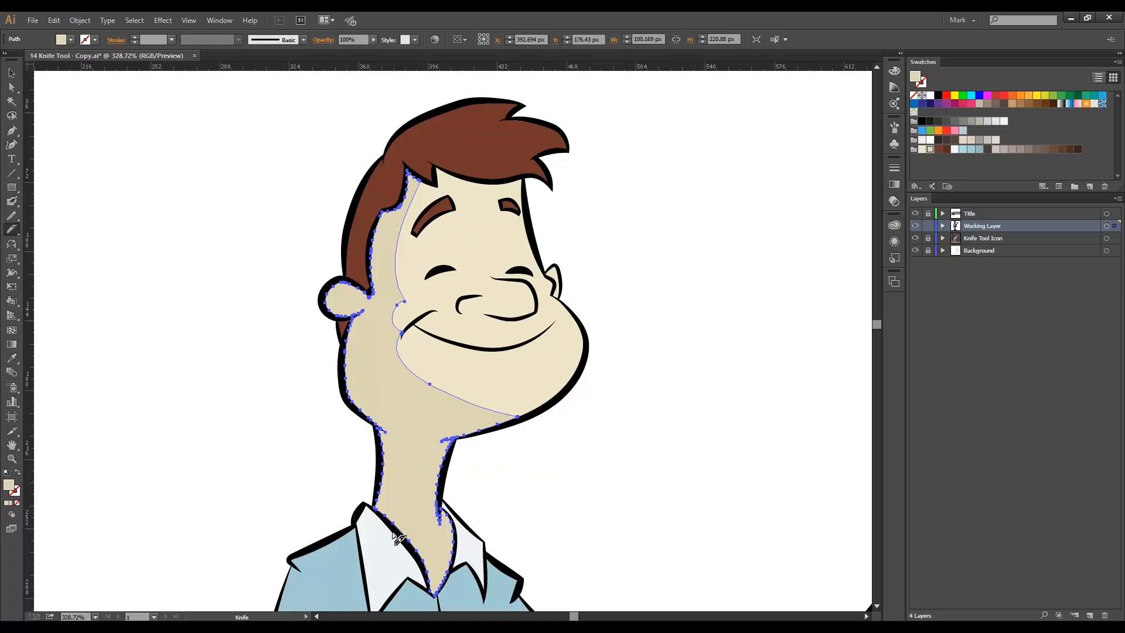
Step: Cut a pointed highlight from the shaded neck with the Knife, fill it with the lighter beige skin swatch, and deselect it
mouse_move(399, 538)
left_mouse_down()
mouse_move(415, 442)
mouse_move(451, 483)
left_mouse_up()
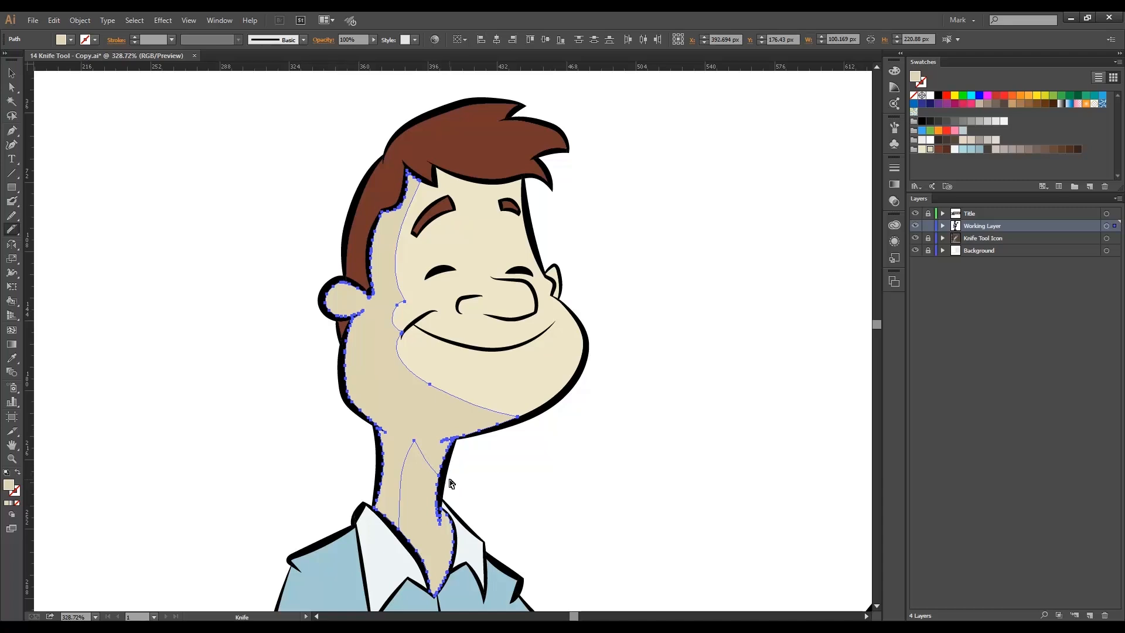
left_click(463, 486, "ctrl")
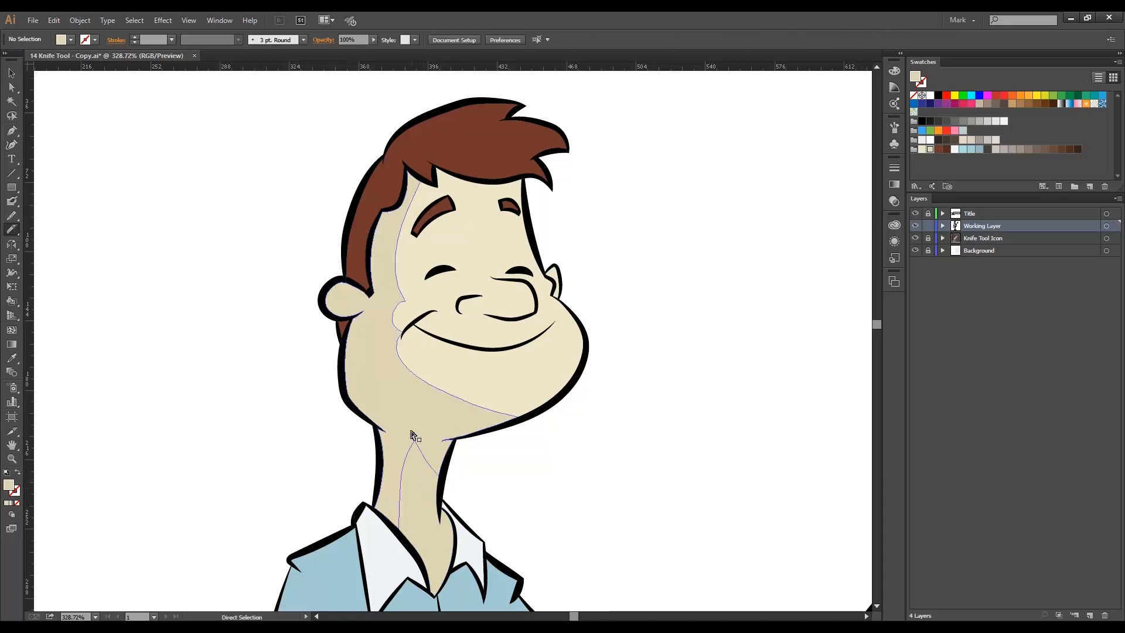
left_click(425, 476, "ctrl")
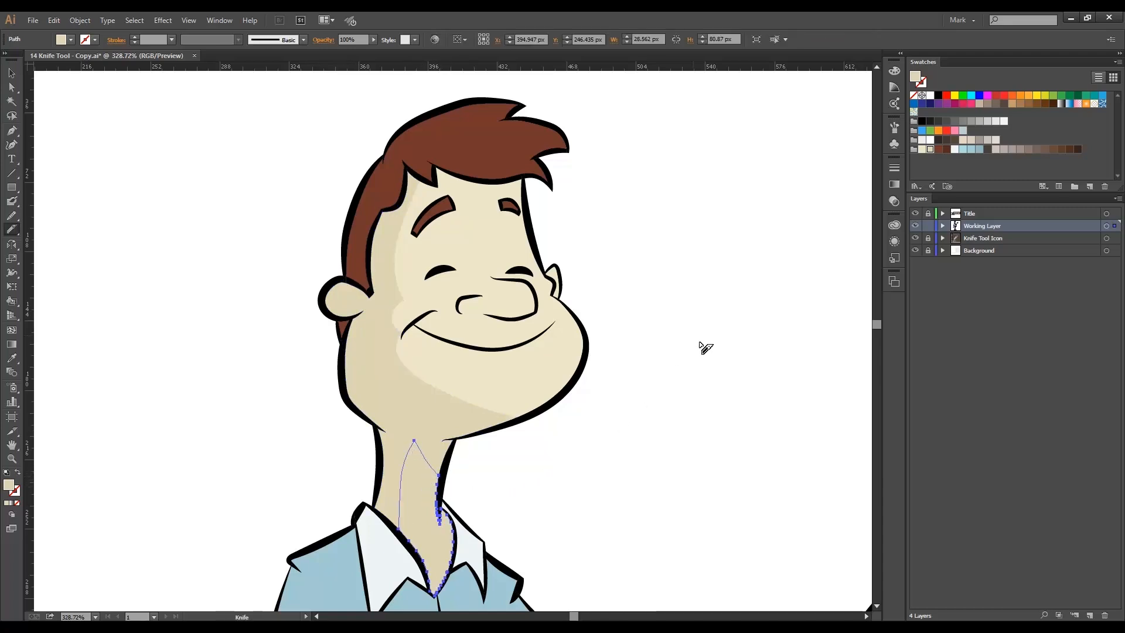
left_click(921, 149)
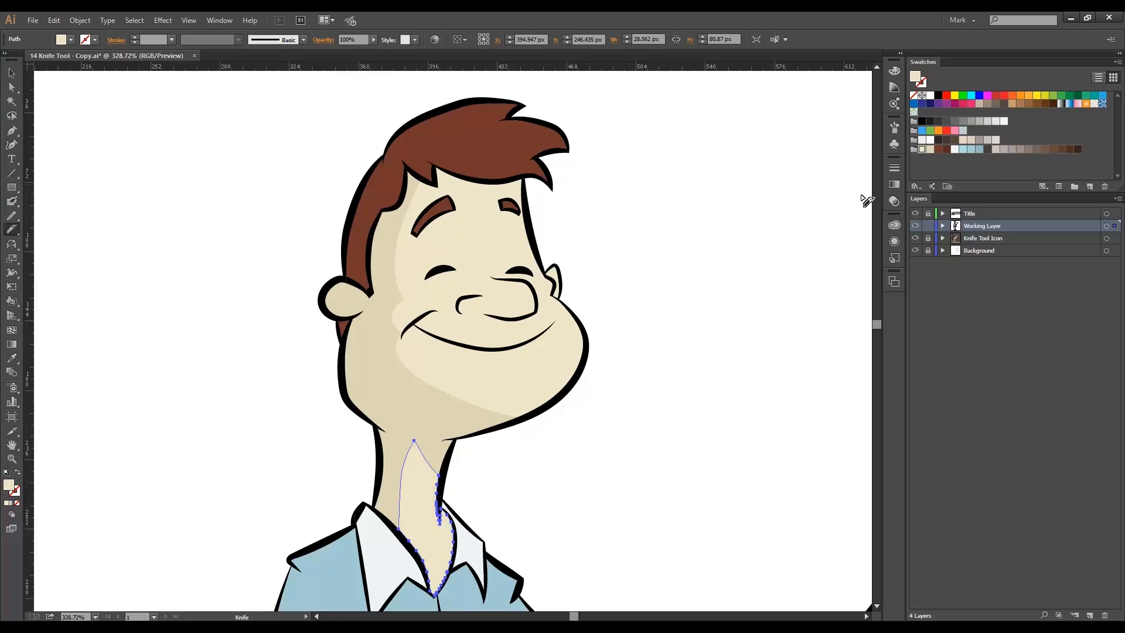
left_click(514, 473, "ctrl")
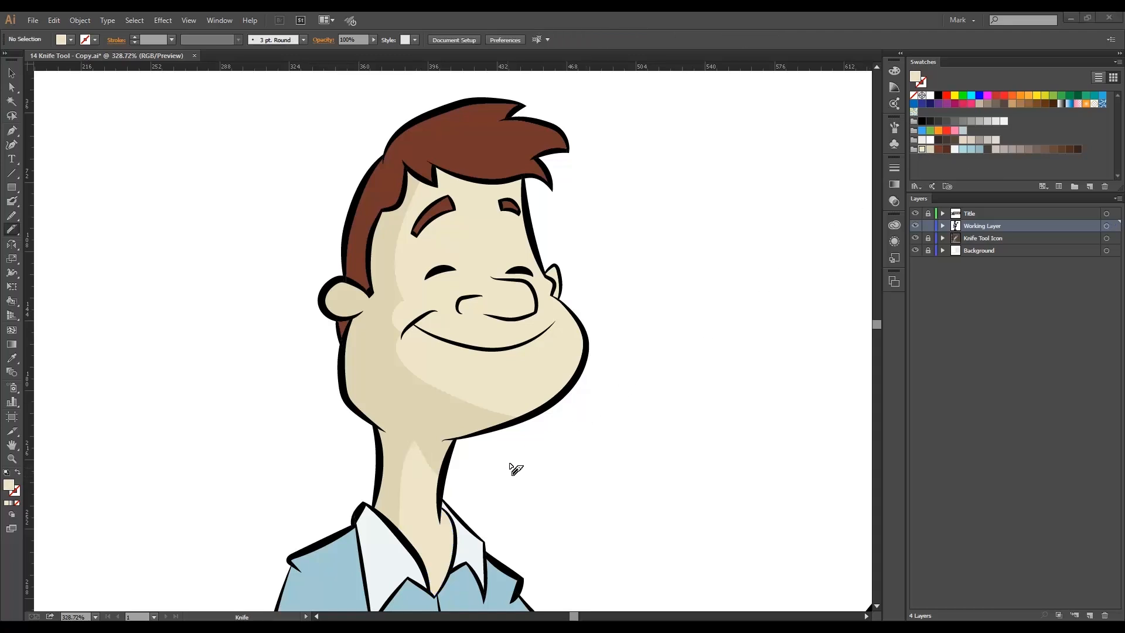
Step: Cut a shadow shape through the brown hair fill with the Knife, redoing the first cut, and deselect the artwork
key("ctrl+space")
left_click_drag(279, 80, 650, 478)
left_click_drag(484, 87, 418, 141)
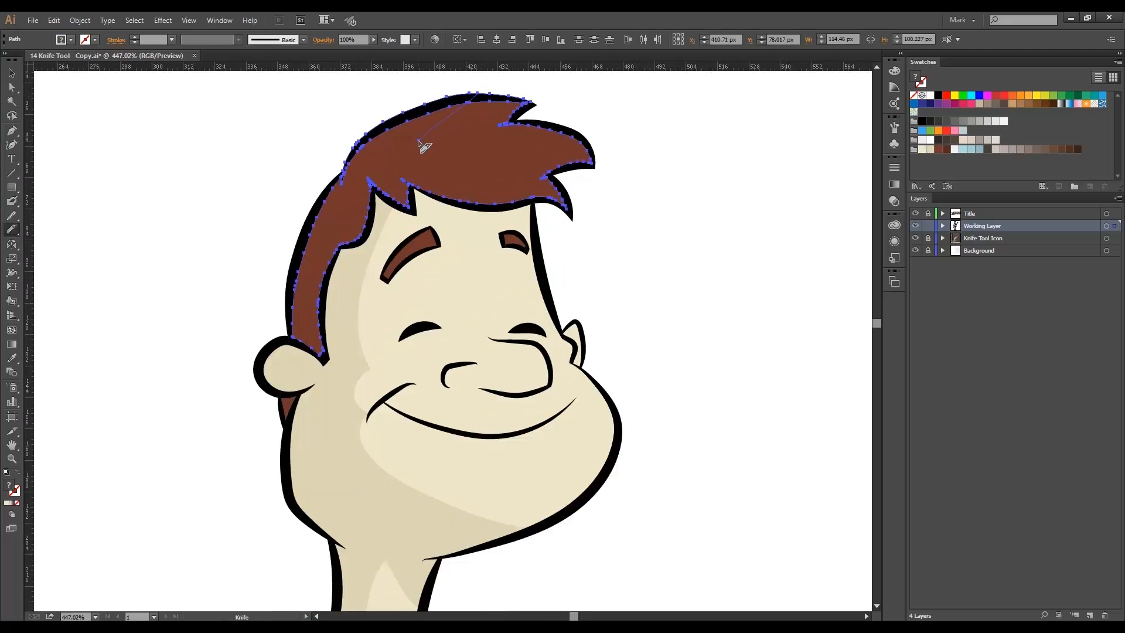
key("ctrl+z")
left_click(421, 141, "ctrl")
mouse_move(464, 104)
left_mouse_down()
mouse_move(420, 139)
mouse_move(479, 147)
mouse_move(420, 162)
mouse_move(446, 178)
mouse_move(480, 172)
mouse_move(463, 208)
left_mouse_up()
key("ctrl+shift+a")
left_click(412, 246, "ctrl")
key("ctrl+shift+a")
Step: Cut a shadow shape around the nose with the Knife and fill it with the darker beige skin swatch
mouse_move(478, 314)
left_mouse_down()
mouse_move(497, 341)
mouse_move(523, 348)
mouse_move(530, 375)
mouse_move(507, 396)
mouse_move(447, 381)
mouse_move(468, 368)
mouse_move(464, 326)
mouse_move(563, 423)
left_mouse_up()
key("ctrl+shift+a")
left_click(482, 321, "ctrl")
left_click(930, 149)
key("ctrl+shift+a")
Step: Cut a rounded highlight beside the nostril line from the nose shadow and fill it with the lighter beige swatch
left_click(422, 411, "ctrl")
mouse_move(355, 350)
left_mouse_down()
mouse_move(322, 394)
mouse_move(331, 434)
mouse_move(376, 466)
left_mouse_up()
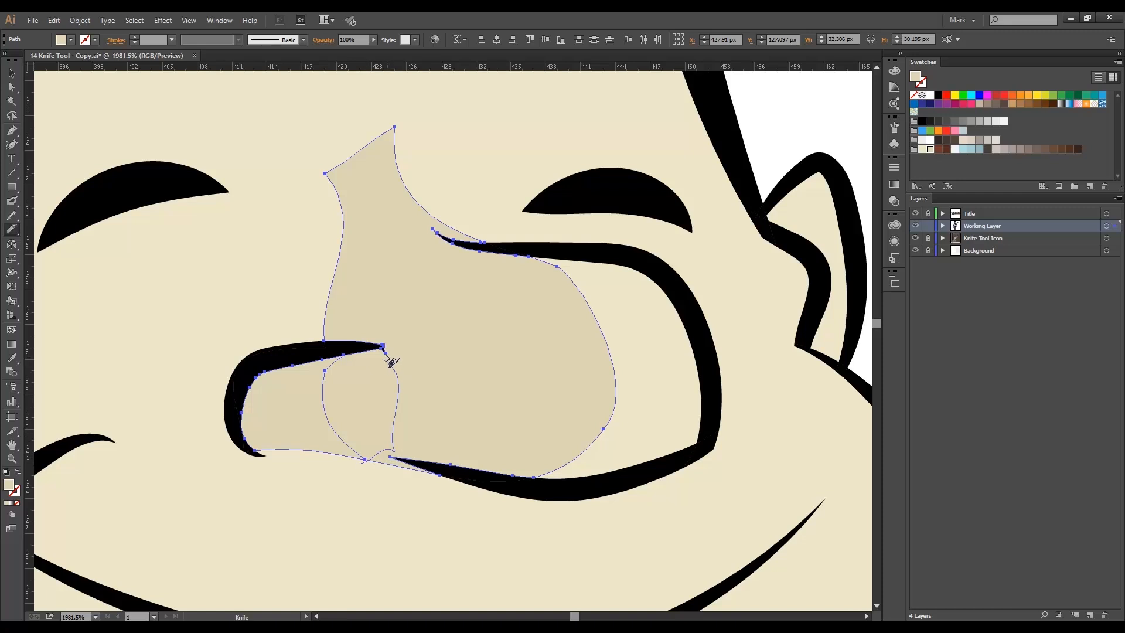
mouse_move(384, 351)
left_mouse_down()
mouse_move(336, 362)
mouse_move(321, 416)
mouse_move(360, 453)
mouse_move(390, 461)
mouse_move(387, 366)
mouse_move(380, 349)
mouse_move(351, 347)
left_mouse_up()
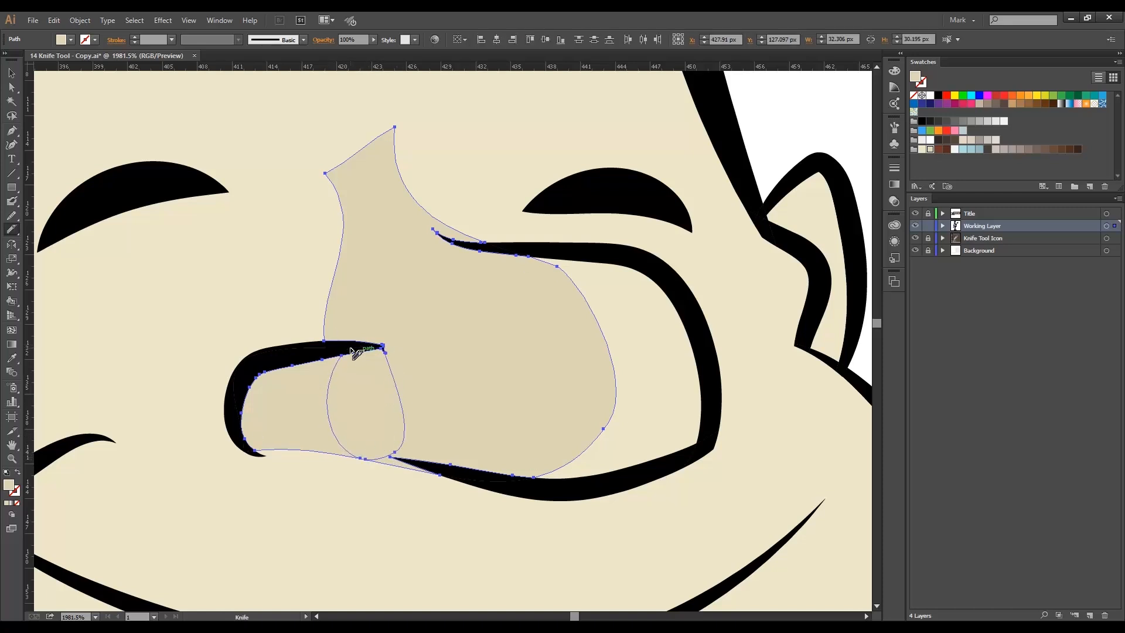
left_click(394, 432, "ctrl")
left_click(923, 150)
left_click(785, 146, "ctrl")
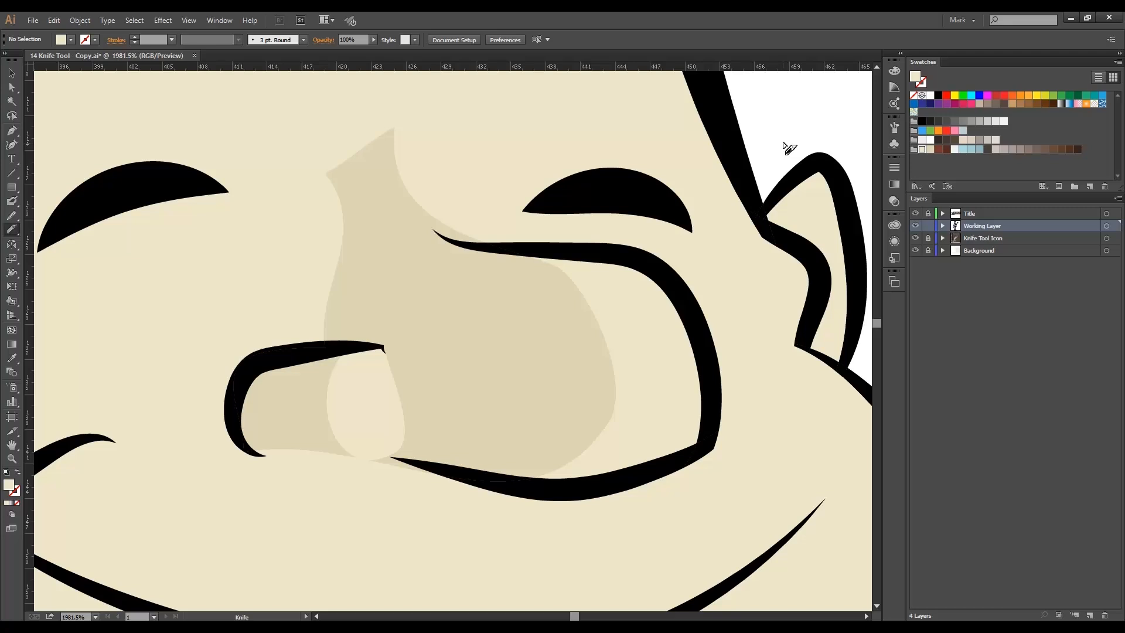
Step: Cut the tip end off the nose shadow with a curved stroke and recolour that piece with the lighter beige swatch
mouse_move(530, 257)
left_mouse_down()
mouse_move(487, 397)
mouse_move(526, 487)
left_mouse_up()
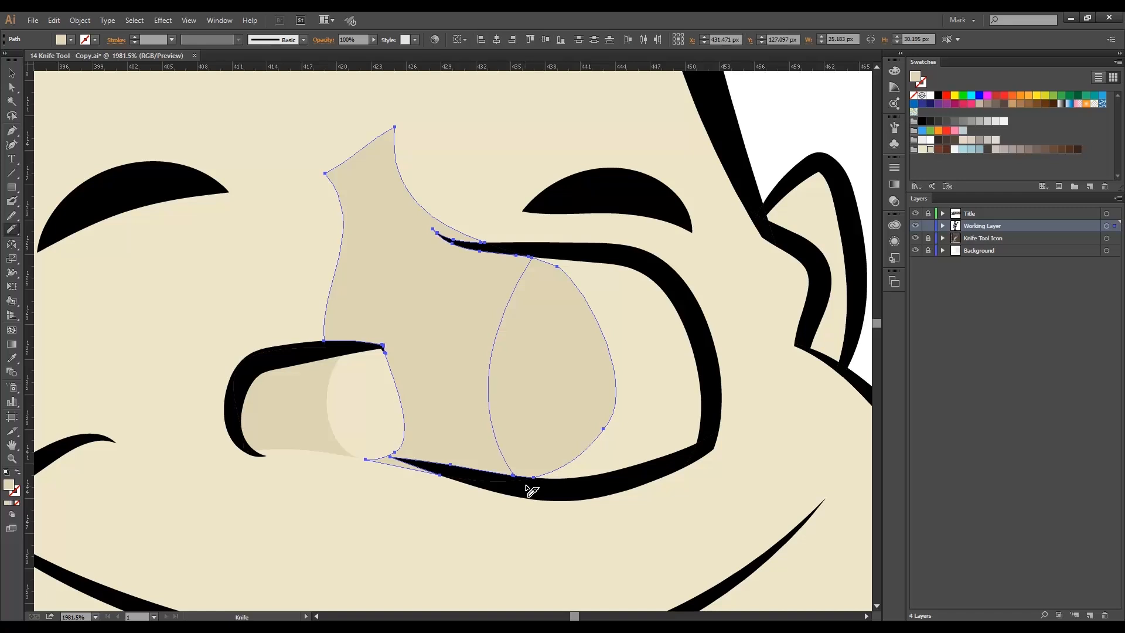
left_click(740, 146, "ctrl")
left_click(577, 328, "ctrl")
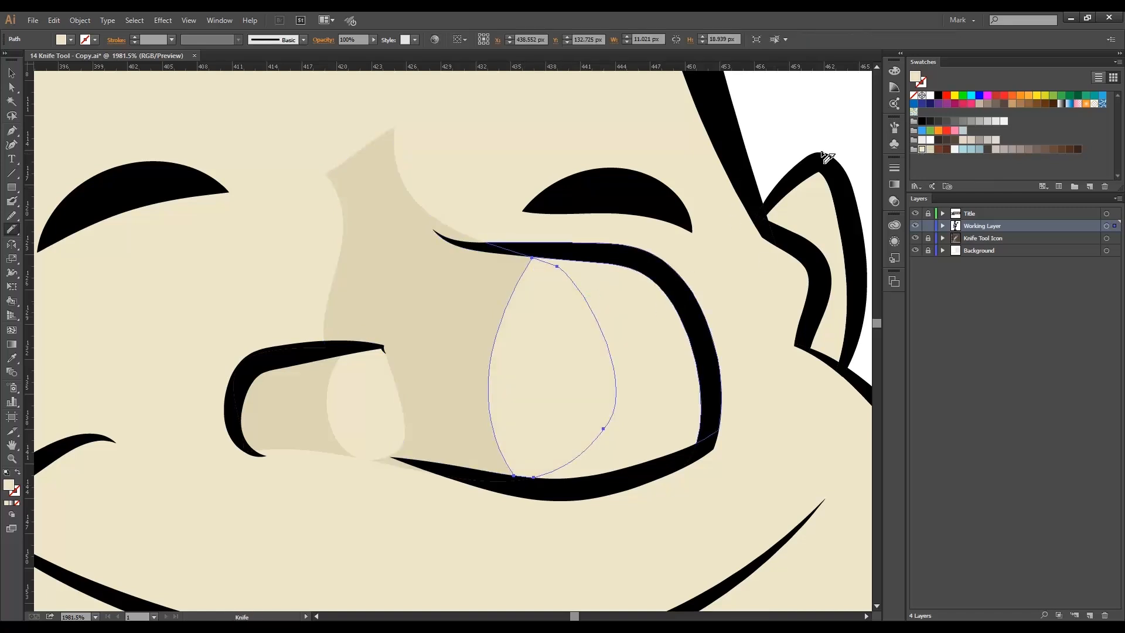
left_click(779, 151, "ctrl")
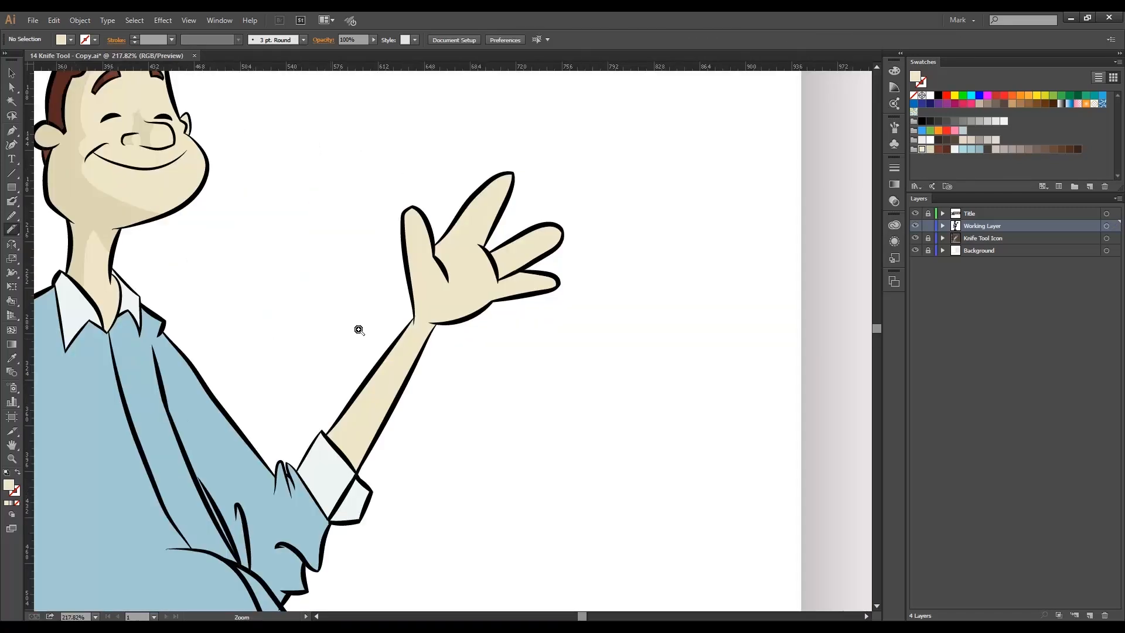
Step: Cut shadow shapes in the raised forearm and hand with the Knife, filling the shadow with the darker beige swatch
left_click(392, 426, "ctrl")
mouse_move(347, 479)
left_mouse_down()
mouse_move(433, 319)
mouse_move(446, 252)
mouse_move(564, 276)
left_mouse_up()
left_click(931, 150)
left_click(739, 187, "ctrl")
left_click(517, 233, "ctrl")
mouse_move(526, 218)
left_mouse_down()
mouse_move(517, 183)
mouse_move(564, 122)
left_mouse_up()
Step: Cut shadow shapes in the raised arm's cuff and both collar pieces, and fill them with the pale blue swatch
left_click(540, 239, "ctrl")
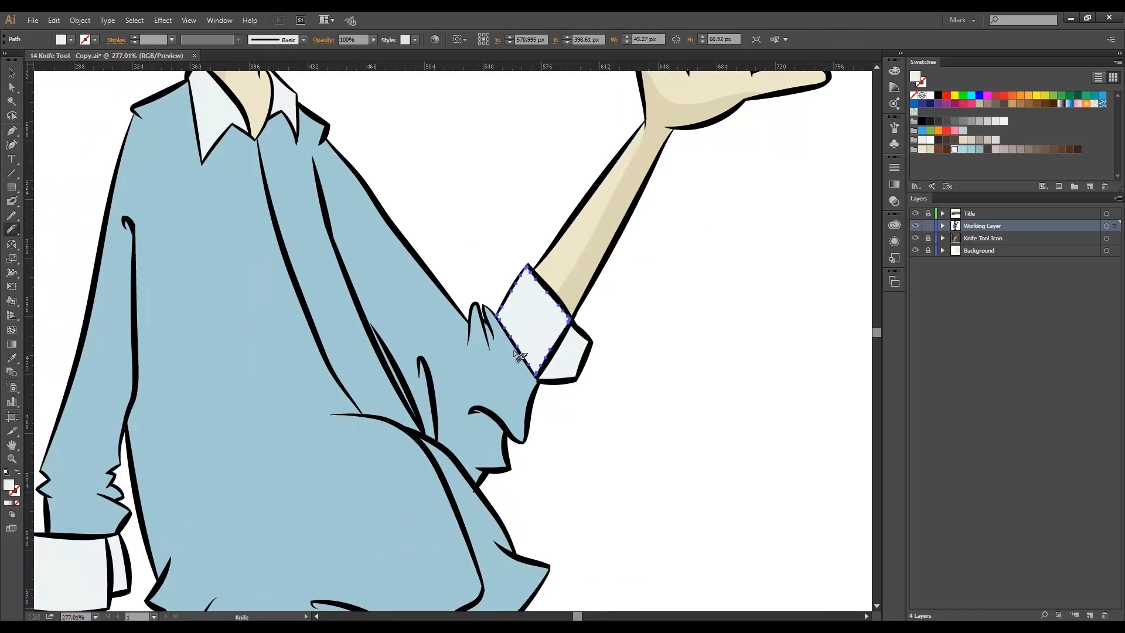
left_click_drag(515, 351, 559, 296)
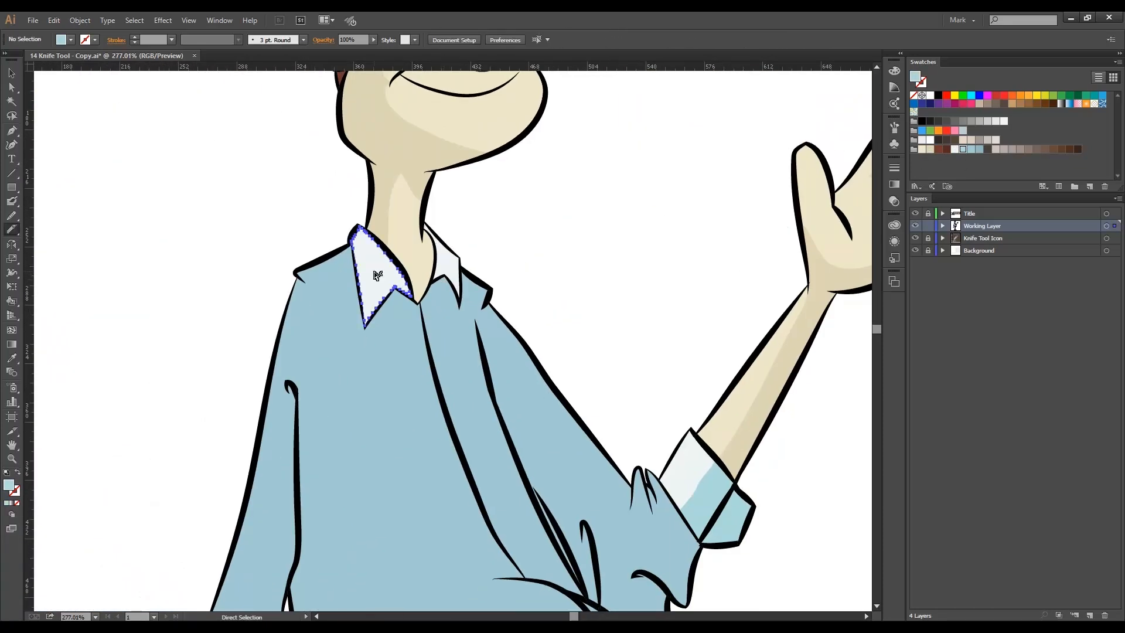
left_click_drag(424, 223, 444, 280)
left_click(964, 150)
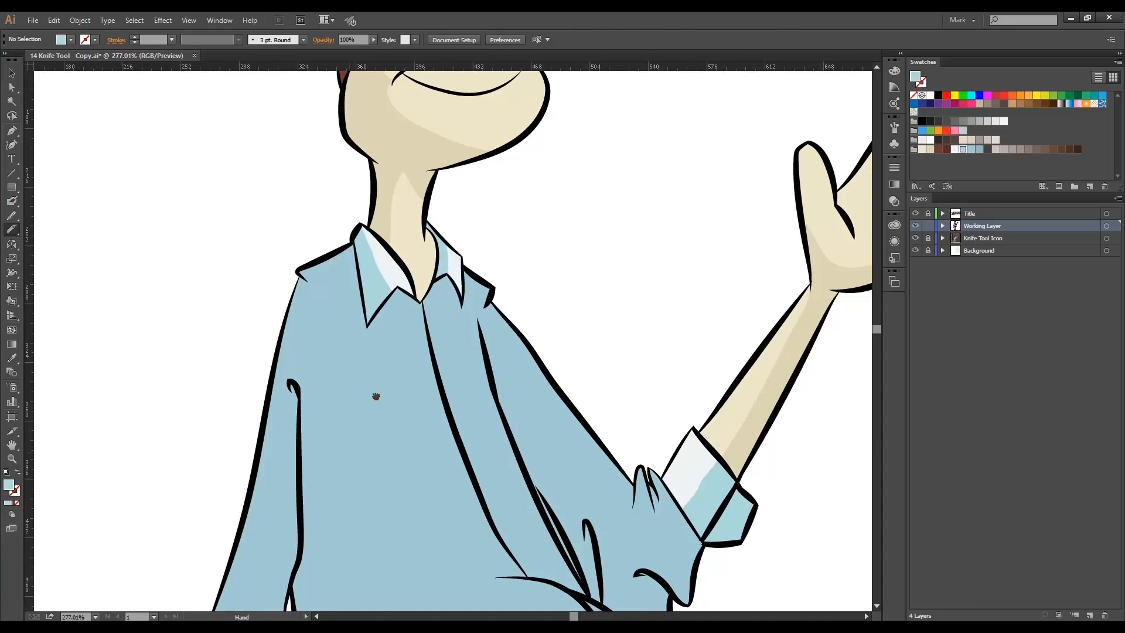
Step: Cut shadow areas across the shirt front and the raised arm's sleeve with the Knife for darker blue shading
mouse_move(444, 123)
left_mouse_down()
mouse_move(415, 152)
mouse_move(509, 360)
left_mouse_up()
mouse_move(439, 134)
left_mouse_down()
mouse_move(414, 174)
mouse_move(467, 338)
mouse_move(499, 379)
mouse_move(540, 473)
mouse_move(510, 495)
mouse_move(503, 530)
left_mouse_up()
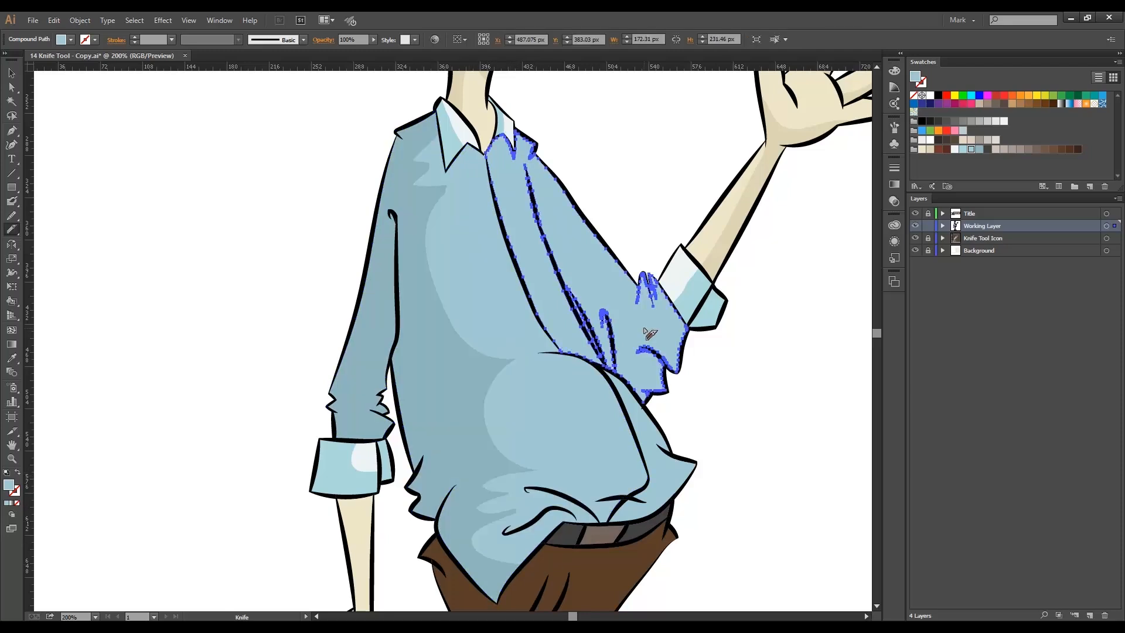
mouse_move(646, 326)
left_mouse_down()
mouse_move(643, 336)
mouse_move(577, 251)
mouse_move(540, 223)
left_mouse_up()
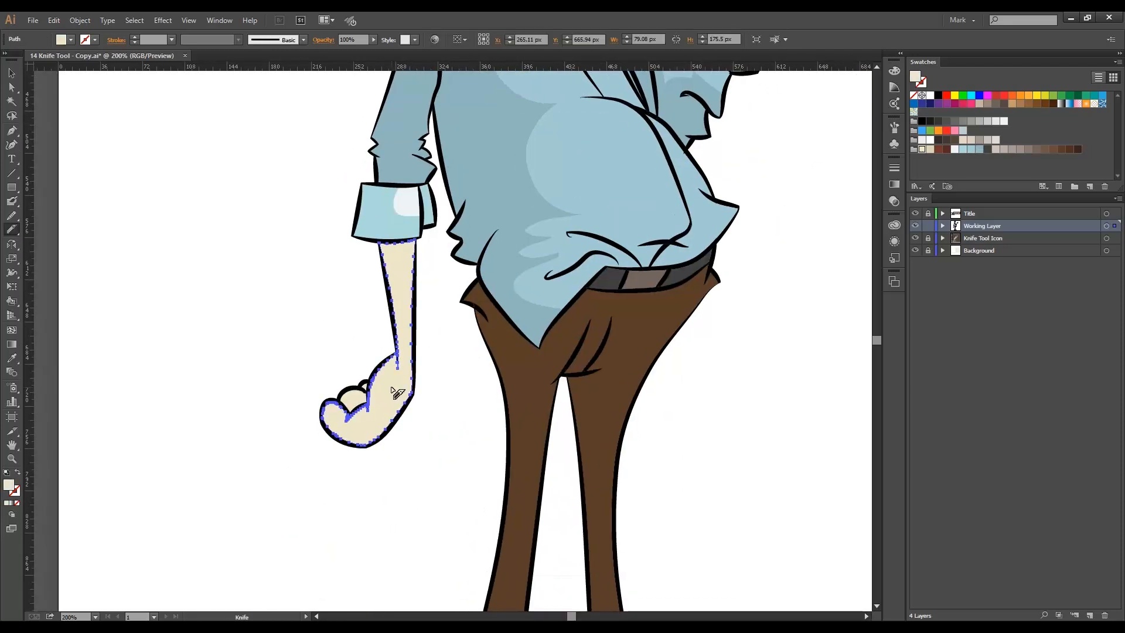
Step: Cut shadow shapes along the lowered forearm and both trouser legs, shading them with darker beige and dark brown
mouse_move(394, 234)
left_mouse_down()
mouse_move(405, 341)
mouse_move(388, 386)
left_mouse_up()
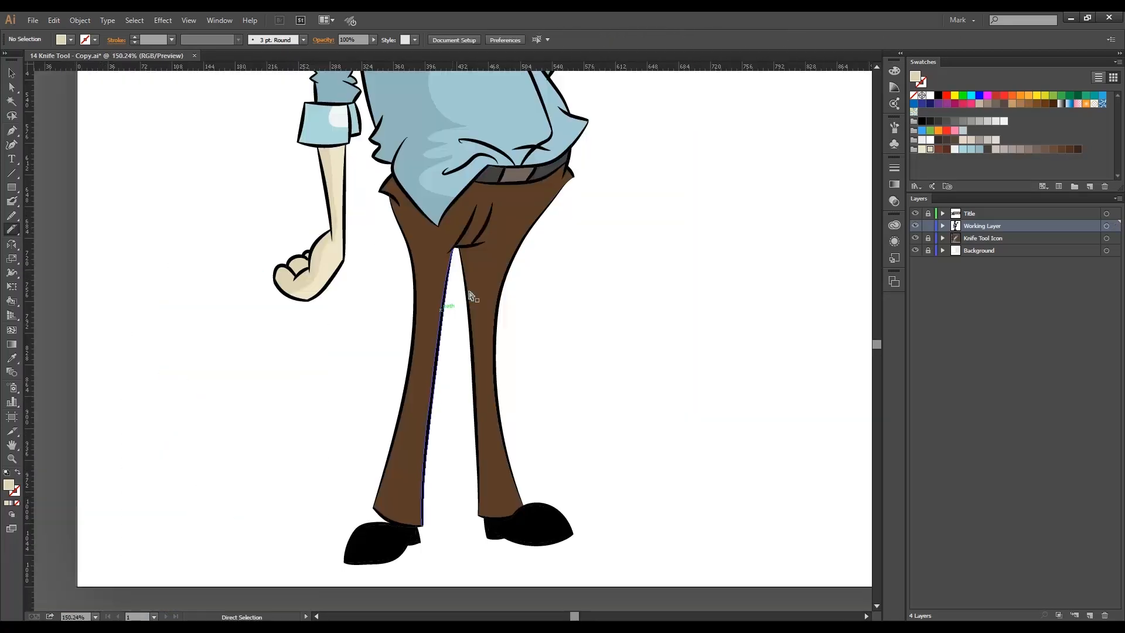
left_click(460, 246, "ctrl")
left_click_drag(440, 222, 404, 432)
mouse_move(465, 234)
left_mouse_down()
mouse_move(482, 265)
mouse_move(493, 484)
left_mouse_up()
left_click_drag(493, 484, 503, 518)
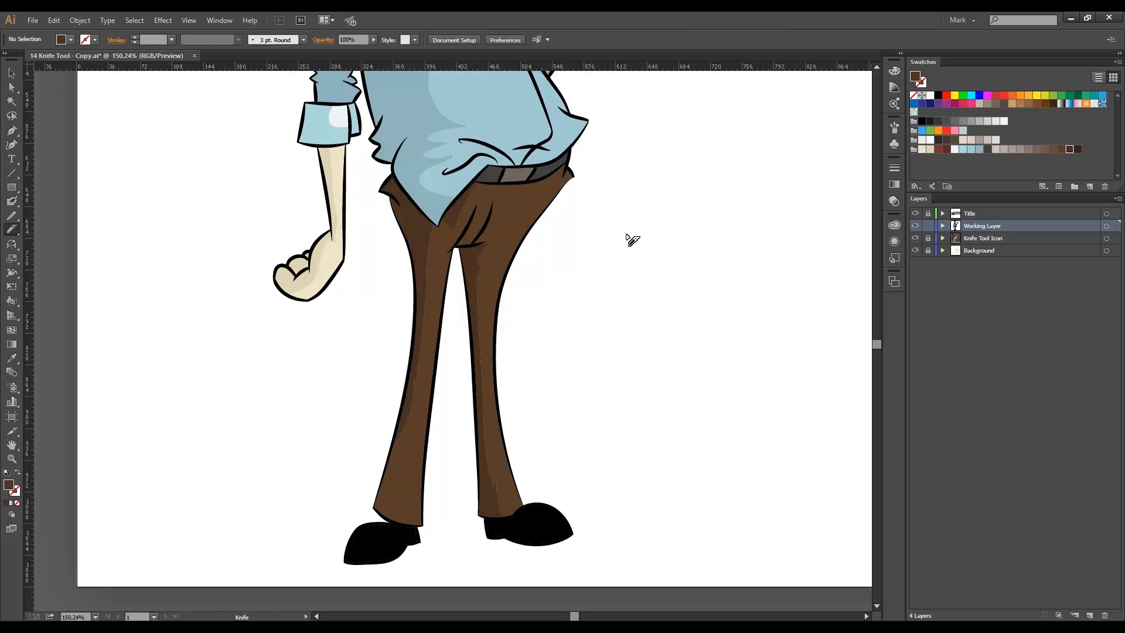
Step: Show the entire artwork and frame the shaded cartoon figure for review
key("ctrl+alt+0")
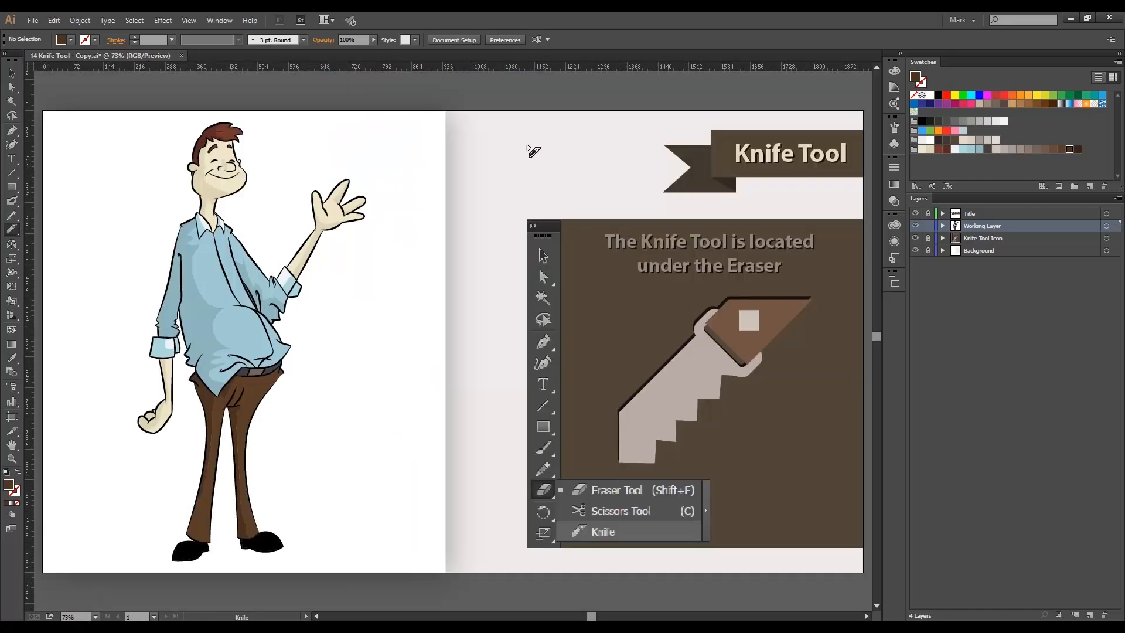
key("z")
left_click_drag(106, 111, 369, 580)
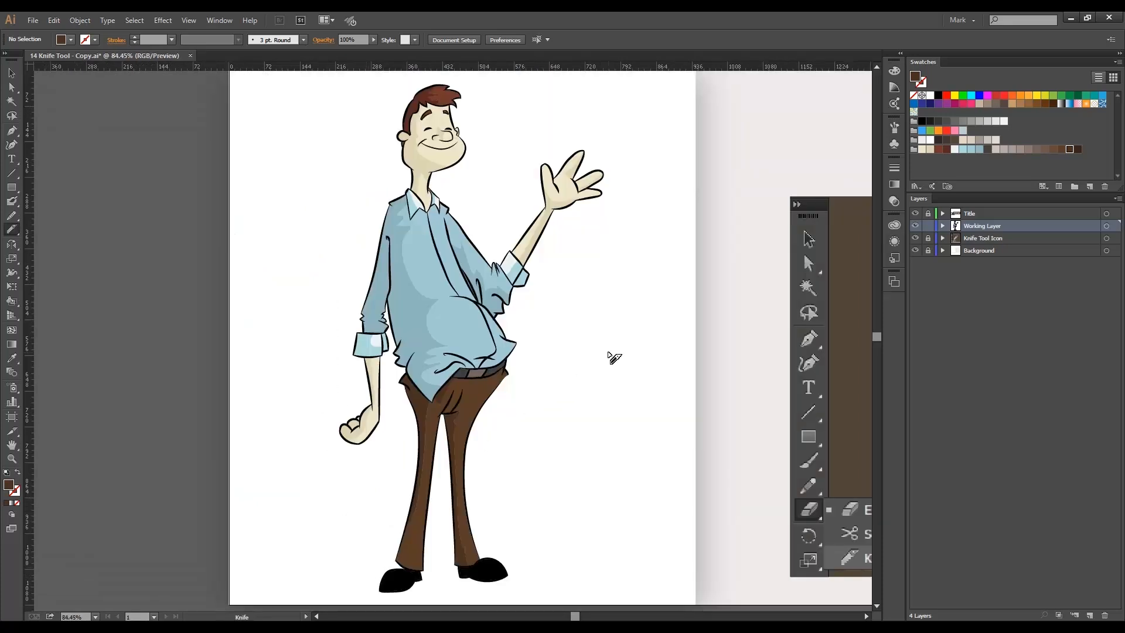